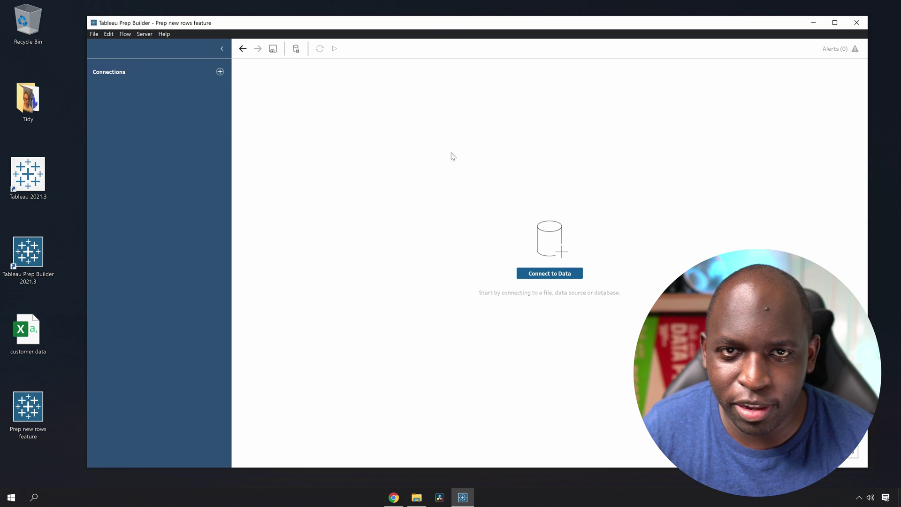
pyautogui.hotkey('ctrl', 'Left')
pyautogui.hotkey('ctrl', 'Right')
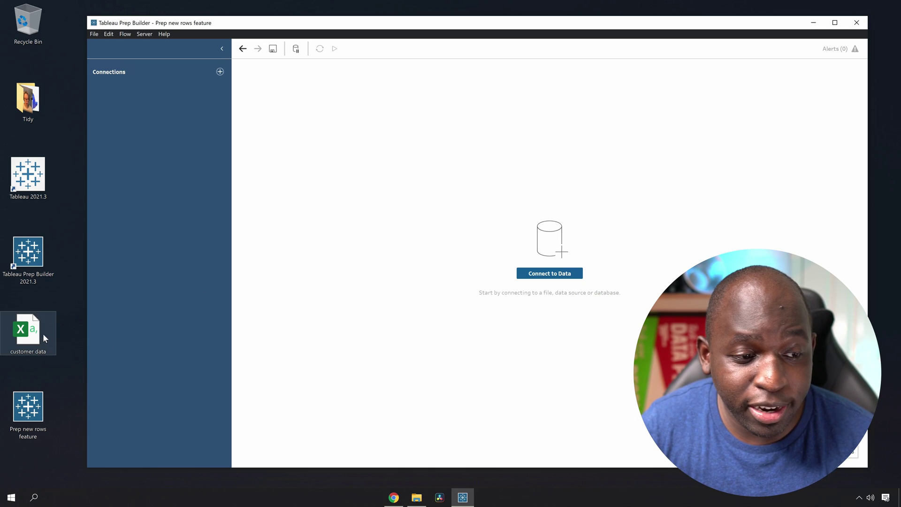
# Connect the customer data file from the desktop as the flow's input and add a cleaning step after it.
pyautogui.click(29, 334)
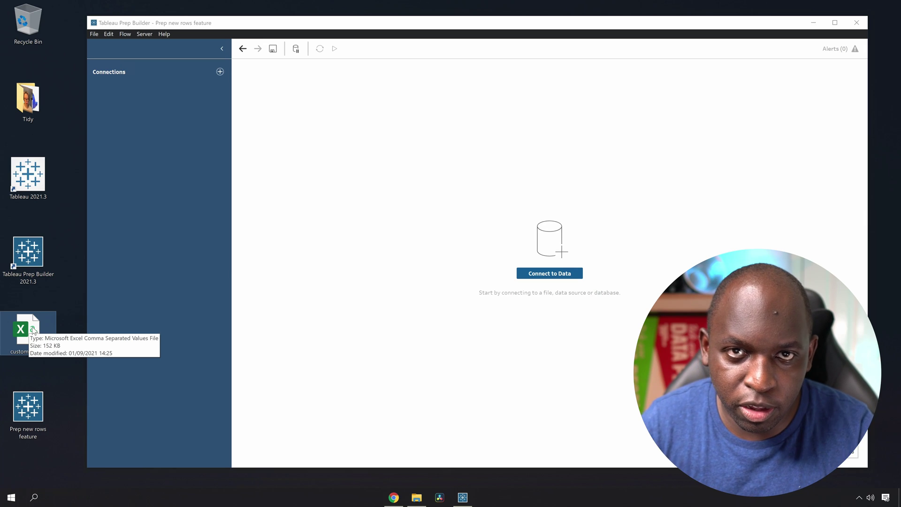
pyautogui.moveTo(31, 334); pyautogui.dragTo(339, 158)
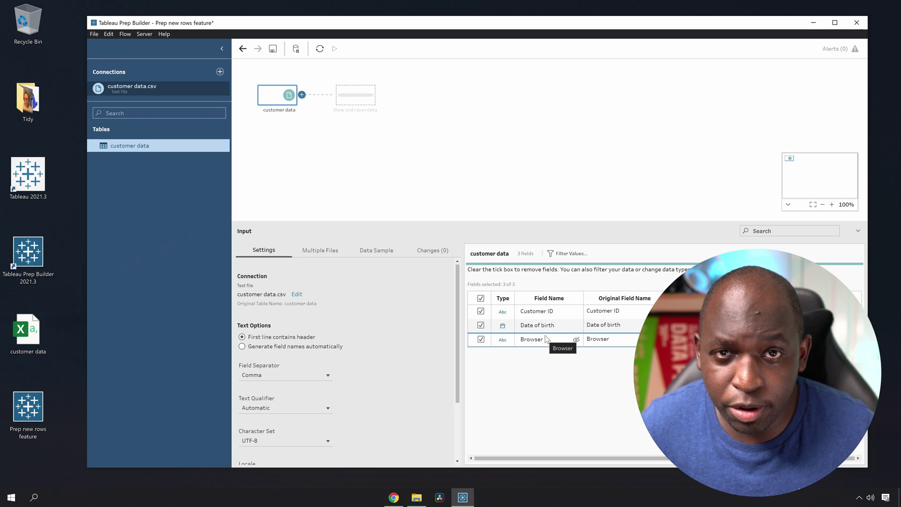
pyautogui.click(353, 94)
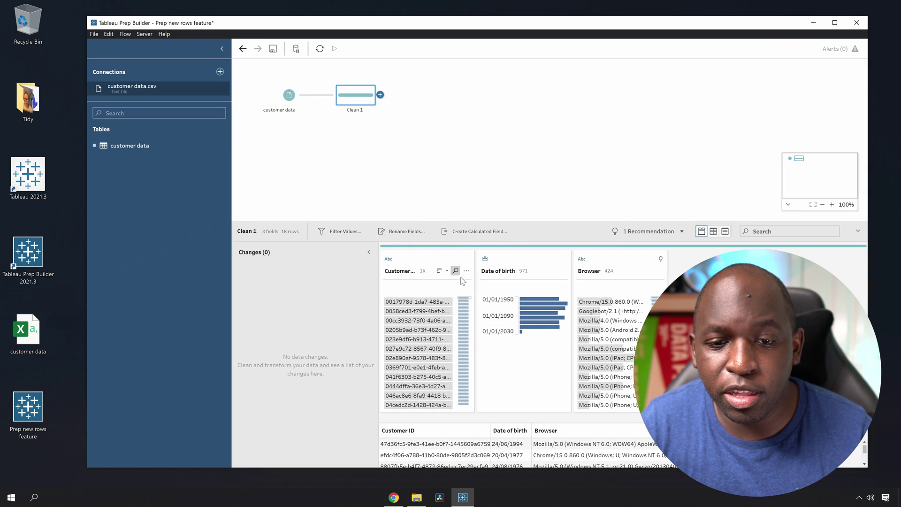
# Enlarge the Clean 1 data area and maximise the window.
pyautogui.moveTo(535, 223); pyautogui.dragTo(535, 198)
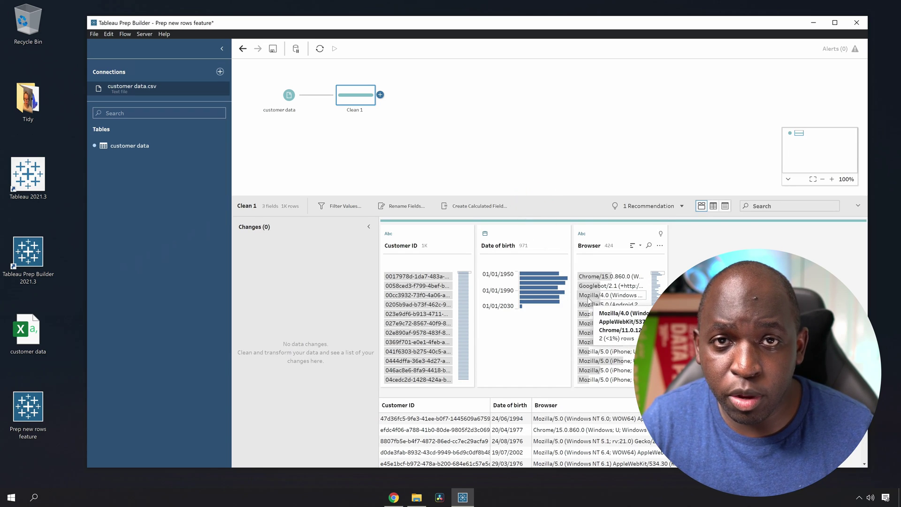
pyautogui.click(834, 24)
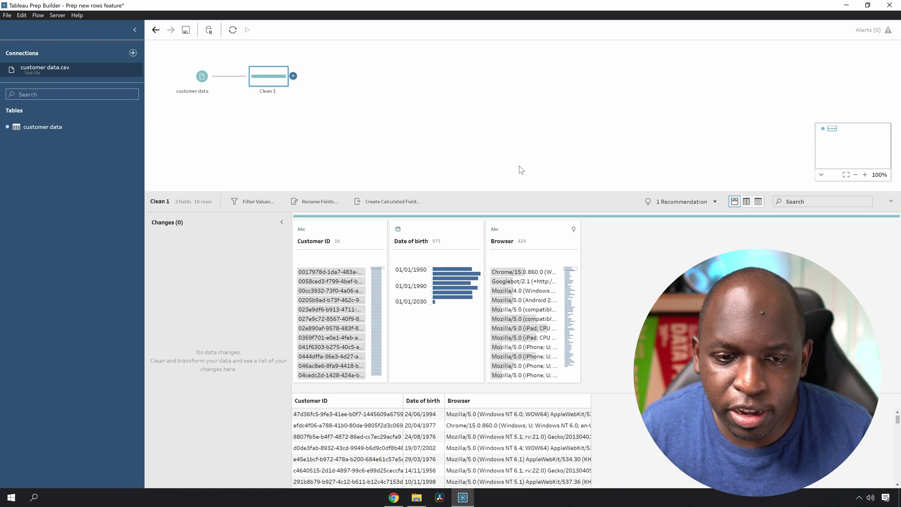
# Start a calculated field in the Clean 1 step with the DATEADD function.
pyautogui.click(392, 205)
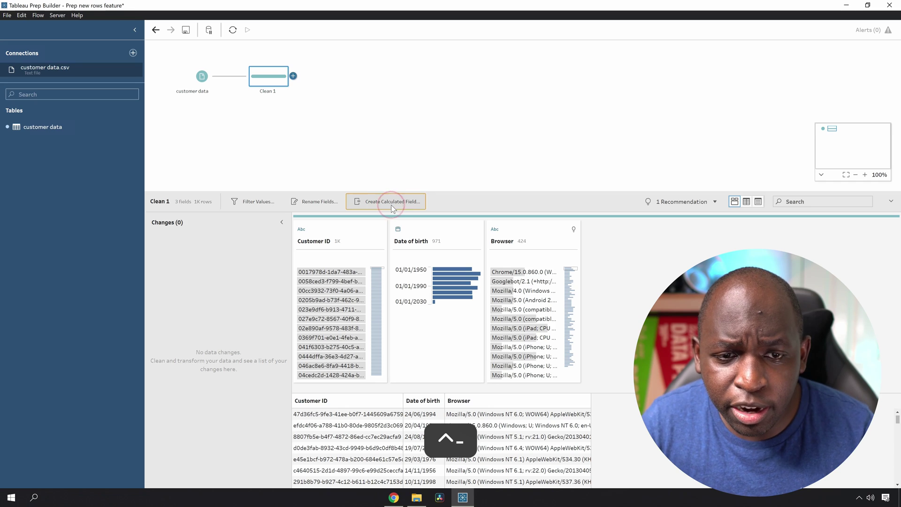
pyautogui.click(302, 197)
pyautogui.write('d')
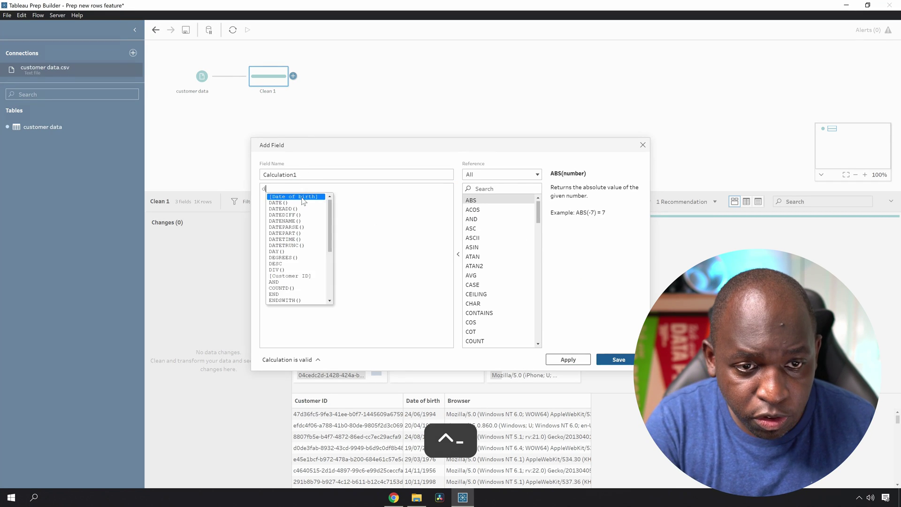
pyautogui.write('ate')
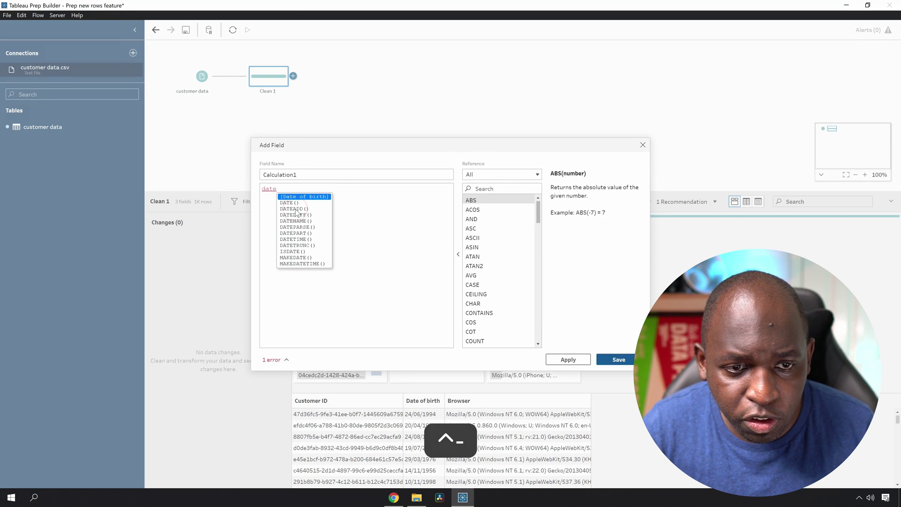
pyautogui.click(294, 209)
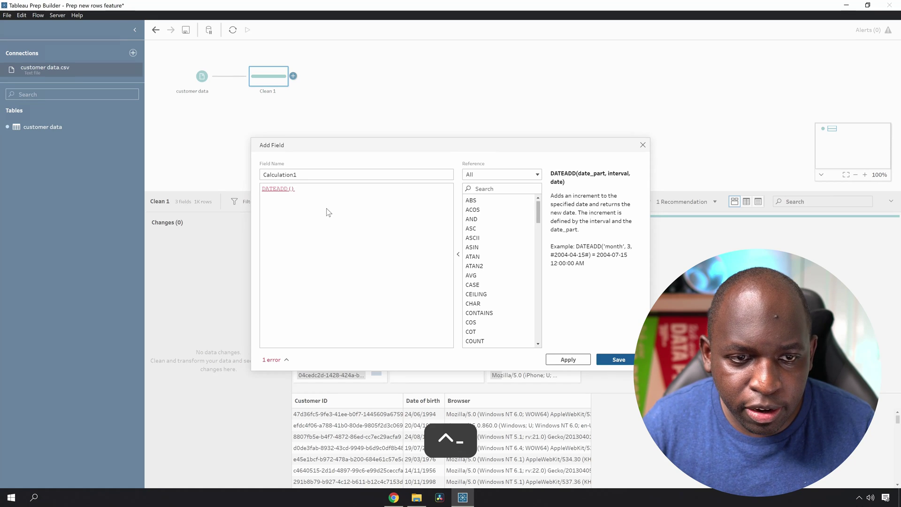
# Complete the DATEADD formula with date part 'day', interval -3 and the [Date of birth] field.
pyautogui.write("''")
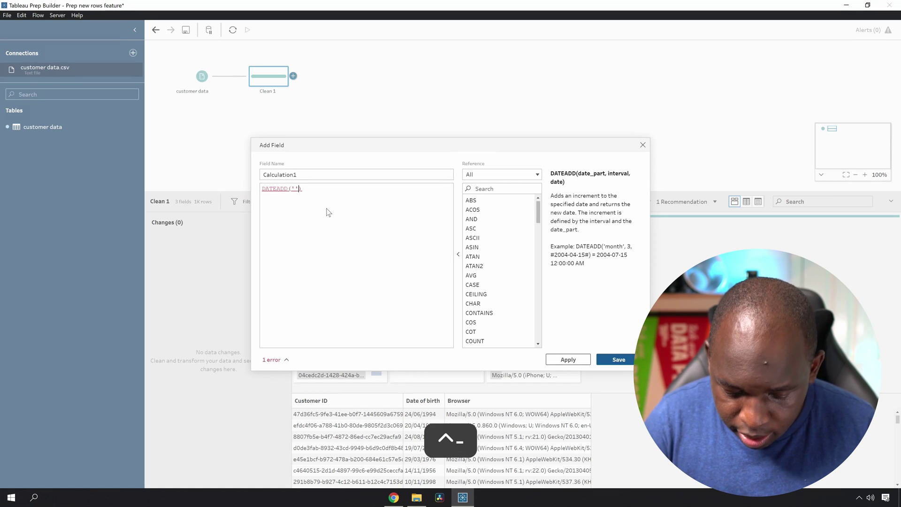
pyautogui.press('Left')
pyautogui.write('day')
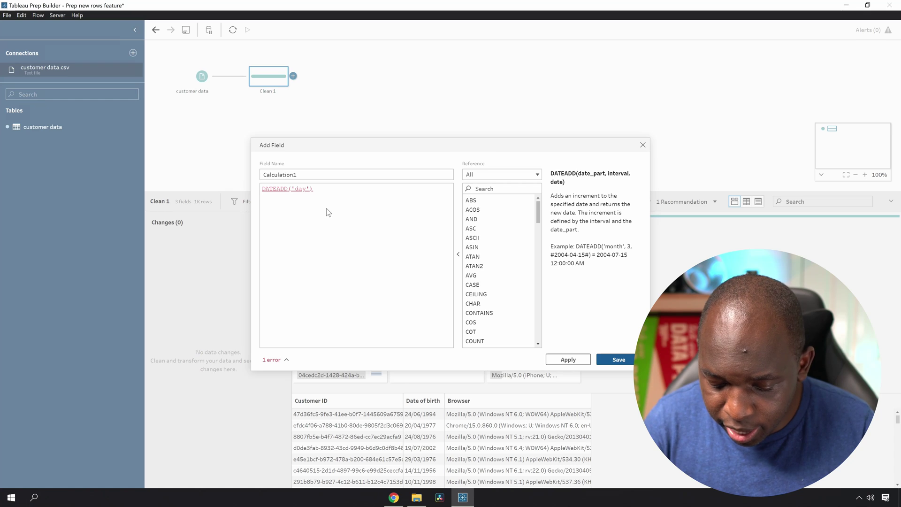
pyautogui.press('Right')
pyautogui.write(',')
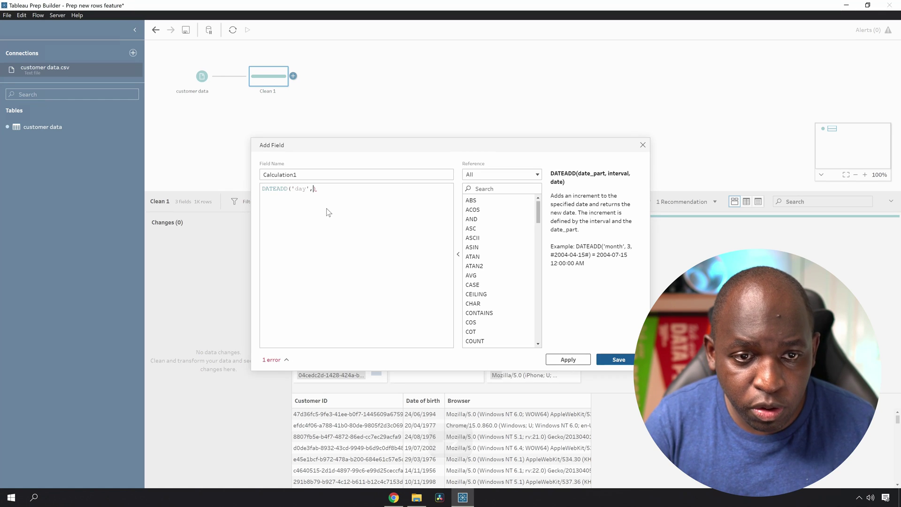
pyautogui.write('-3')
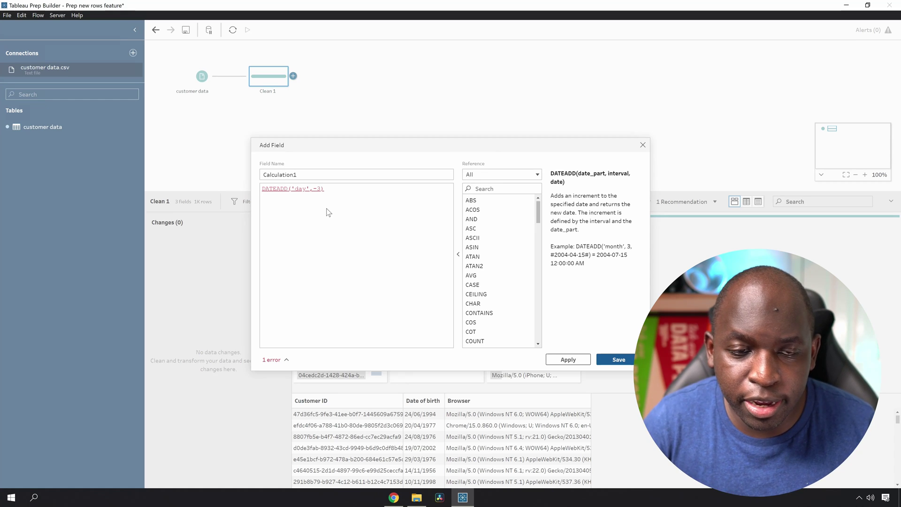
pyautogui.write(',dat')
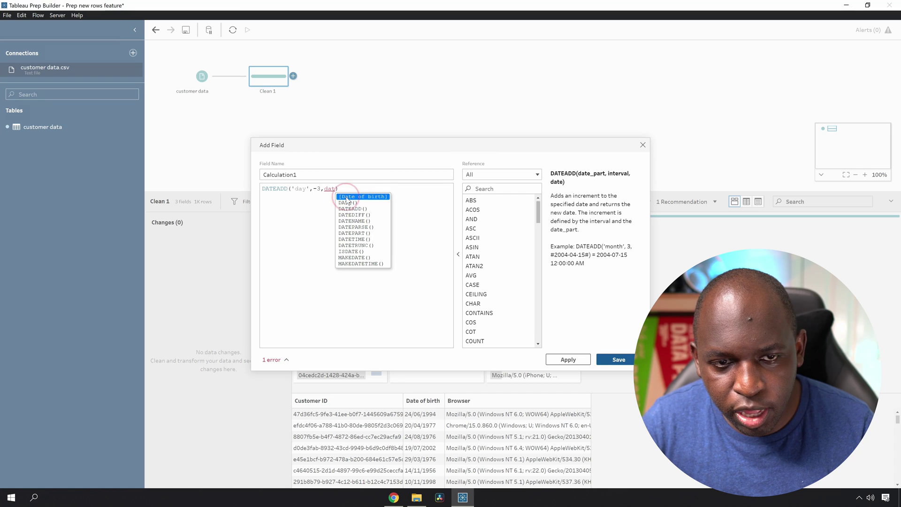
pyautogui.click(346, 196)
# Name the calculated field "Countdown to date of birth" and apply it.
pyautogui.doubleClick(302, 174)
pyautogui.moveTo(302, 173); pyautogui.dragTo(251, 177)
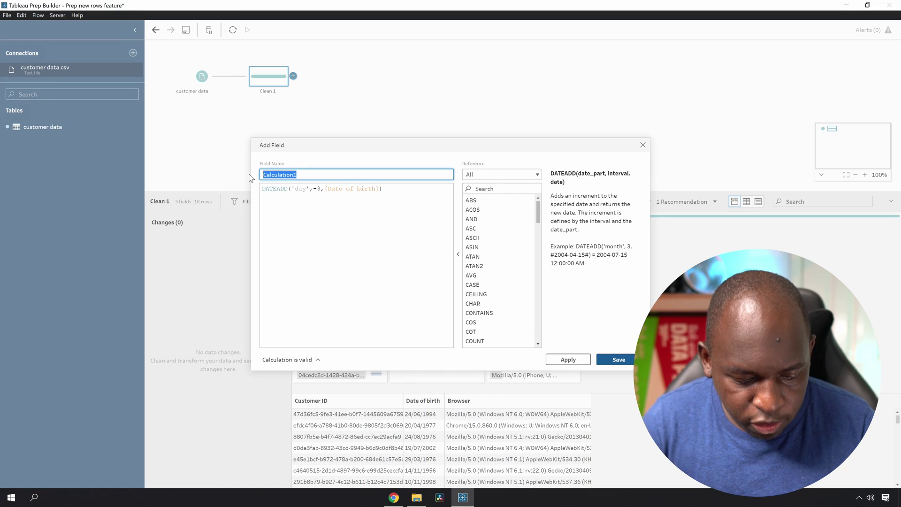
pyautogui.write('Countdown to dat')
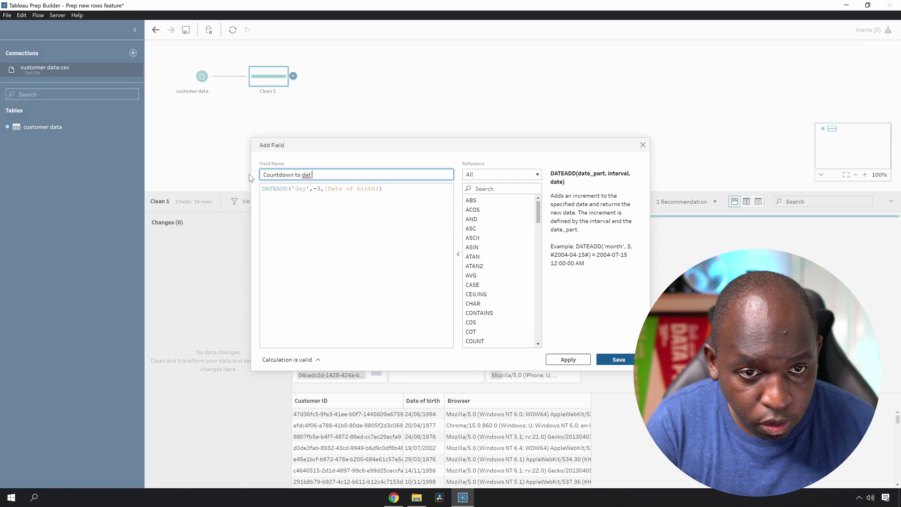
pyautogui.write('e of ')
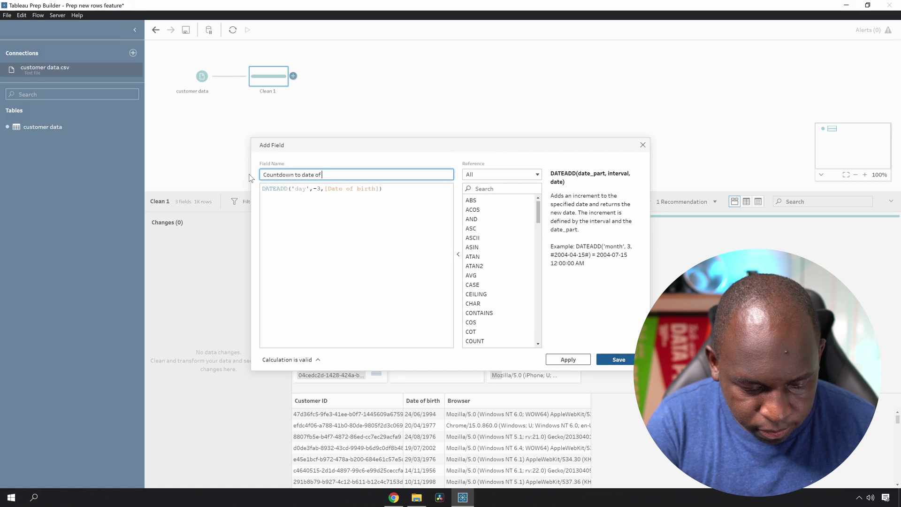
pyautogui.write('birth')
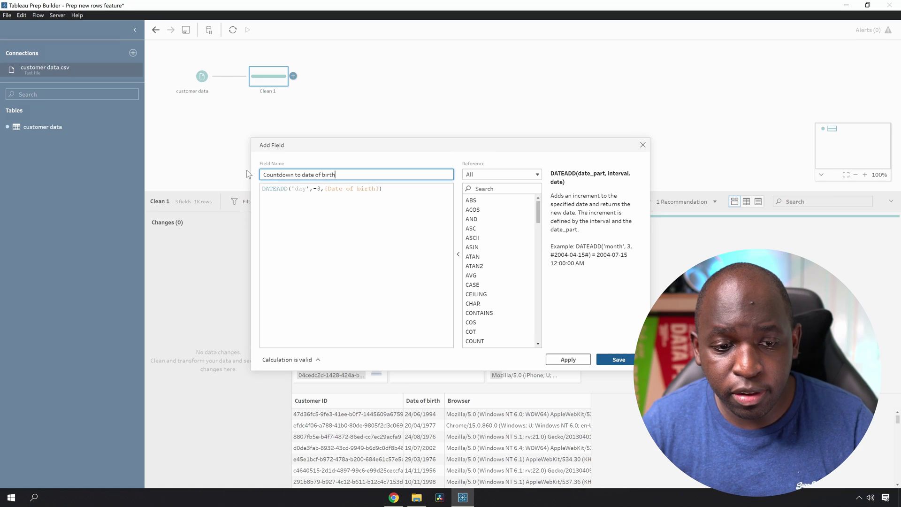
pyautogui.click(575, 362)
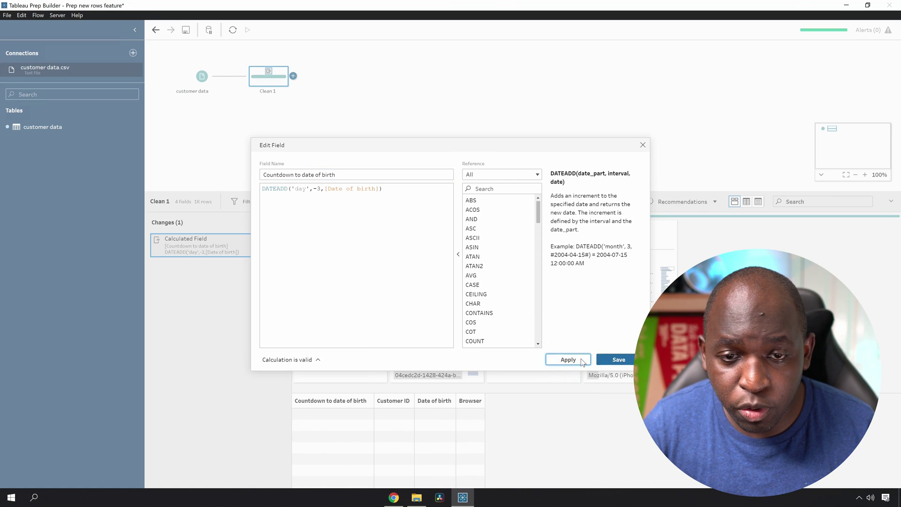
pyautogui.hotkey('ctrl', 'shift', 'a')
pyautogui.moveTo(413, 317); pyautogui.dragTo(354, 412)
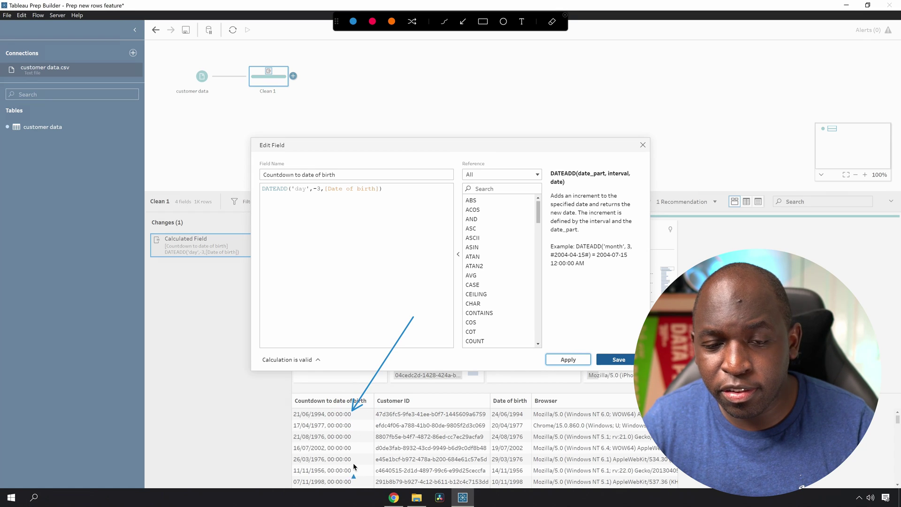
pyautogui.hotkey('ctrl', 'shift', 'a')
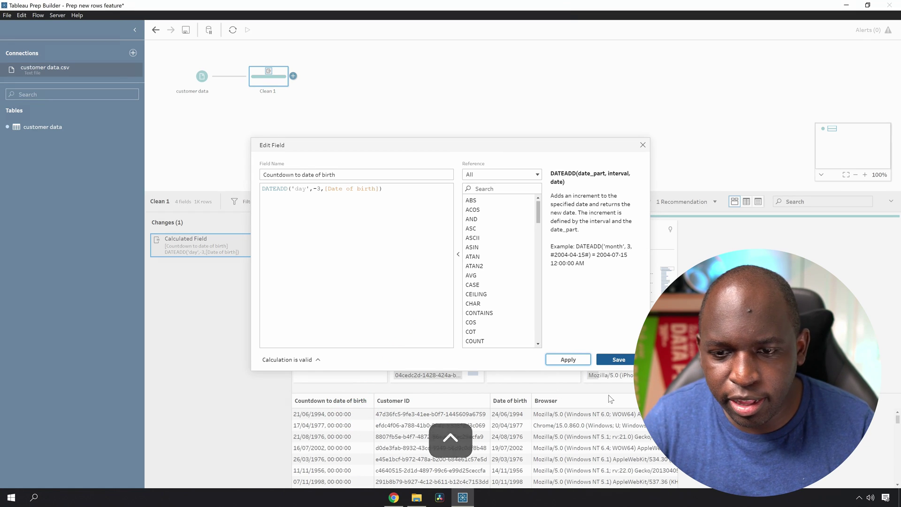
# Save the calculated field and change the data type of Countdown to date of birth to Date.
pyautogui.click(616, 361)
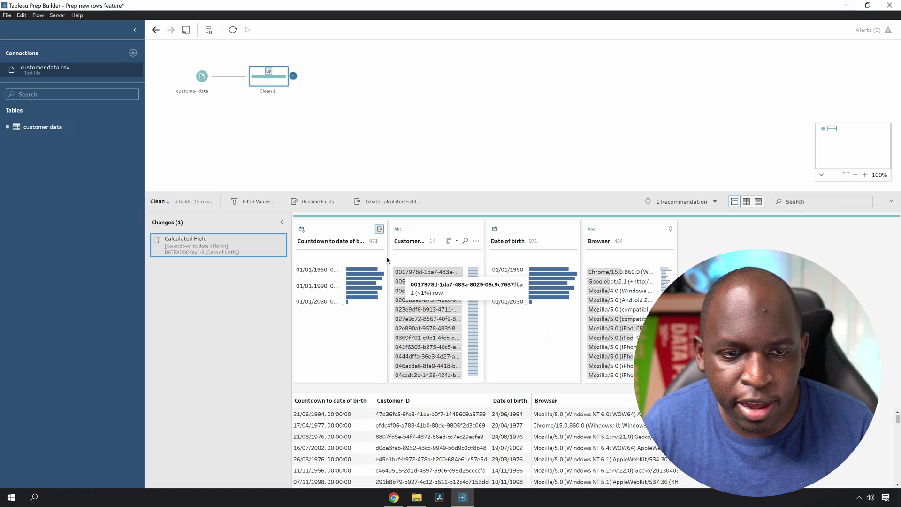
pyautogui.click(301, 229)
pyautogui.click(336, 282)
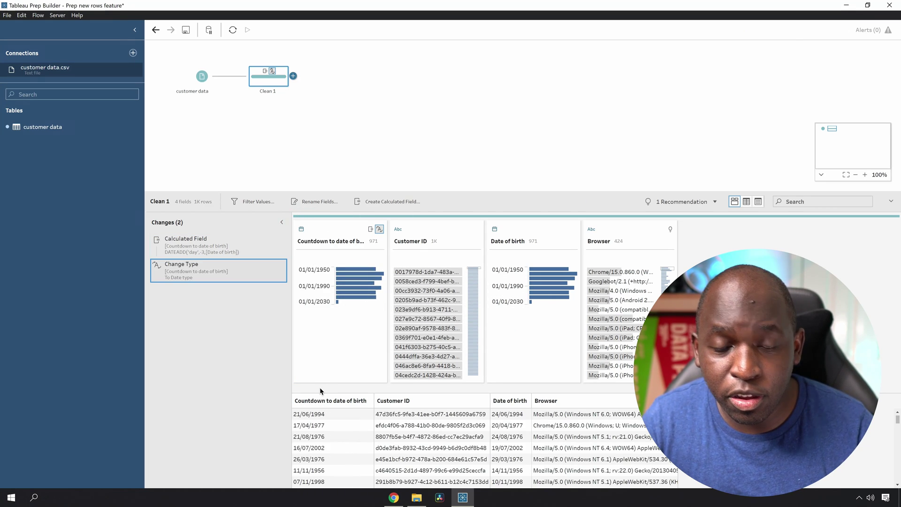
# Move the Countdown to date of birth field between Date of birth and Browser, then reselect the Clean 1 step.
pyautogui.moveTo(337, 232); pyautogui.dragTo(580, 232)
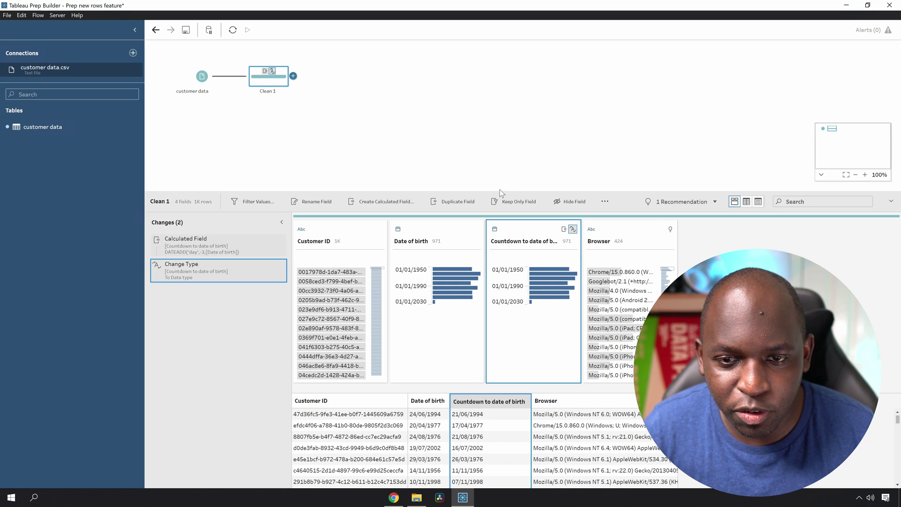
pyautogui.click(407, 148)
pyautogui.click(269, 78)
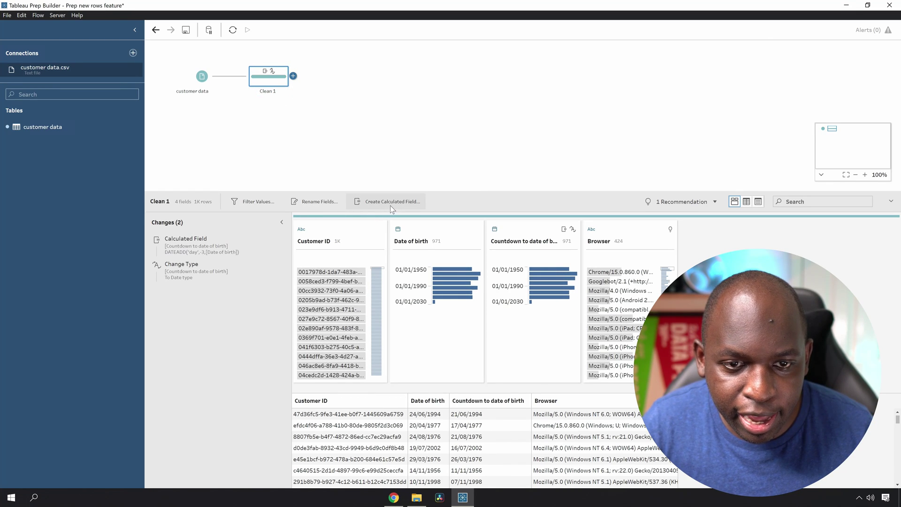
# Start another calculated field in Clean 1 and search the function reference for "row".
pyautogui.click(391, 204)
pyautogui.click(343, 218)
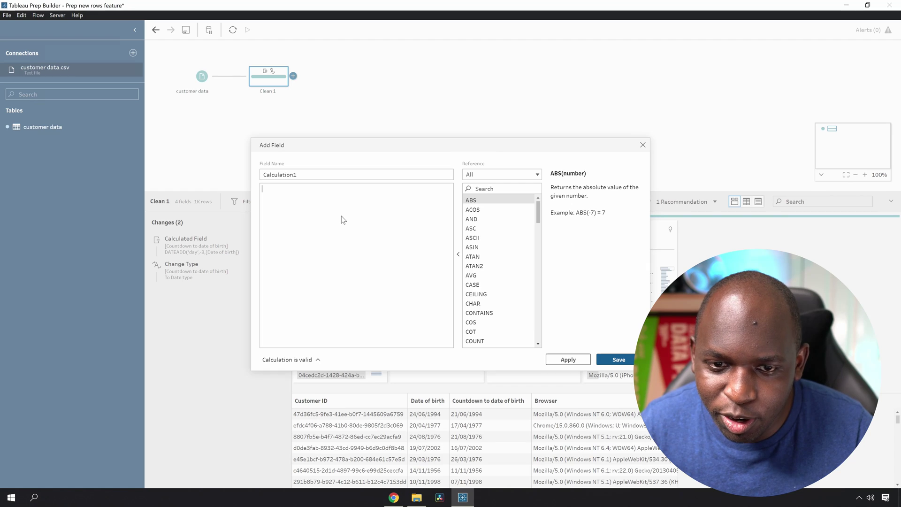
pyautogui.click(486, 188)
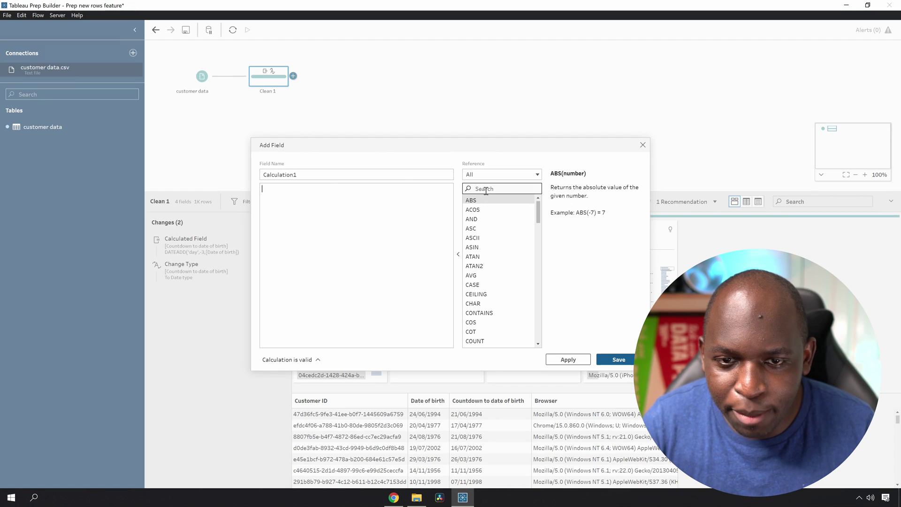
pyautogui.write('row')
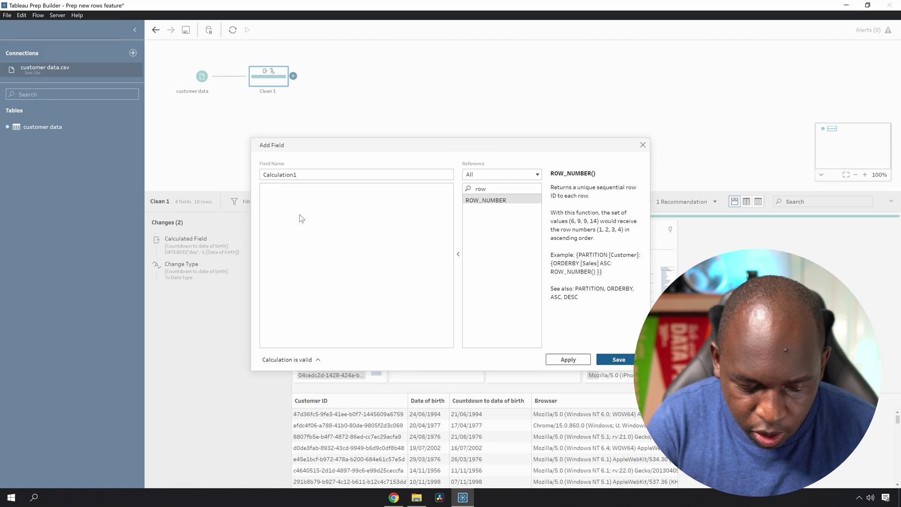
# Begin the calculation formula with a PARTITION expression on the [Customer ID] field.
pyautogui.write('partion')
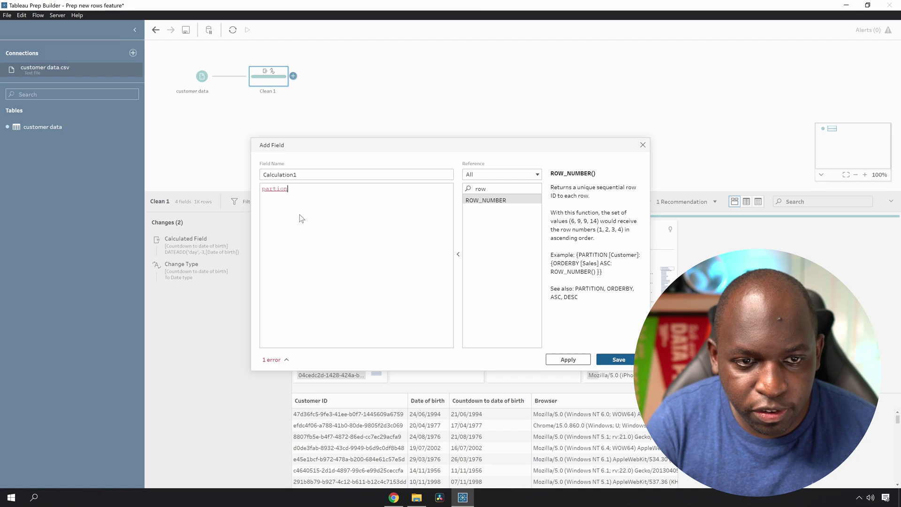
pyautogui.press('Return')
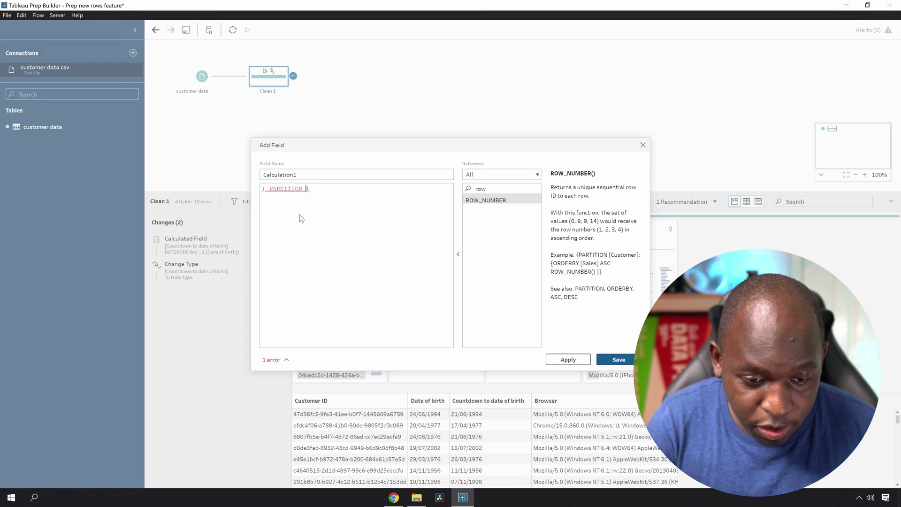
pyautogui.write('[Cu')
pyautogui.press('Return')
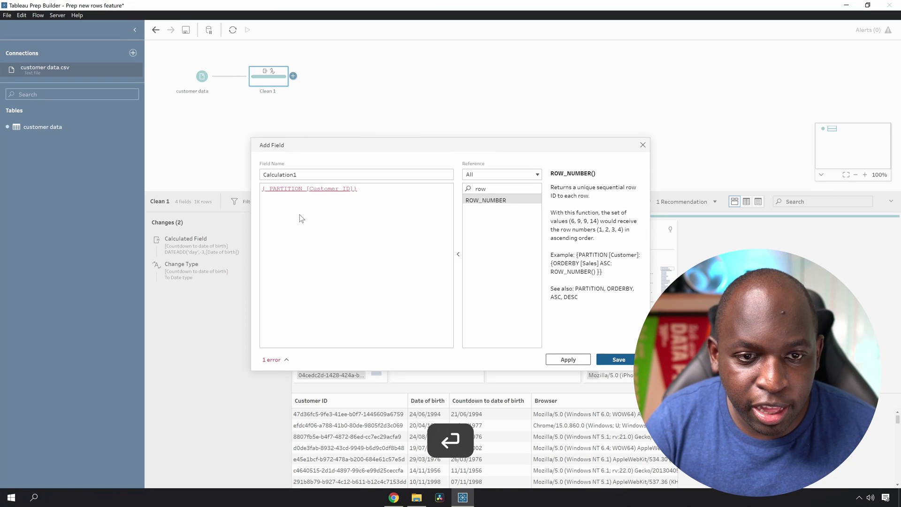
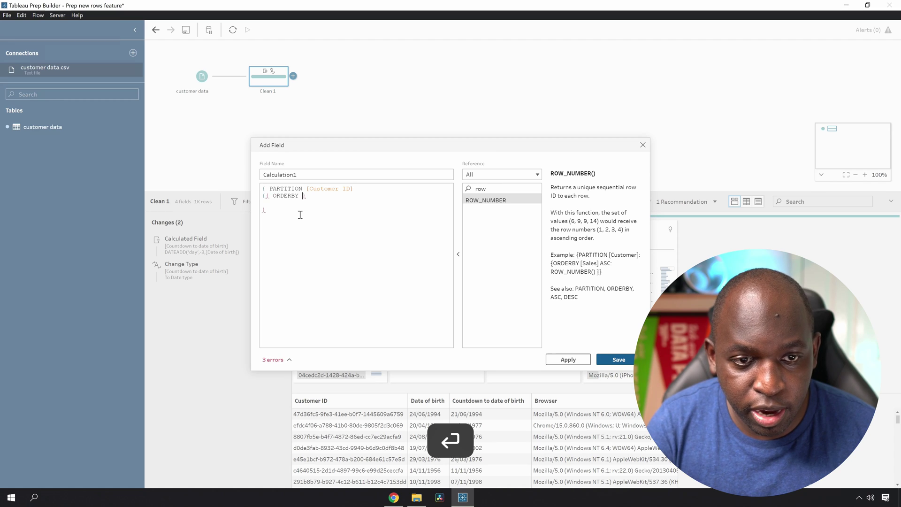
# Add an ORDERBY clause on [Date of birth] with ascending order, ending in ASC: and followed by blank lines.
pyautogui.write('[')
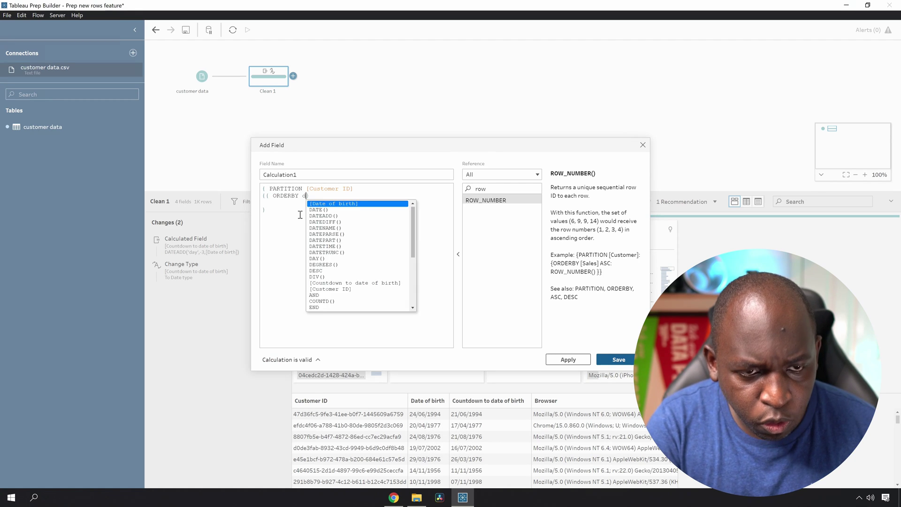
pyautogui.press('Return')
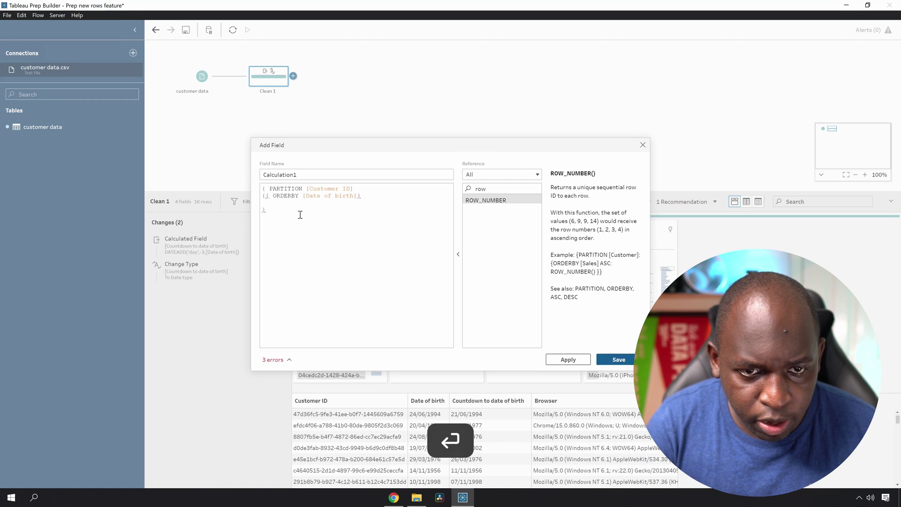
pyautogui.write('asc')
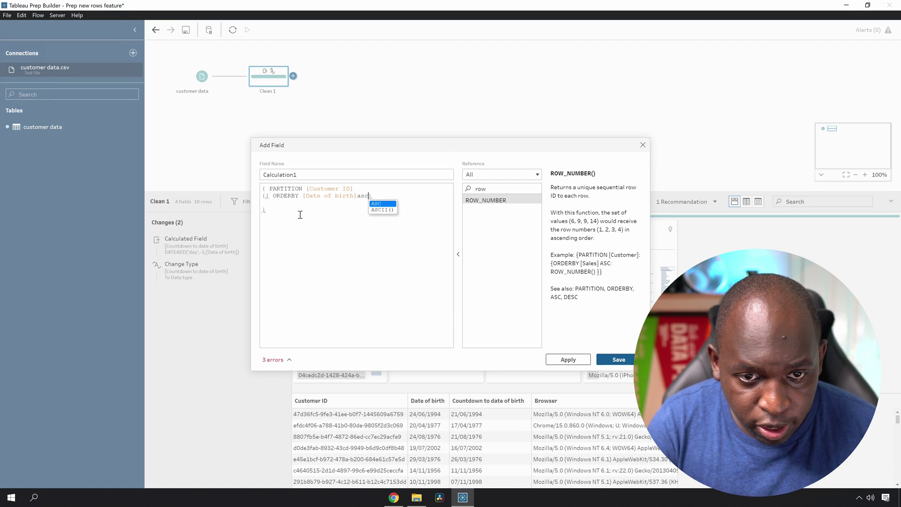
pyautogui.press('Return')
pyautogui.write(':')
pyautogui.press('Return')
pyautogui.press('Return')
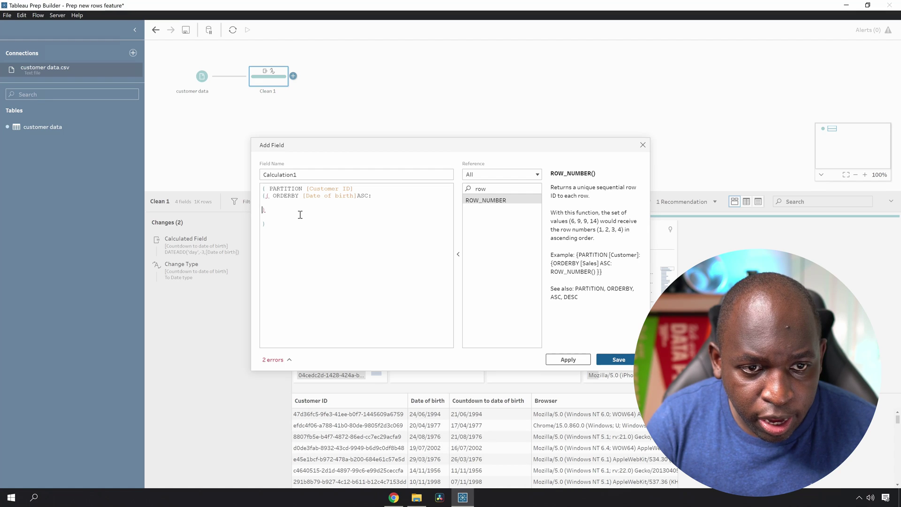
# Insert ROW_NUMBER() on the line below the ORDERBY clause and end it with a closing brace.
pyautogui.press('Up')
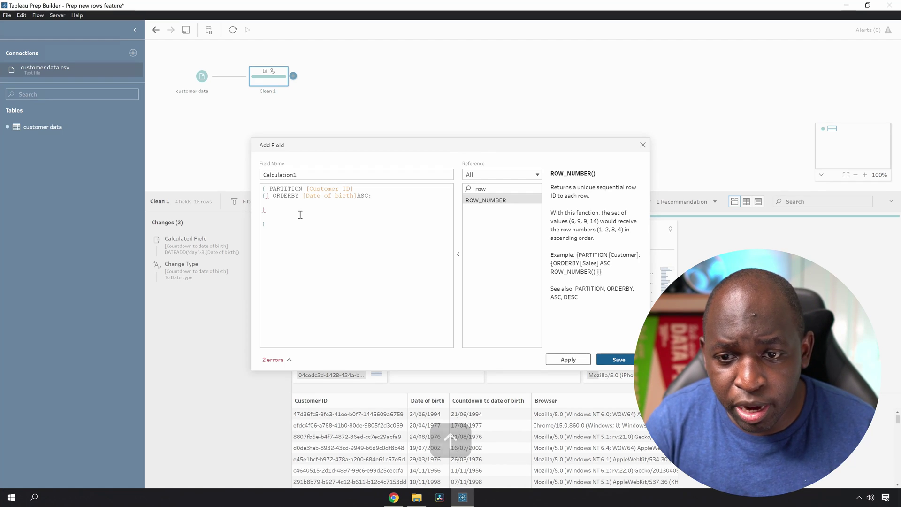
pyautogui.write('row')
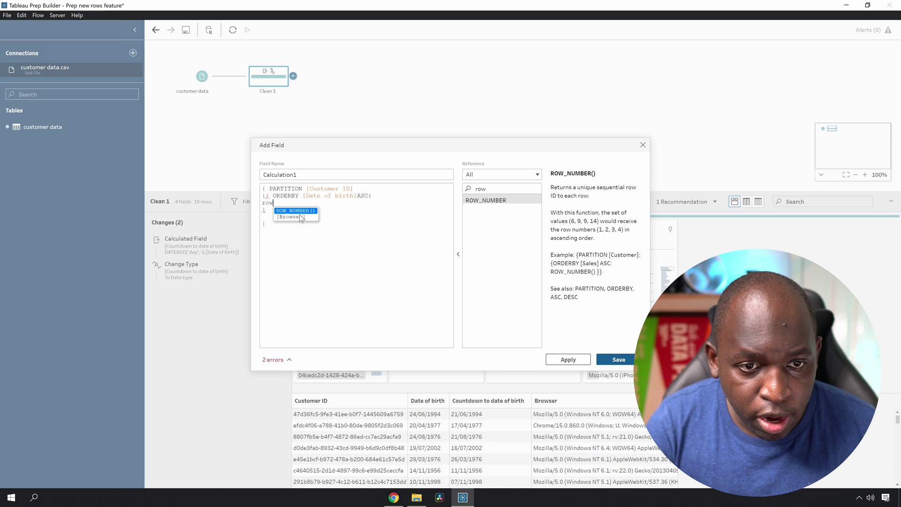
pyautogui.press('Return')
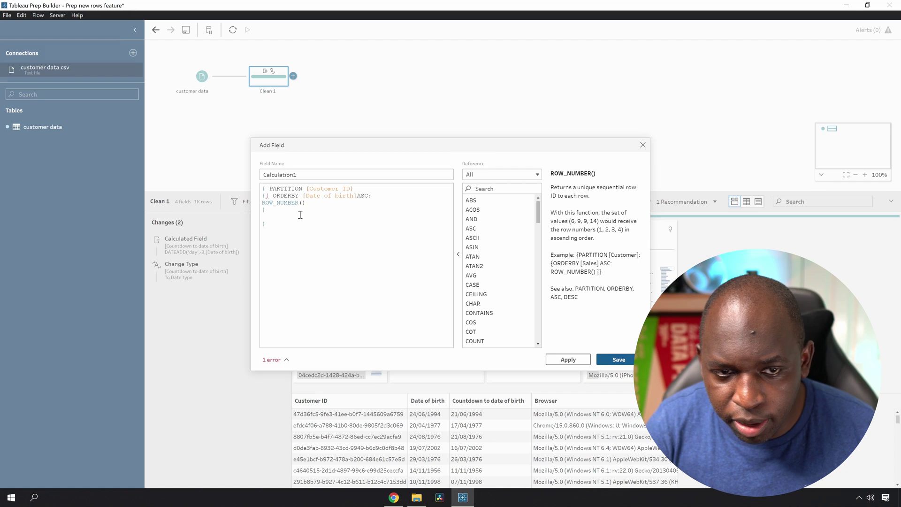
pyautogui.press('Right')
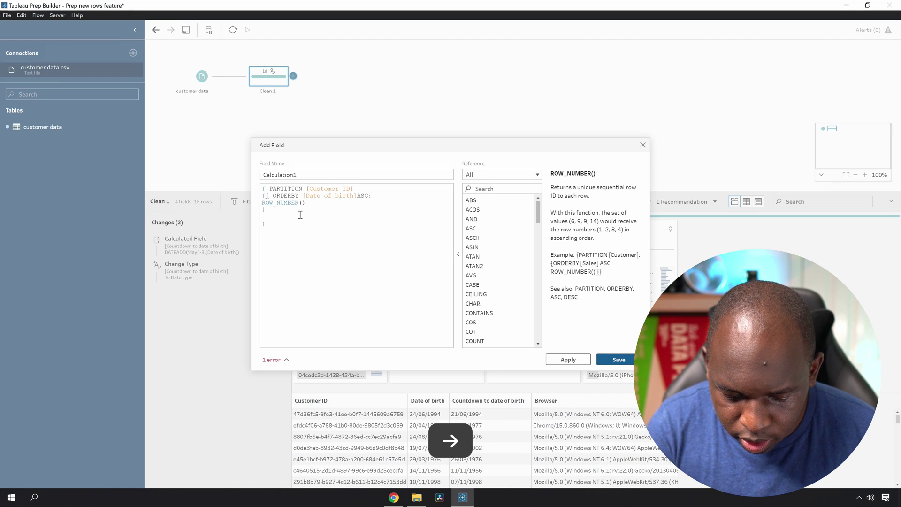
pyautogui.write('}')
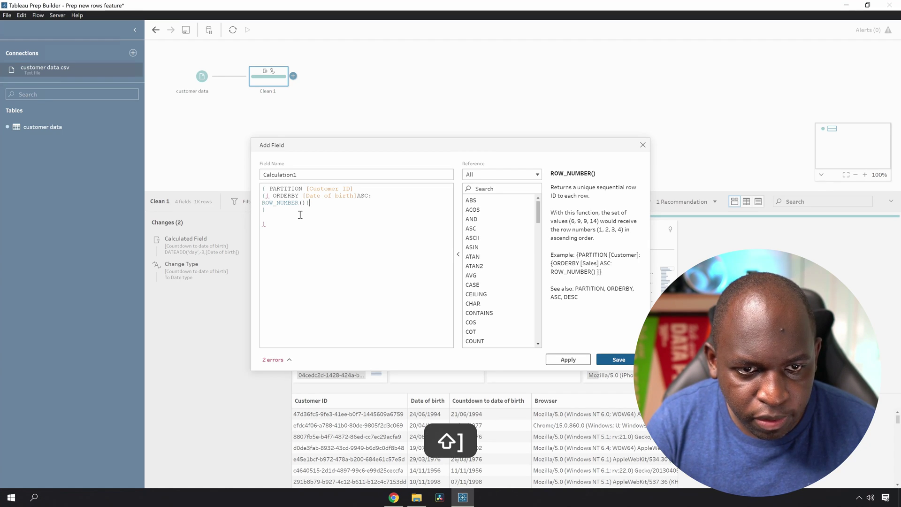
pyautogui.press('BackSpace')
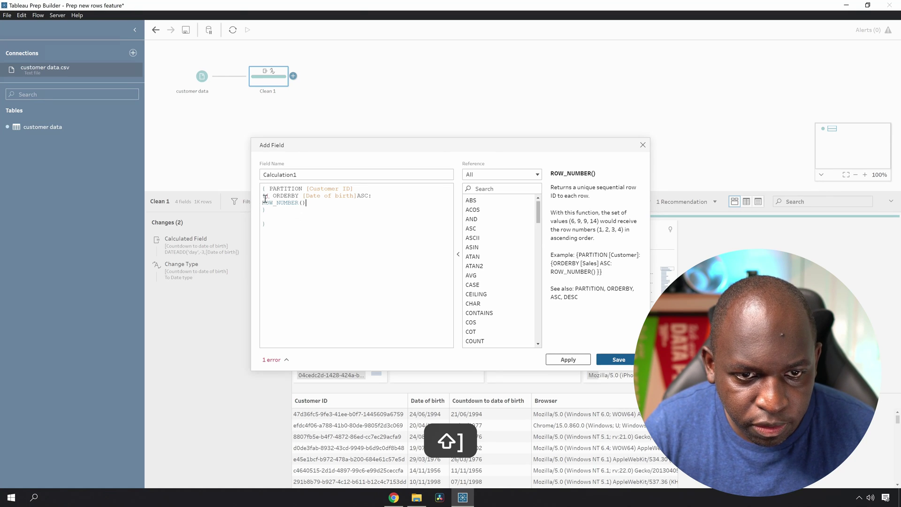
pyautogui.click(269, 215)
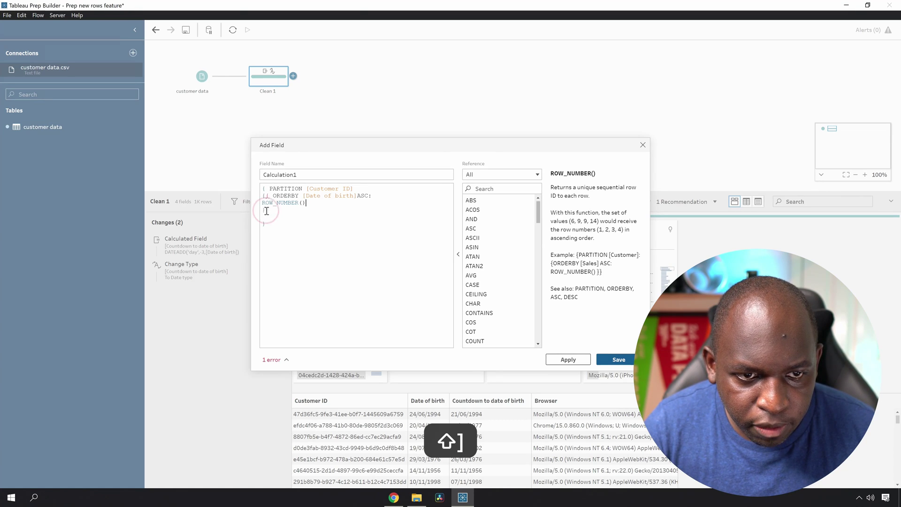
pyautogui.click(324, 202)
pyautogui.write('}')
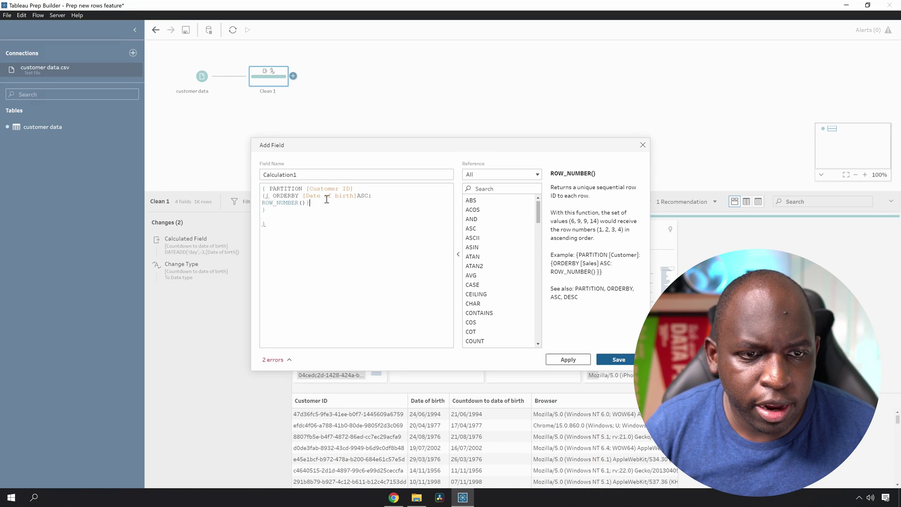
# Correct the formula syntax by adding a colon after [Customer ID] and deleting the extra opening brace before ORDERBY and the surplus final closing brace.
pyautogui.click(354, 189)
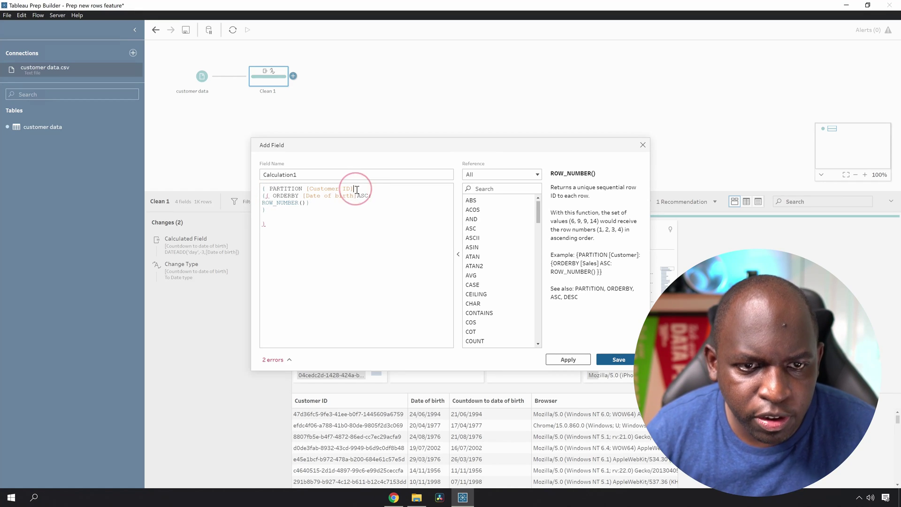
pyautogui.write(':')
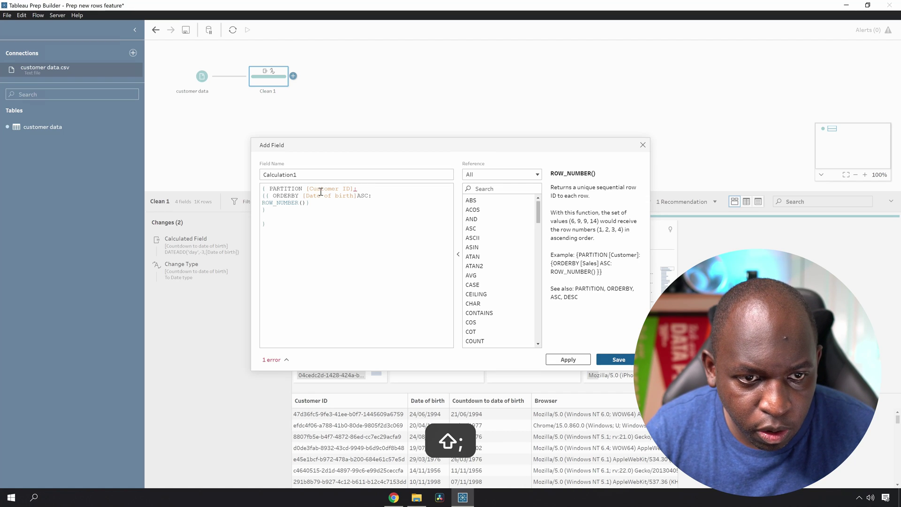
pyautogui.click(270, 197)
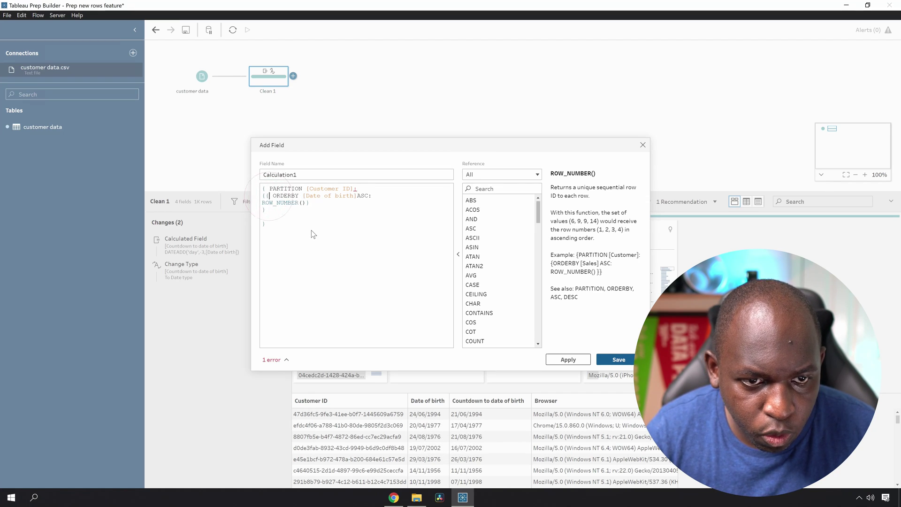
pyautogui.press('BackSpace')
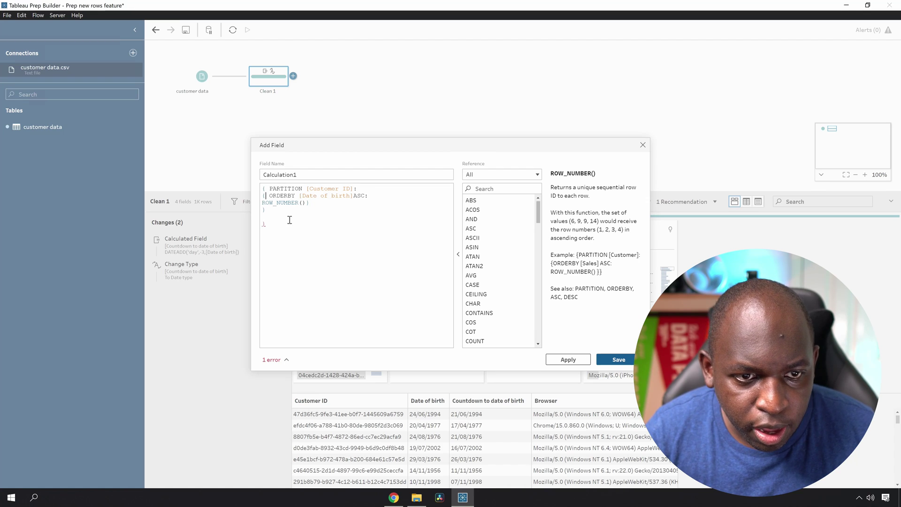
pyautogui.click(270, 217)
pyautogui.click(278, 224)
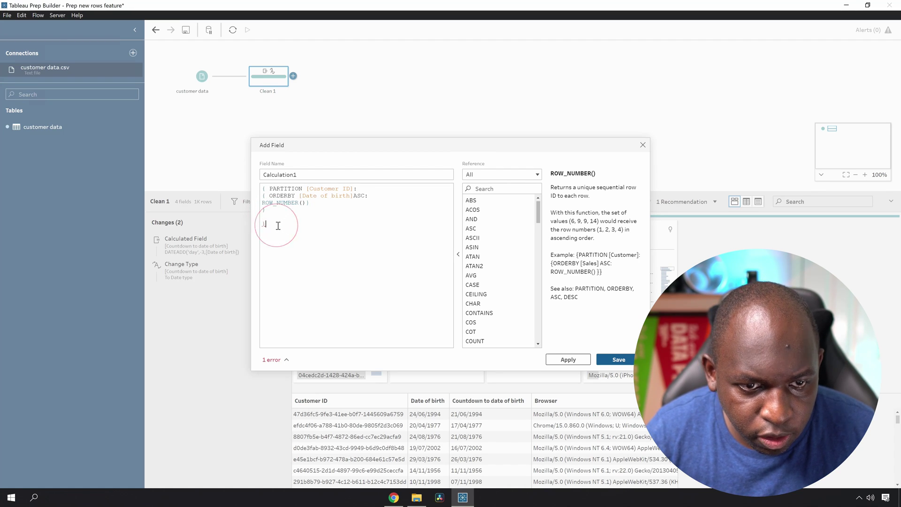
pyautogui.press('BackSpace')
pyautogui.click(278, 221)
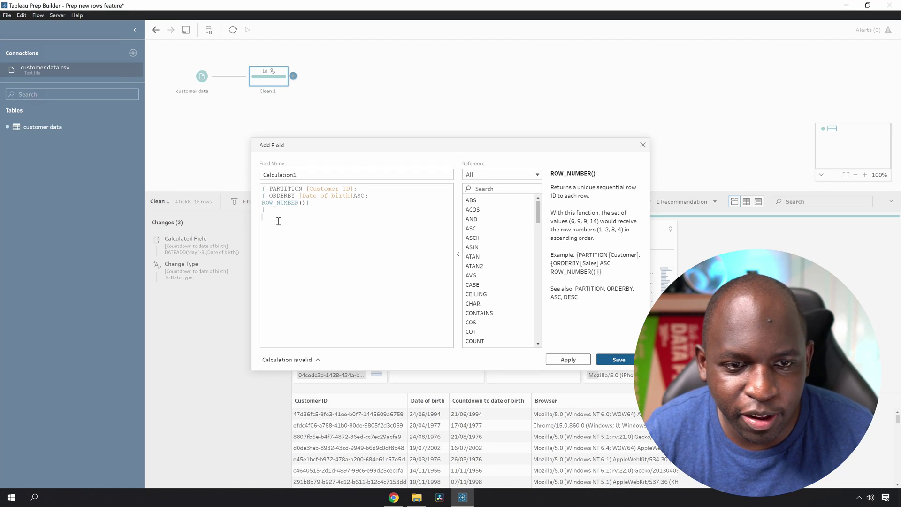
# Name the calculated field "row number", then apply and save it.
pyautogui.doubleClick(261, 174)
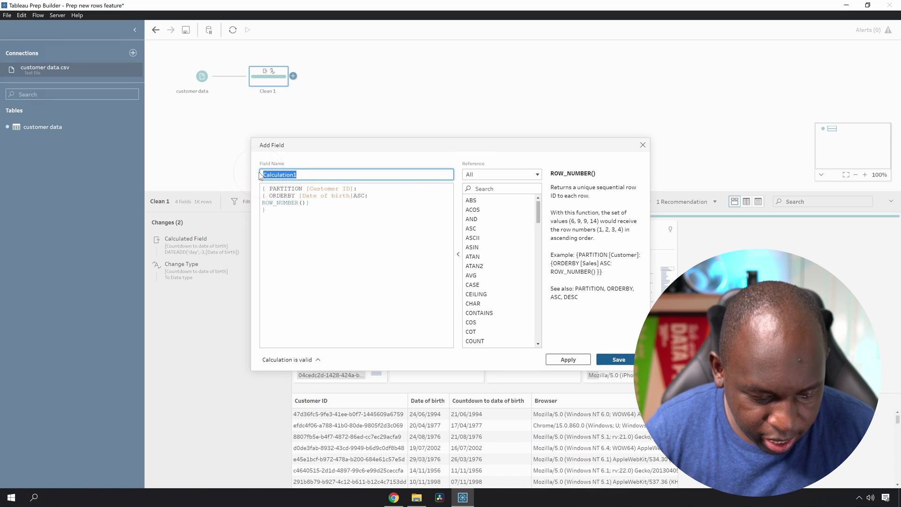
pyautogui.write('row')
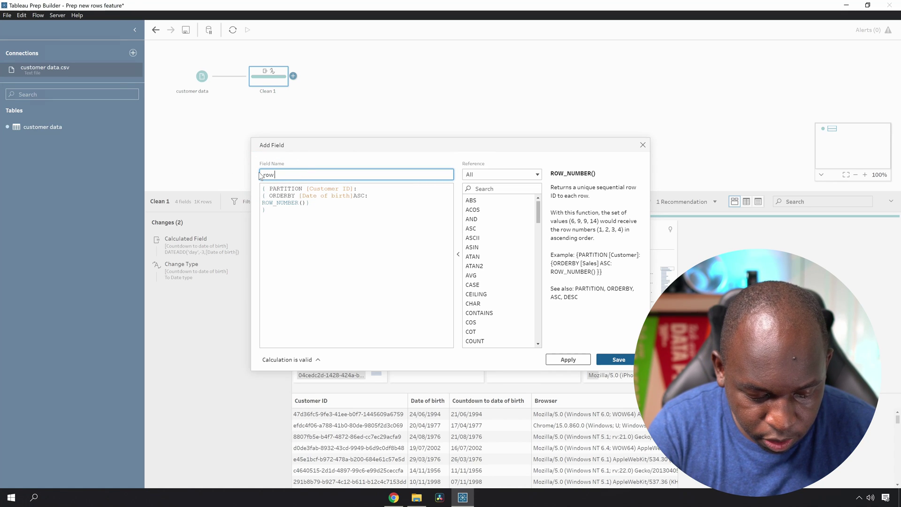
pyautogui.write(' number')
pyautogui.click(354, 239)
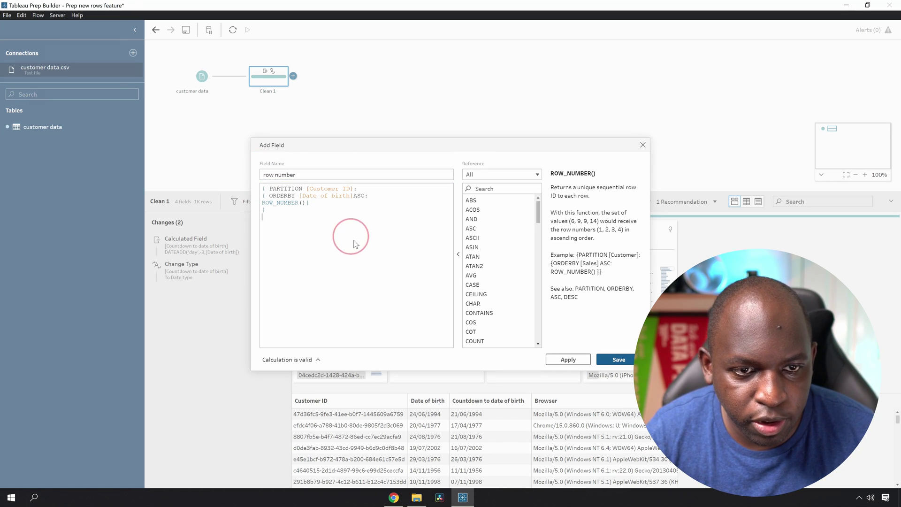
pyautogui.click(561, 359)
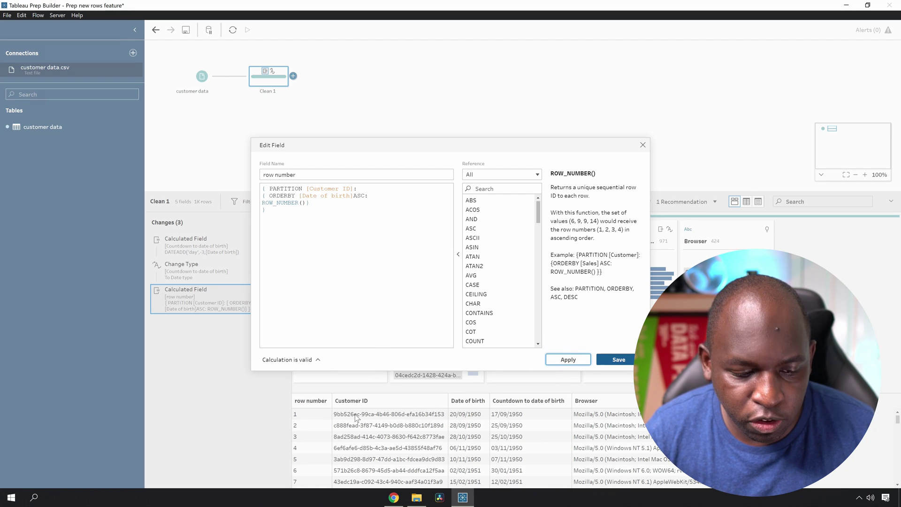
pyautogui.moveTo(357, 332); pyautogui.dragTo(308, 435)
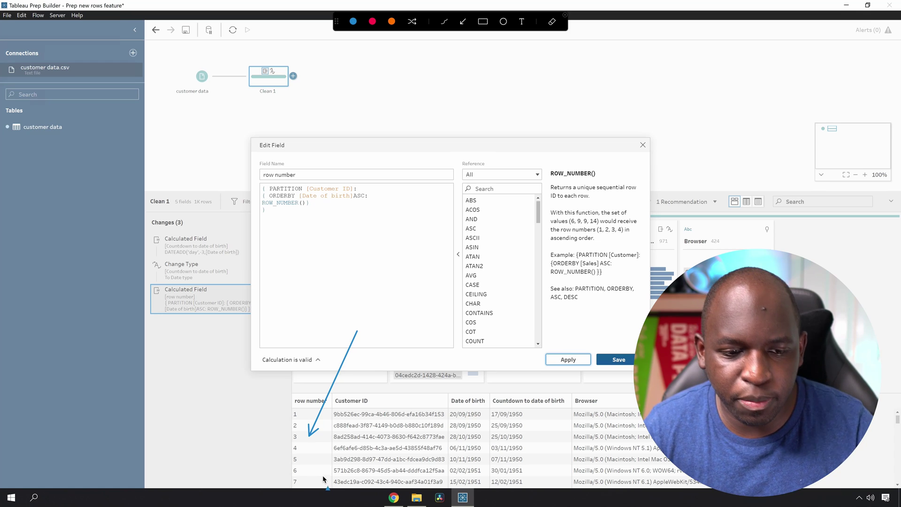
pyautogui.press('ctrl')
pyautogui.click(610, 360)
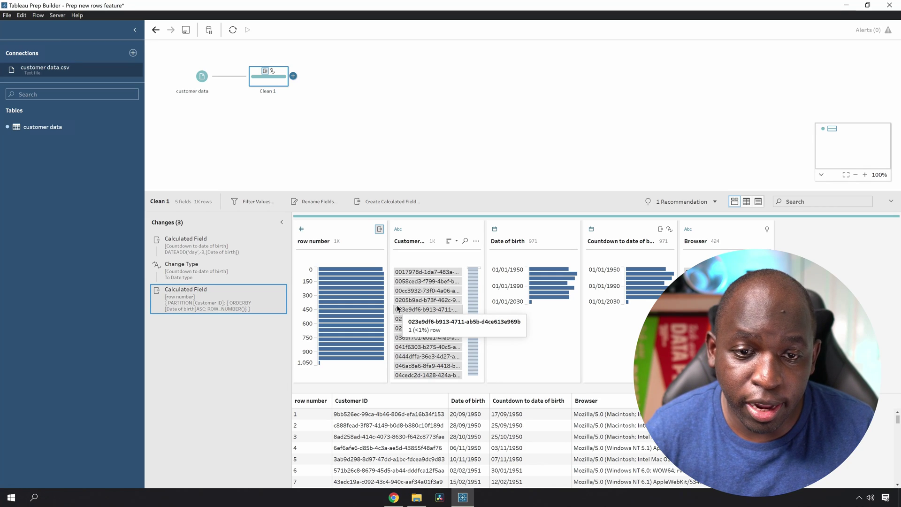
# Create another calculated field in Clean 1 with the formula [row number]%2.
pyautogui.click(389, 202)
pyautogui.click(292, 207)
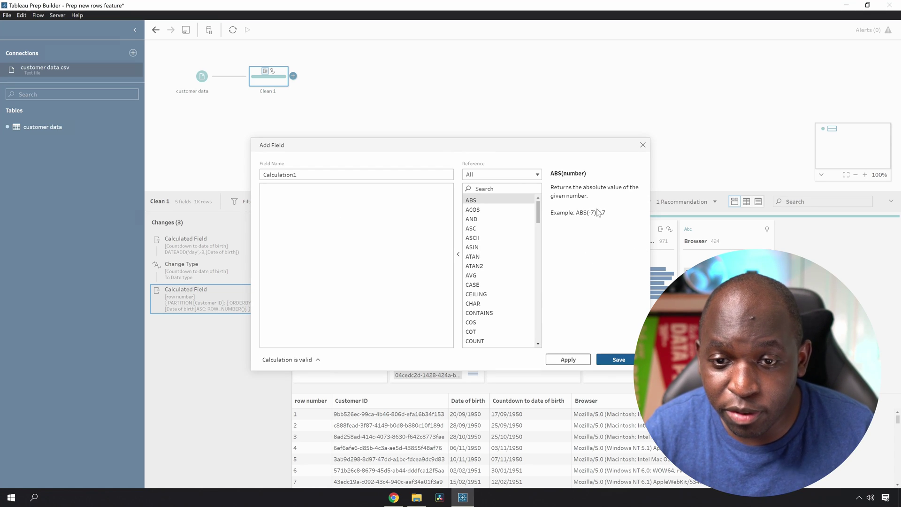
pyautogui.click(357, 212)
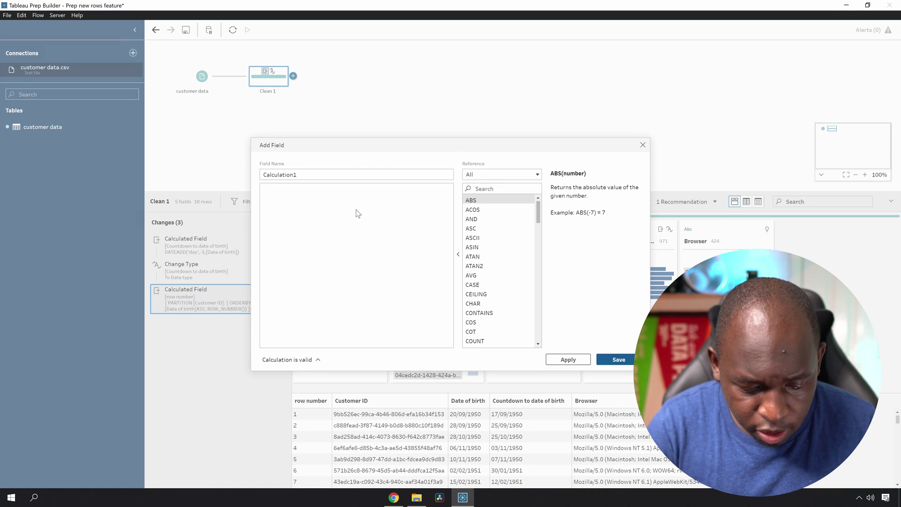
pyautogui.write('row')
pyautogui.press('Return')
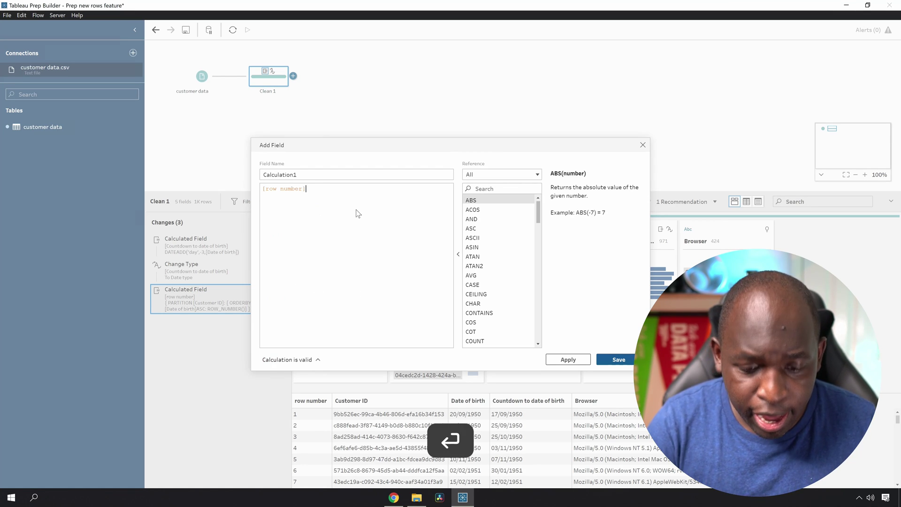
pyautogui.write('%2')
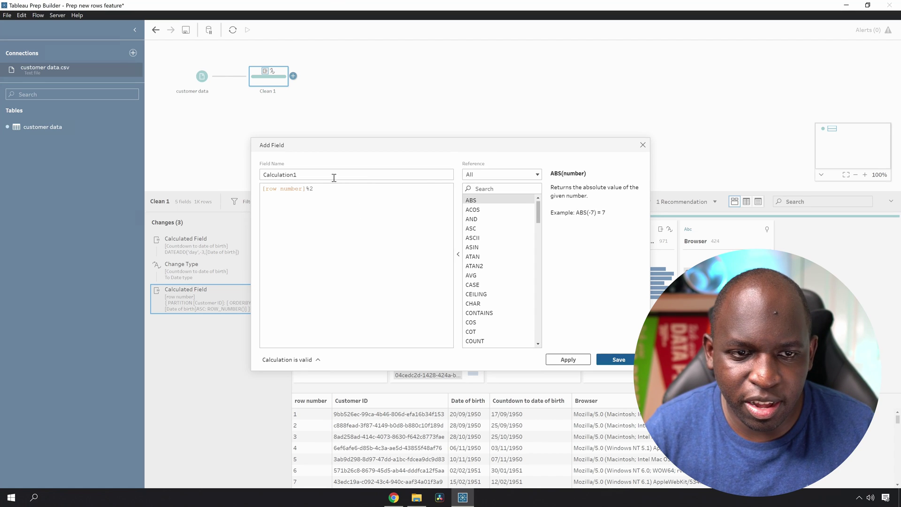
# Name the new calculated field "even number".
pyautogui.moveTo(334, 177); pyautogui.dragTo(237, 175)
pyautogui.write('ev')
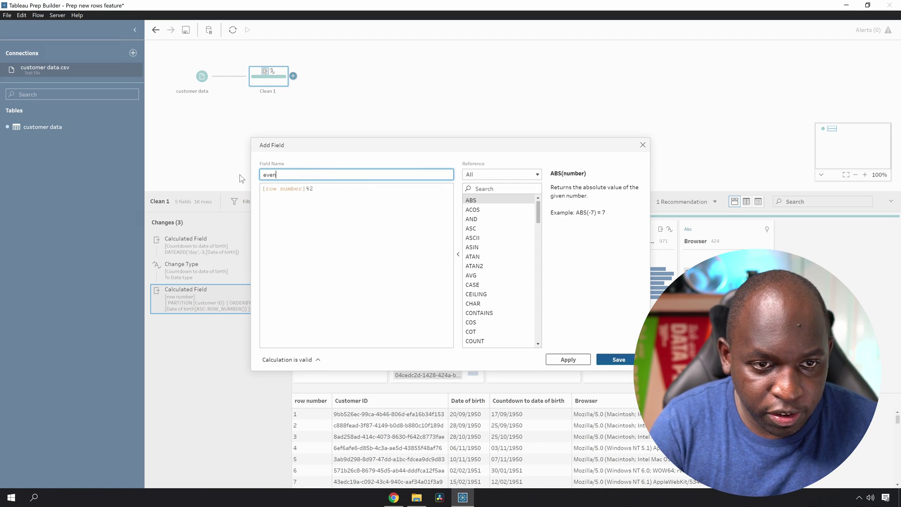
pyautogui.write('en ')
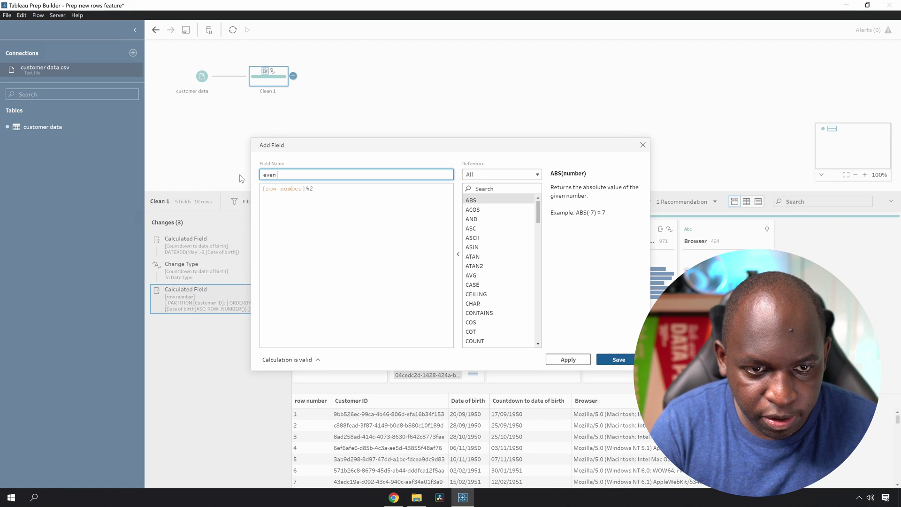
pyautogui.write('number')
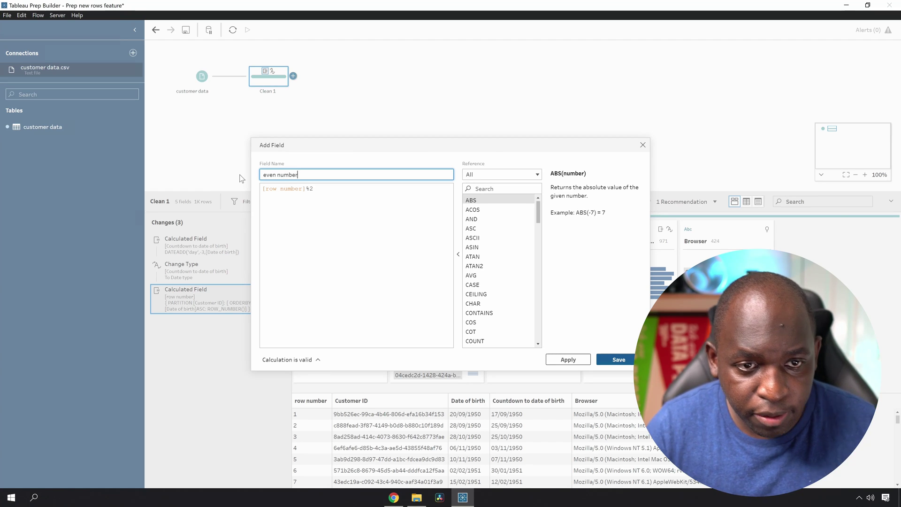
# Apply and save the "even number" calculated field in Clean 1.
pyautogui.click(568, 360)
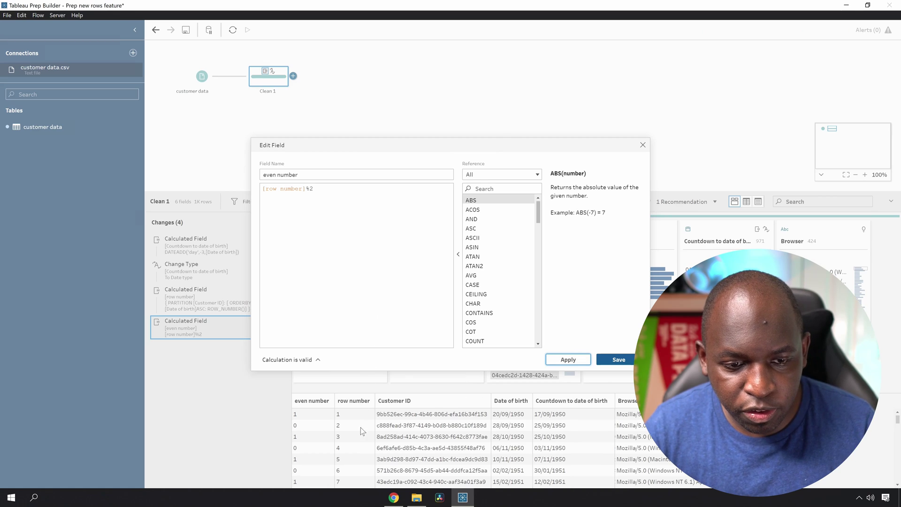
pyautogui.moveTo(328, 340); pyautogui.dragTo(307, 425)
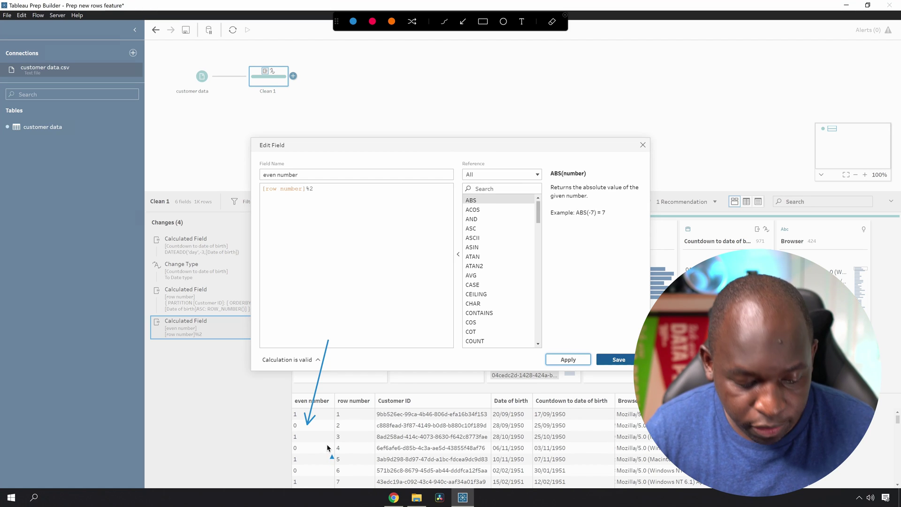
pyautogui.press('Escape')
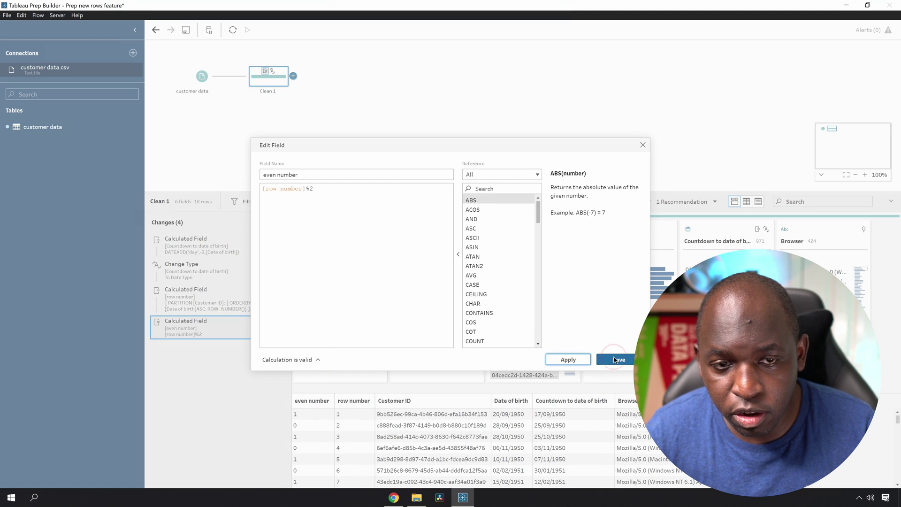
pyautogui.click(610, 356)
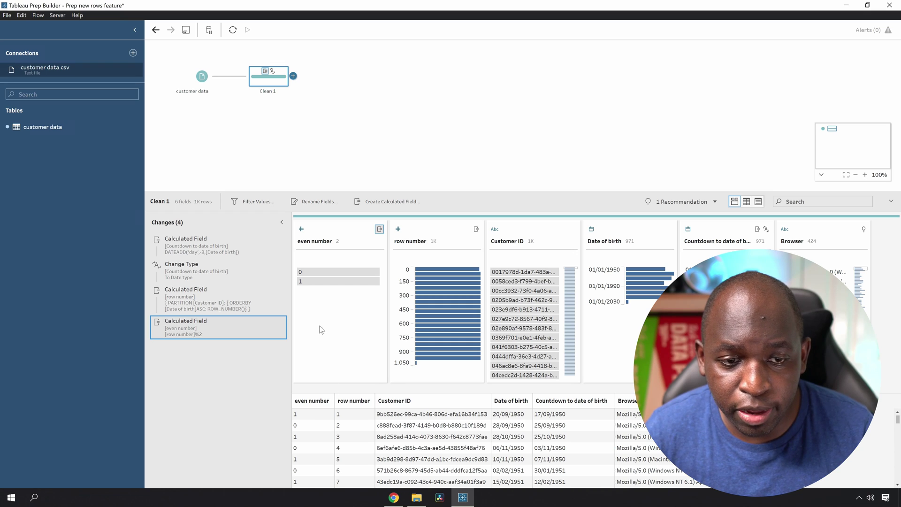
# Exclude the value 1 from the even number field in Clean 1.
pyautogui.click(328, 281)
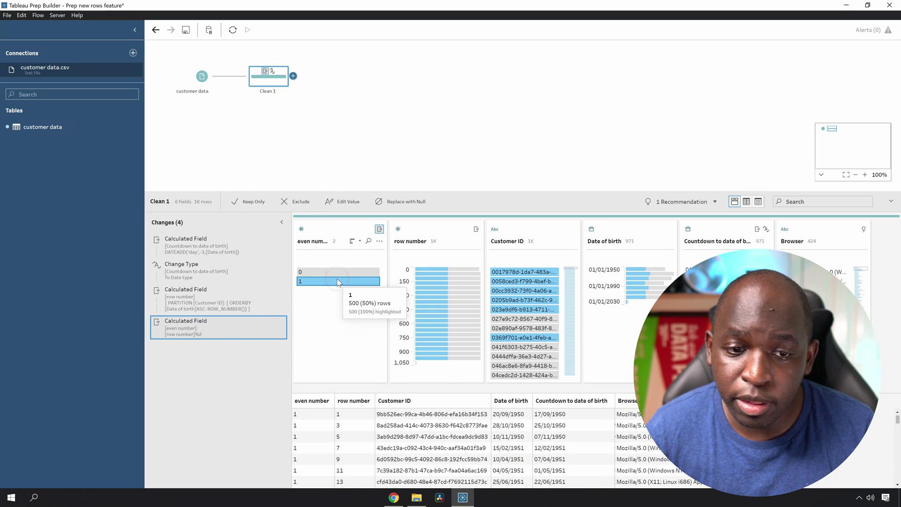
pyautogui.rightClick(331, 281)
pyautogui.click(344, 296)
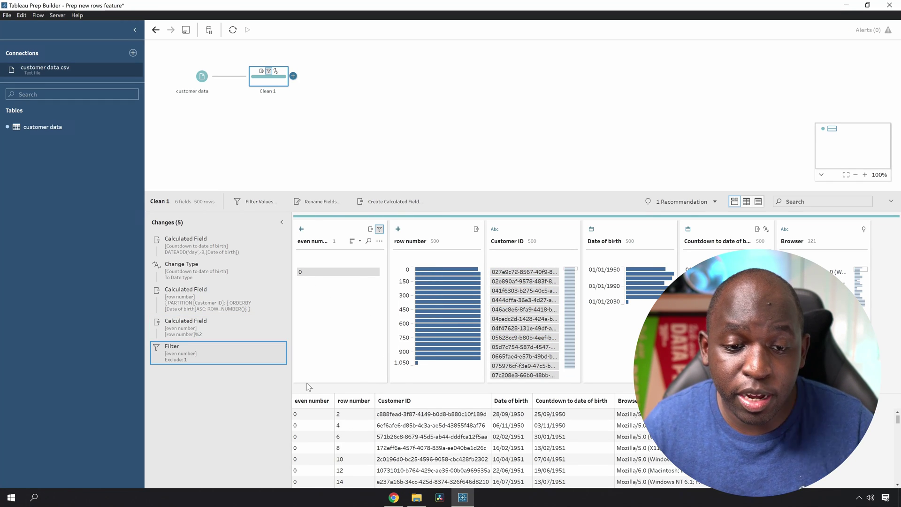
pyautogui.click(291, 237)
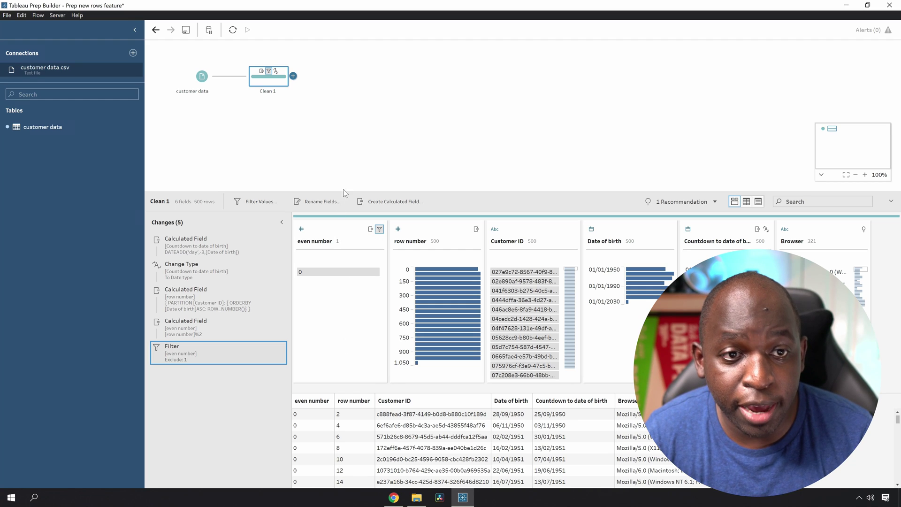
# Add a New Rows step after Clean 1 in the flow.
pyautogui.click(293, 76)
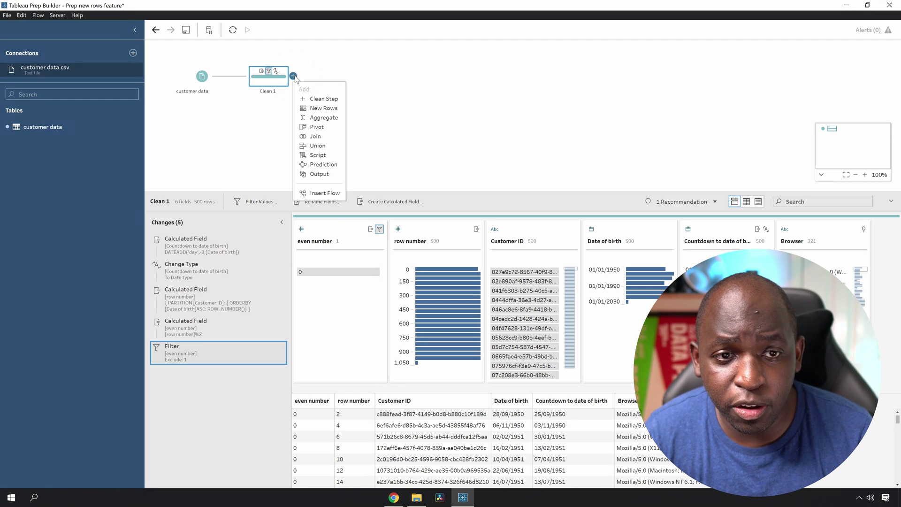
pyautogui.hotkey('ctrl', 'shift', 'a')
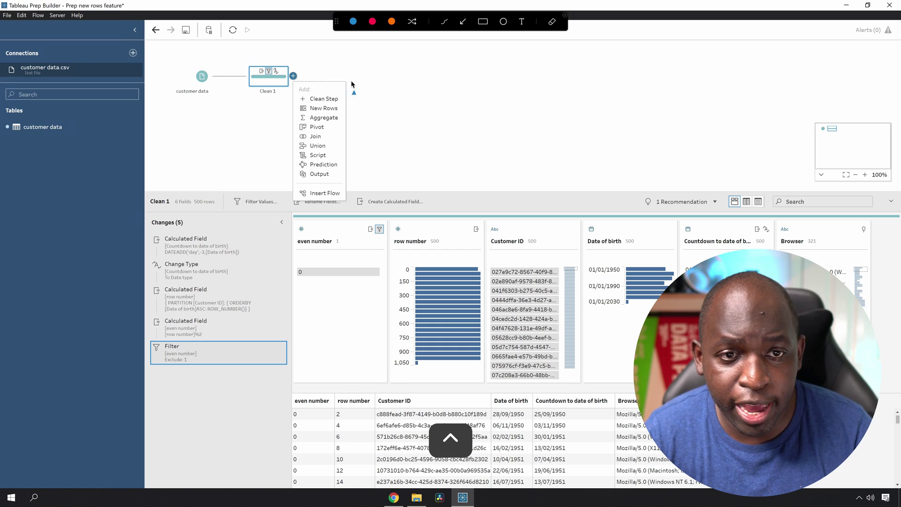
pyautogui.moveTo(389, 76); pyautogui.dragTo(340, 106)
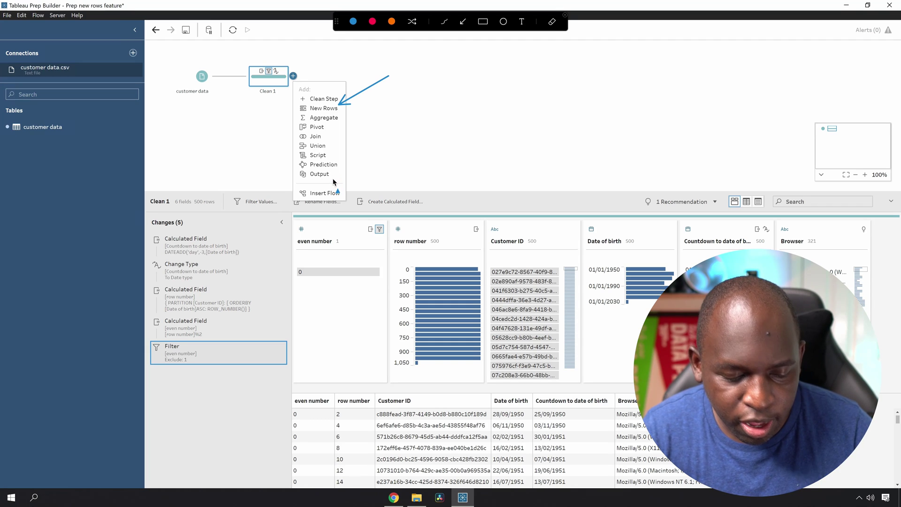
pyautogui.press('Escape')
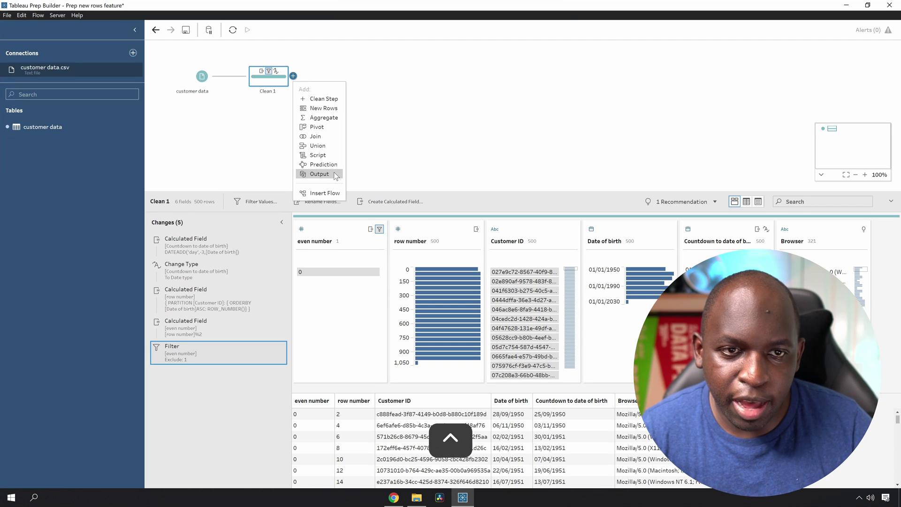
pyautogui.click(323, 108)
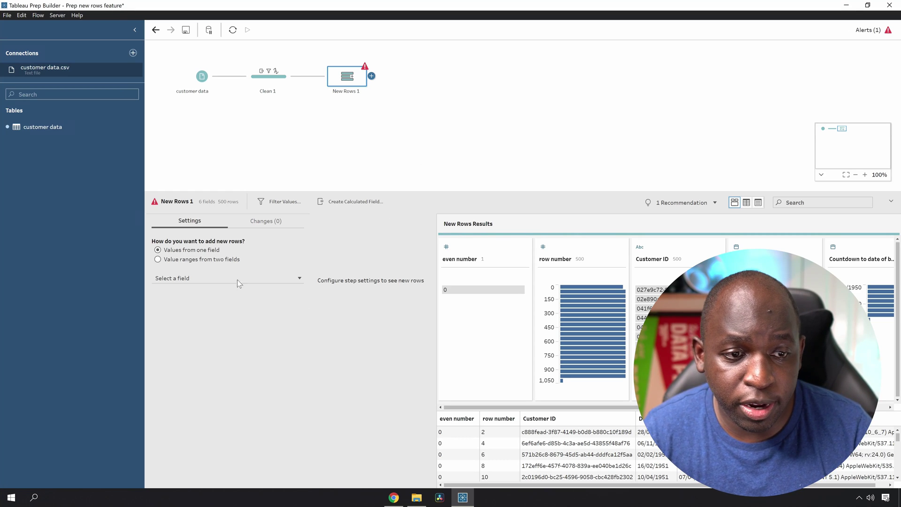
pyautogui.press('ctrl')
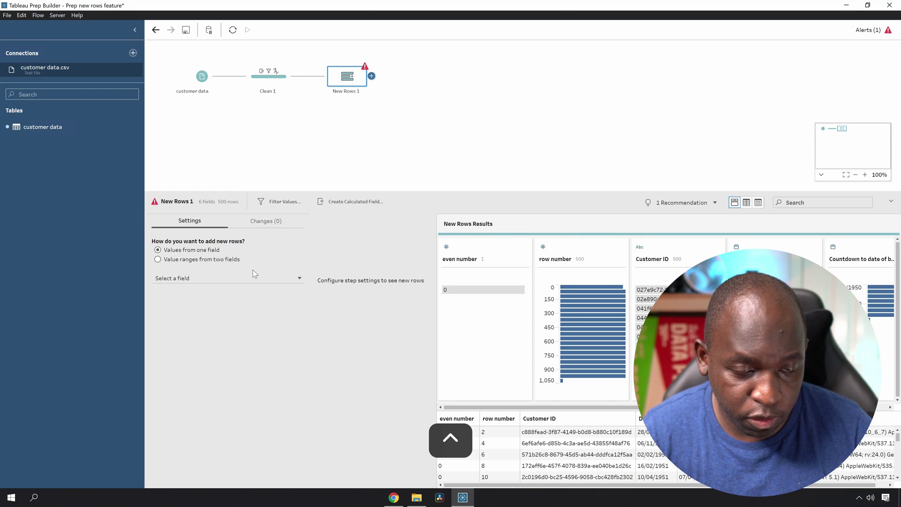
pyautogui.click(482, 21)
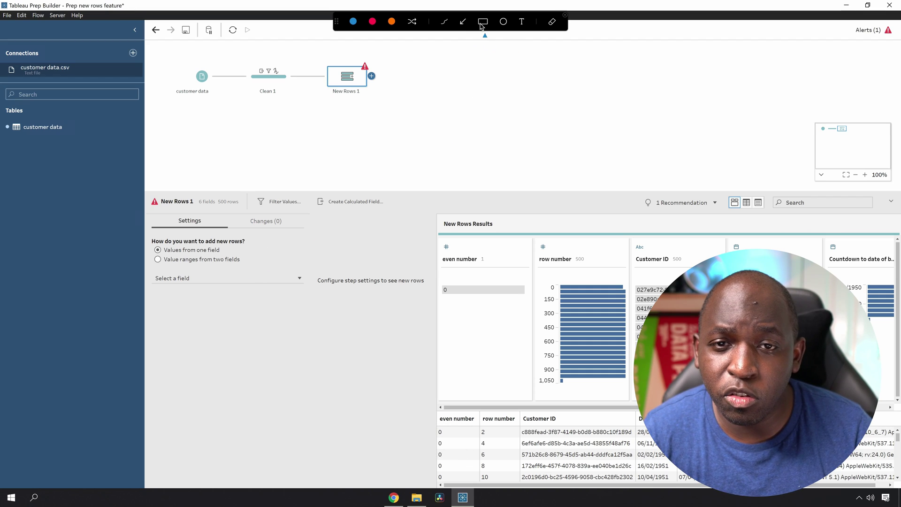
pyautogui.moveTo(161, 252)
pyautogui.mouseDown()
pyautogui.moveTo(148, 240)
pyautogui.moveTo(256, 269)
pyautogui.mouseUp()
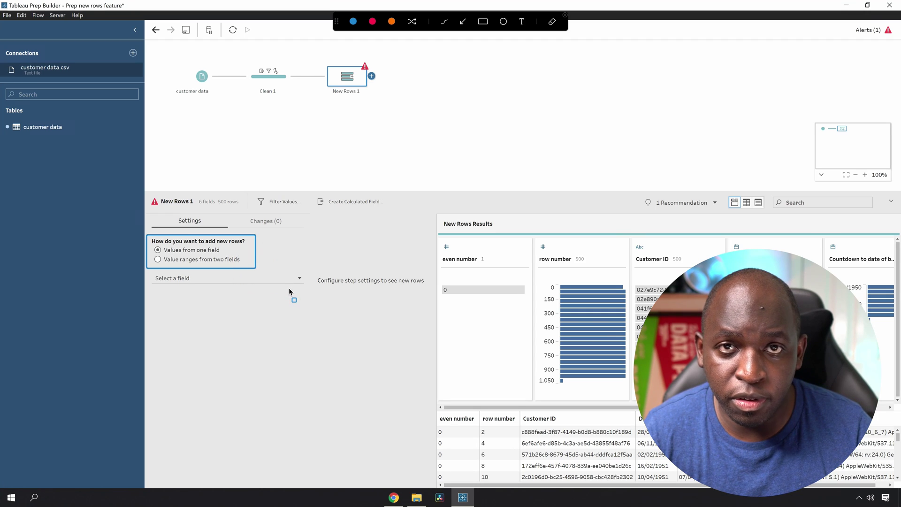
pyautogui.press('Up')
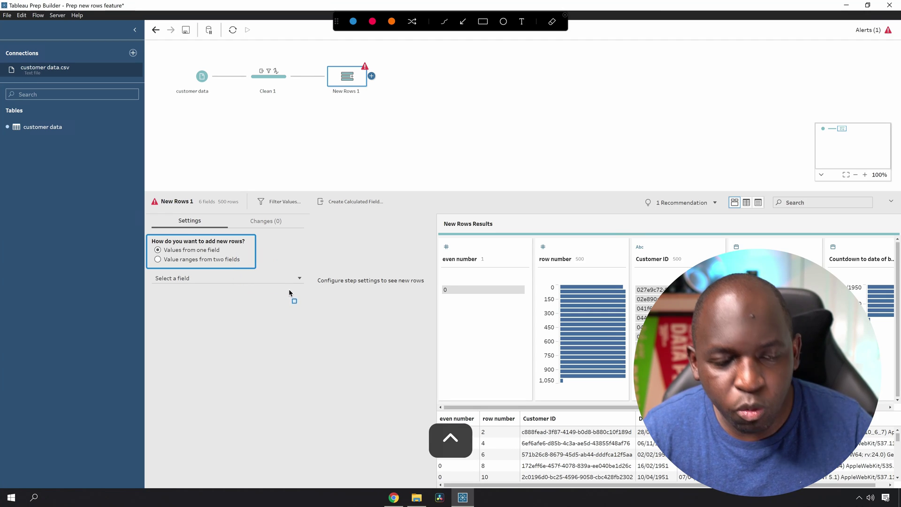
pyautogui.press('Escape')
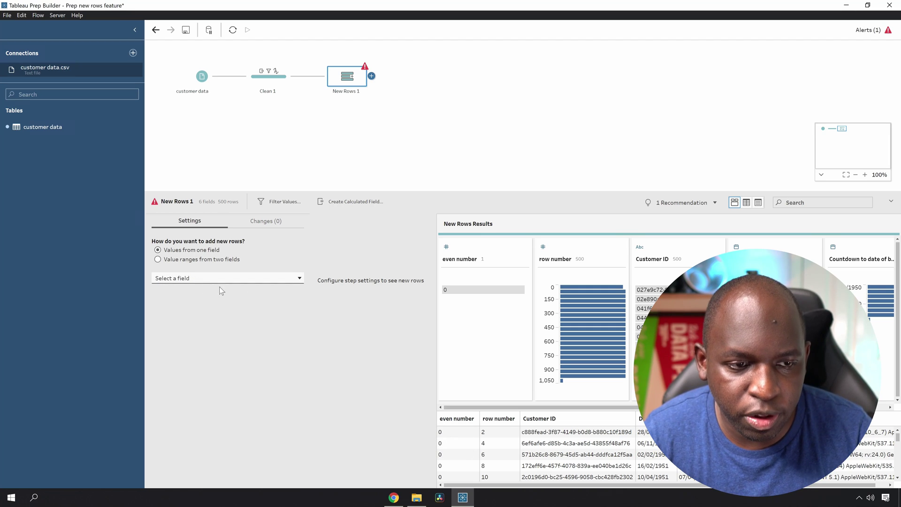
# Try generating new rows from values in the even number field and examine the before and after values.
pyautogui.click(249, 280)
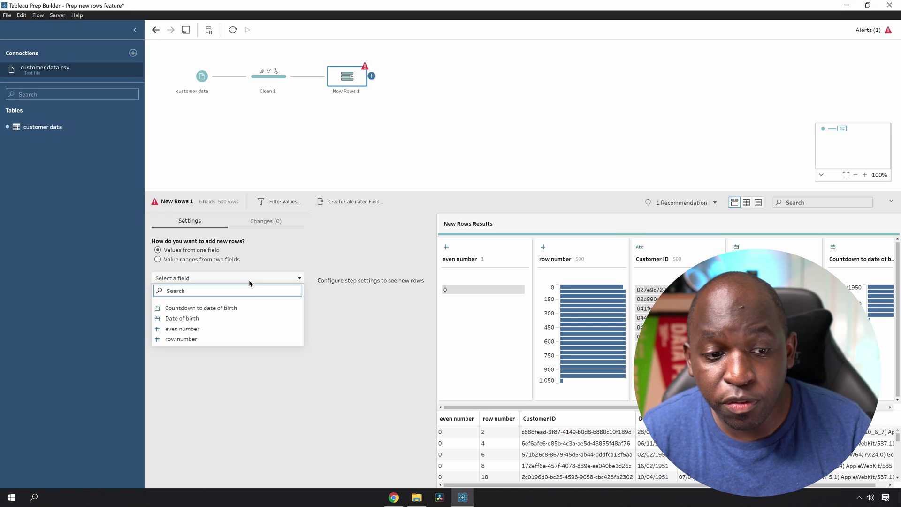
pyautogui.click(205, 328)
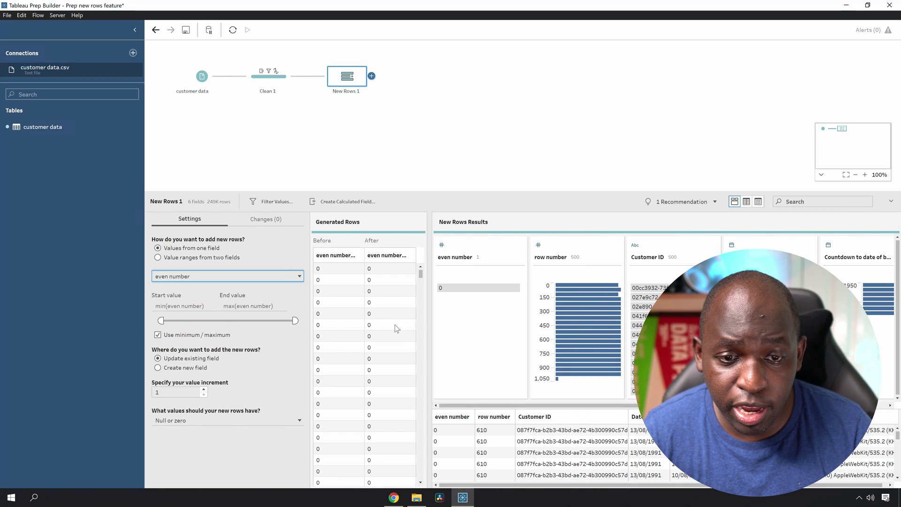
pyautogui.scroll(-1, 394, 327)
pyautogui.scroll(-1, 394, 332)
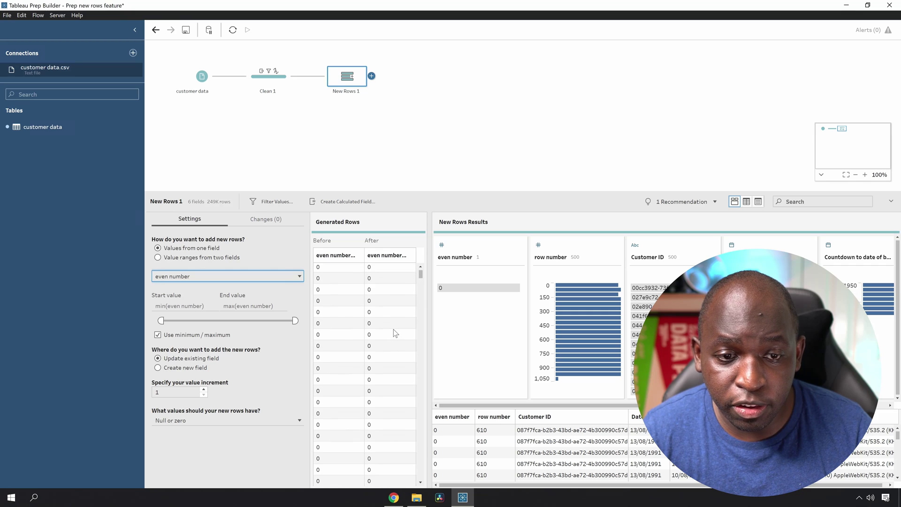
pyautogui.scroll(1, 393, 331)
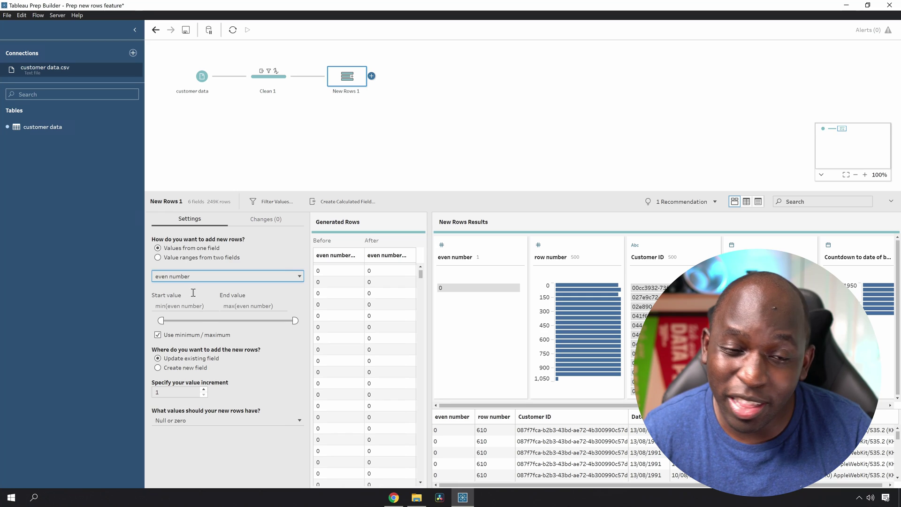
# Set row number as the field from which the new rows are generated.
pyautogui.click(199, 276)
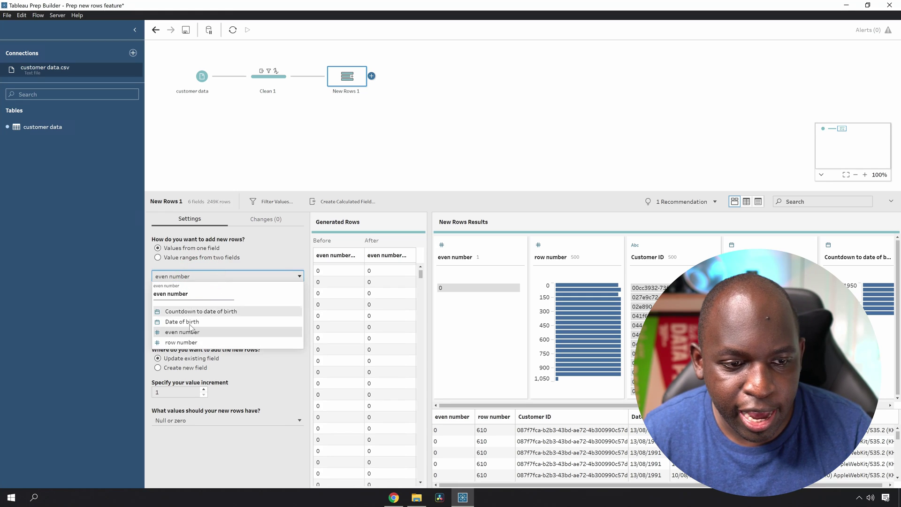
pyautogui.click(181, 342)
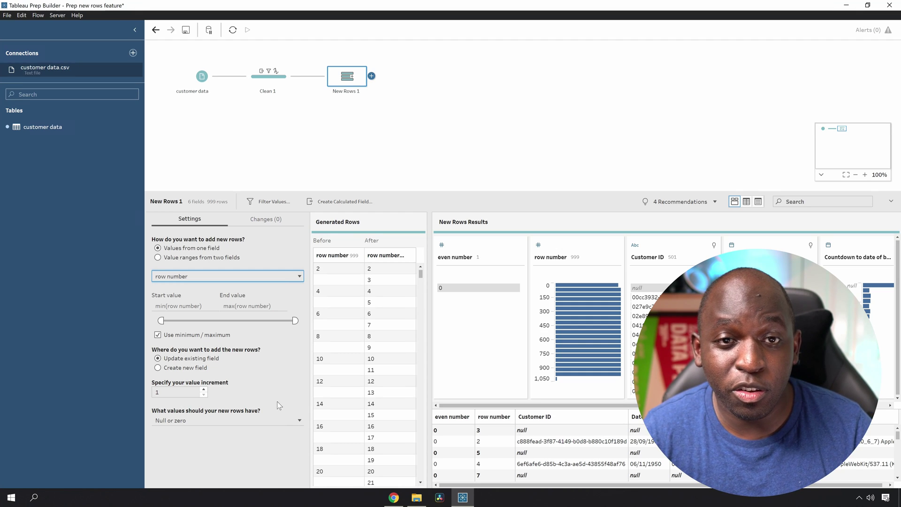
pyautogui.hotkey('ctrl', 'alt', 'g')
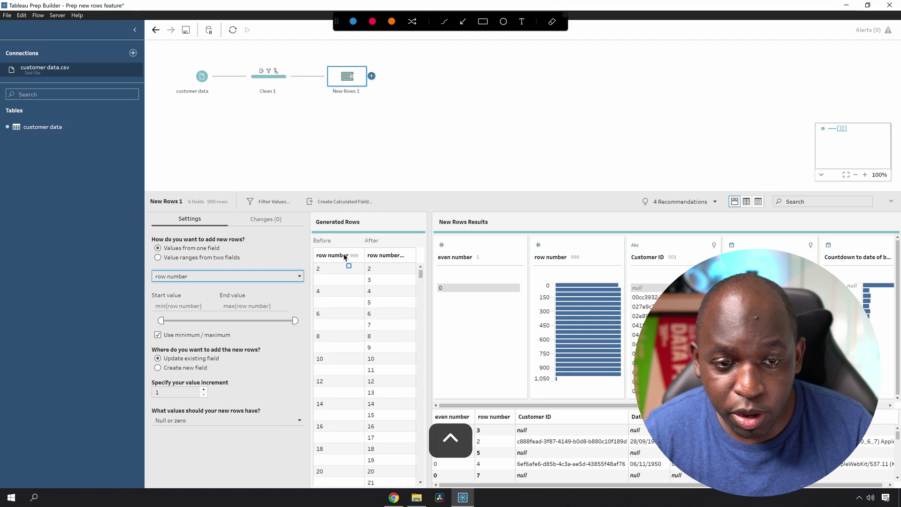
pyautogui.moveTo(308, 242); pyautogui.dragTo(396, 373)
pyautogui.moveTo(425, 431); pyautogui.dragTo(434, 450)
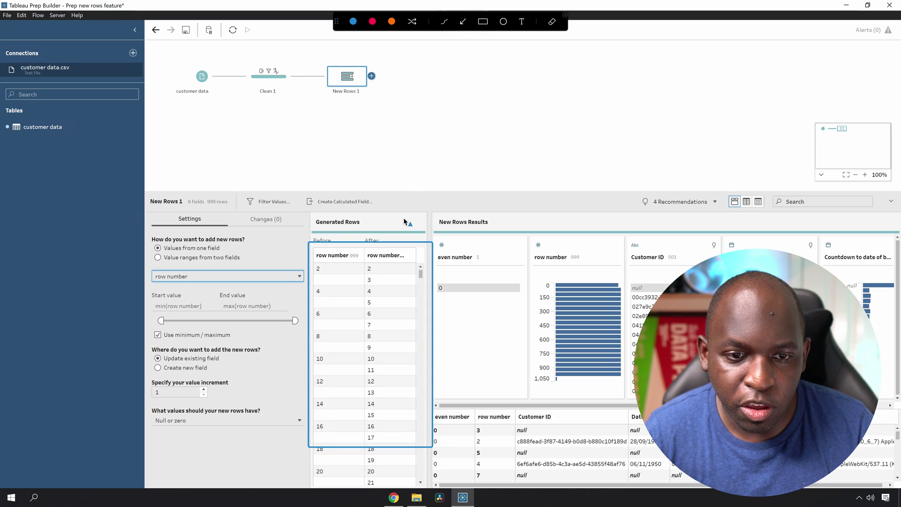
pyautogui.moveTo(387, 262); pyautogui.dragTo(385, 438)
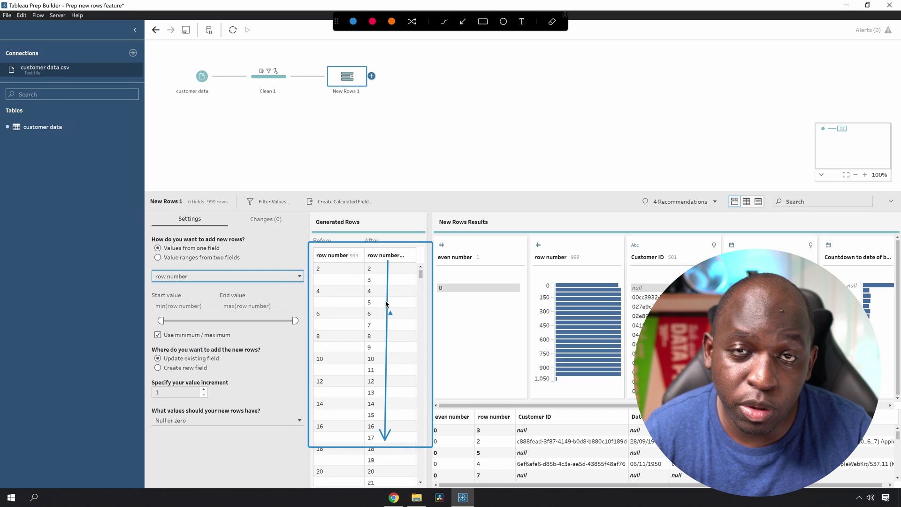
pyautogui.moveTo(262, 315)
pyautogui.mouseDown()
pyautogui.moveTo(166, 359)
pyautogui.moveTo(343, 303)
pyautogui.moveTo(366, 262)
pyautogui.mouseUp()
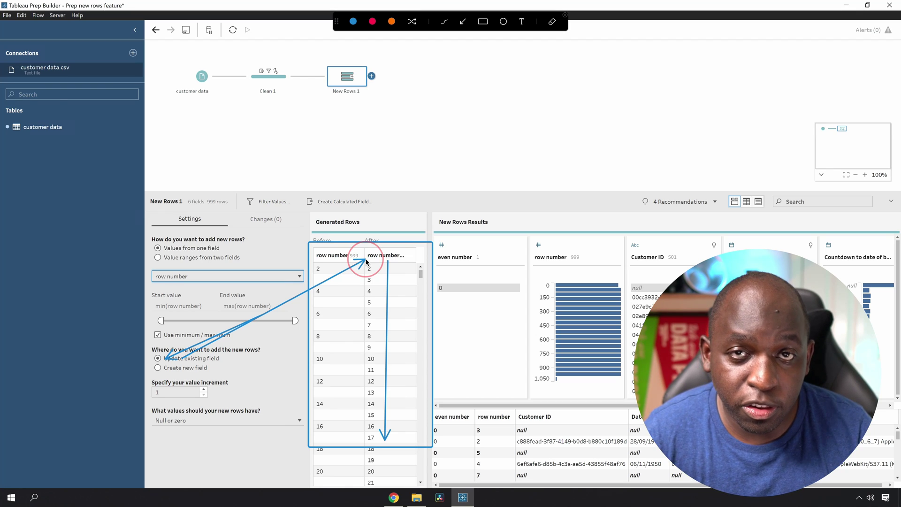
pyautogui.moveTo(380, 282); pyautogui.dragTo(379, 283)
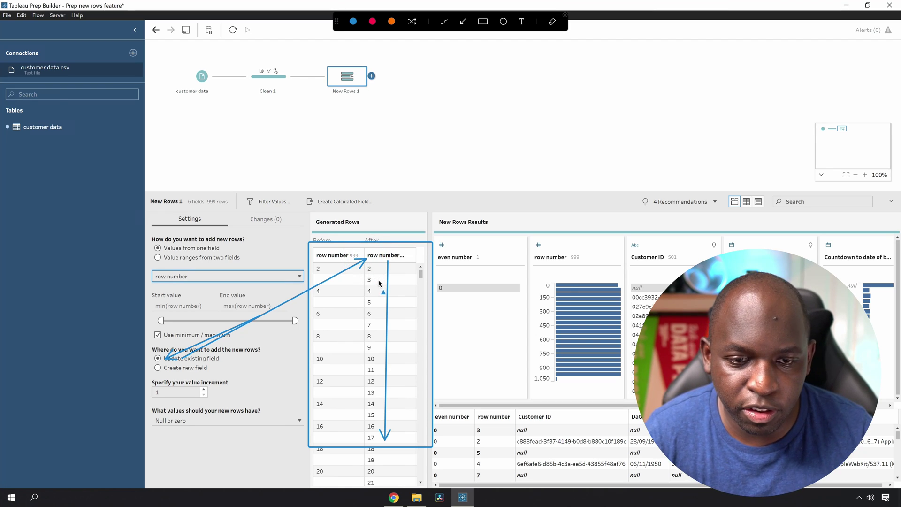
pyautogui.press('Escape')
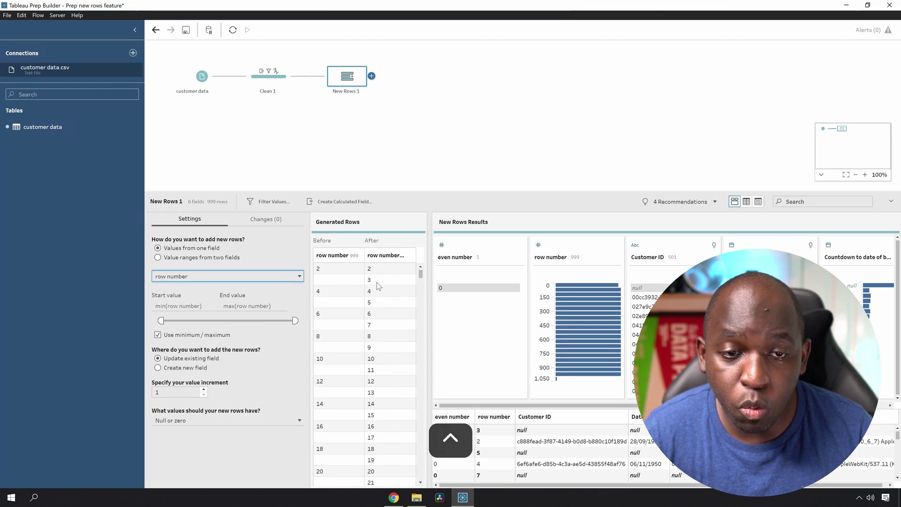
# Set New Rows 1 to add the generated rows in a newly created field instead of updating the existing one.
pyautogui.click(158, 367)
pyautogui.press('ctrl')
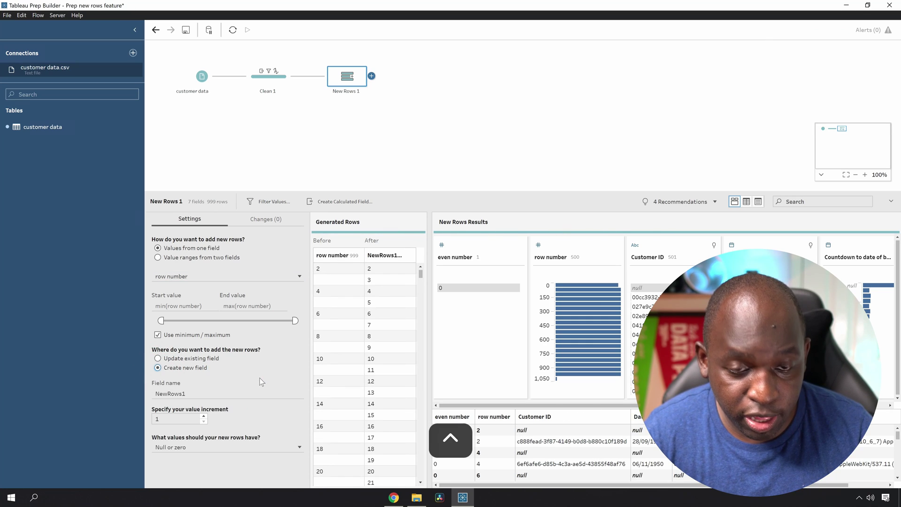
pyautogui.moveTo(389, 214); pyautogui.dragTo(399, 250)
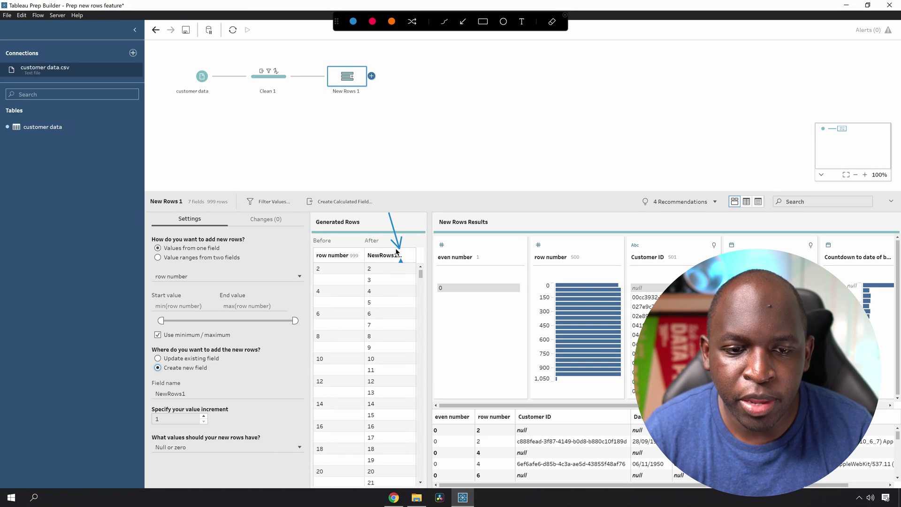
pyautogui.moveTo(387, 278); pyautogui.dragTo(389, 461)
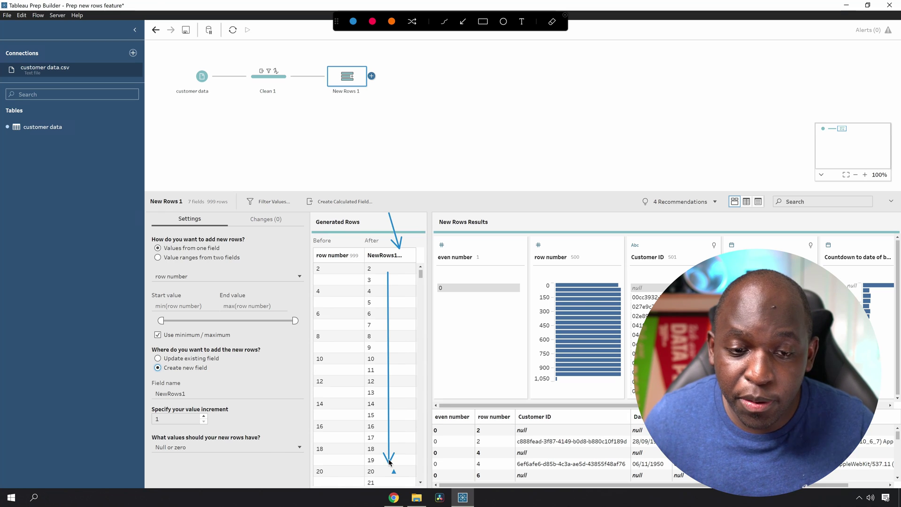
pyautogui.press('Escape')
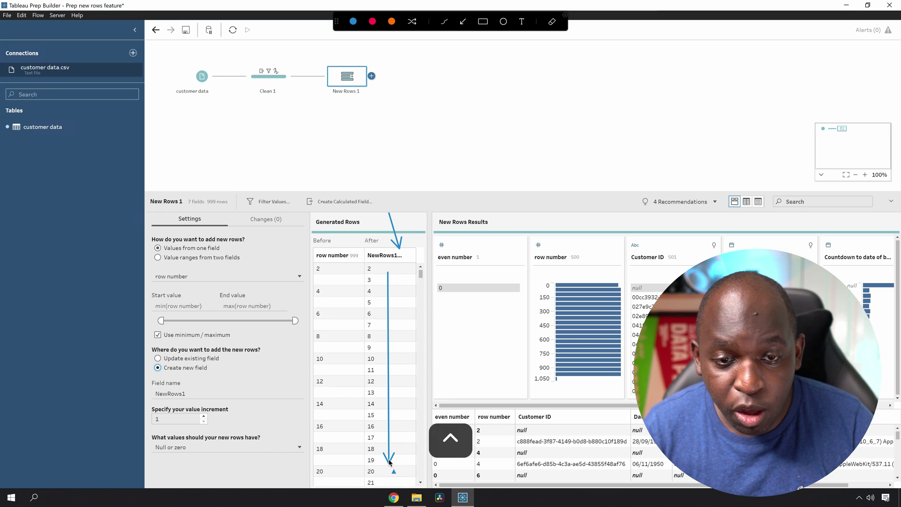
# Show the new rows results as a data grid and examine the generated rows.
pyautogui.click(746, 201)
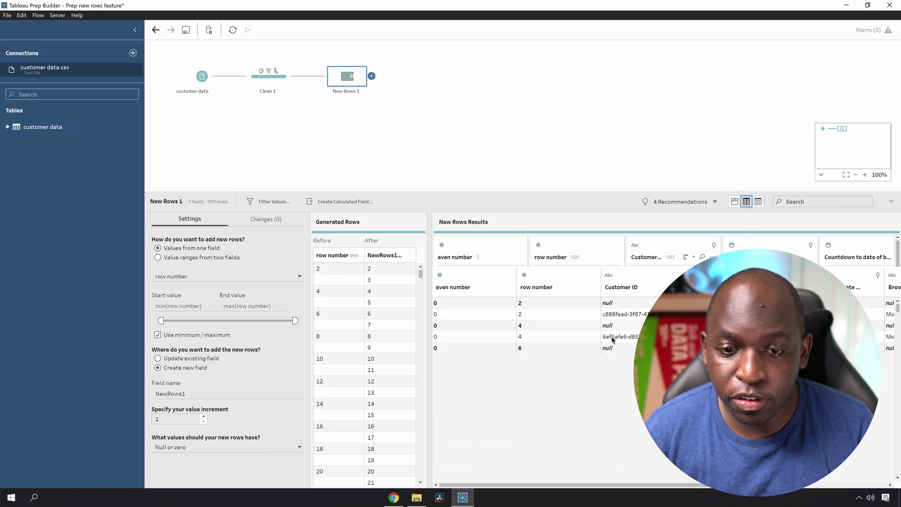
pyautogui.scroll(1, 515, 379)
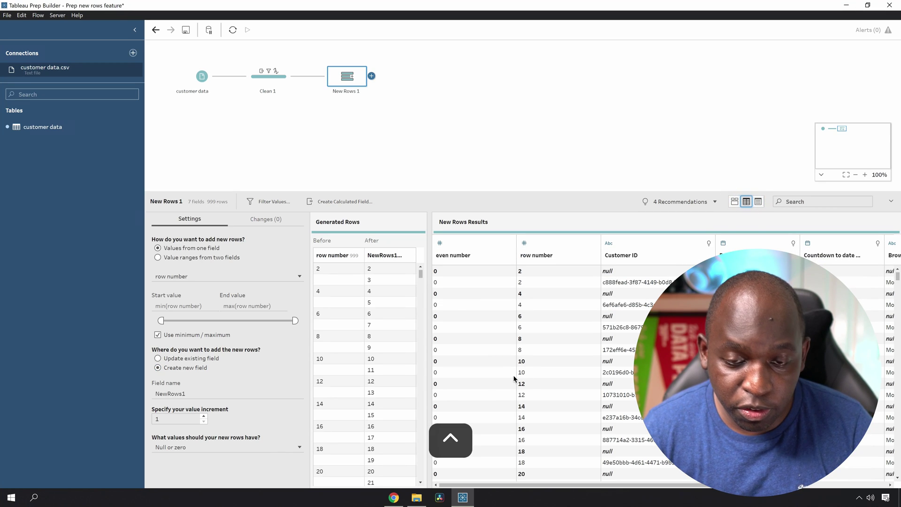
# Examine the Customer ID values in the generated rows and the setting that decides which values new rows have.
pyautogui.hotkey('ctrl', 'shift', 'a')
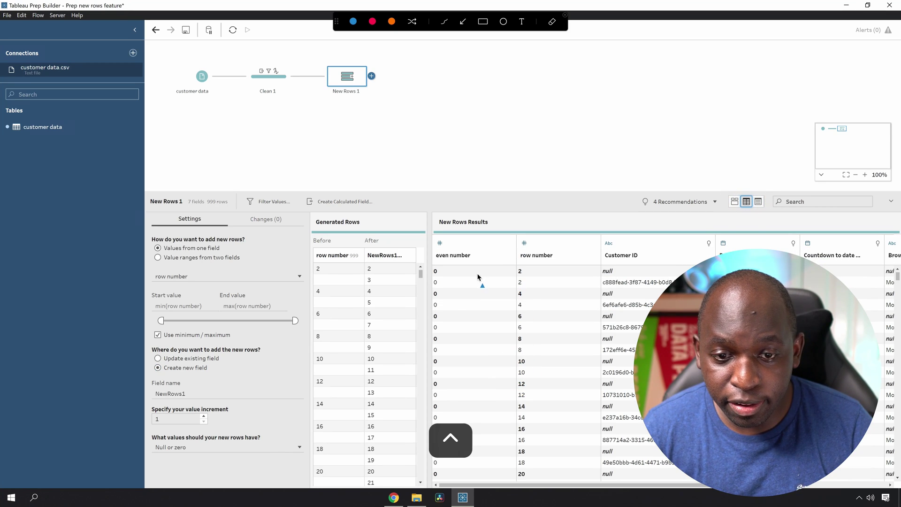
pyautogui.click(446, 284)
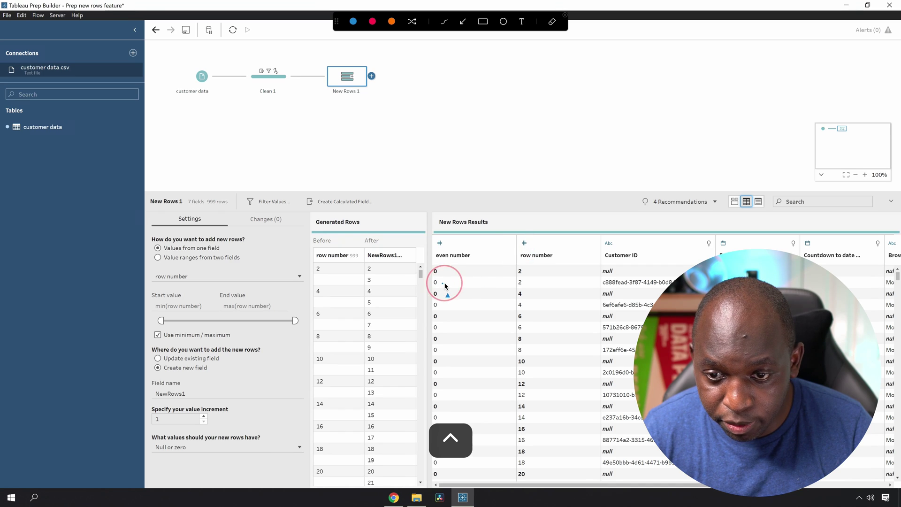
pyautogui.moveTo(446, 284)
pyautogui.mouseDown()
pyautogui.moveTo(516, 272)
pyautogui.moveTo(608, 273)
pyautogui.mouseUp()
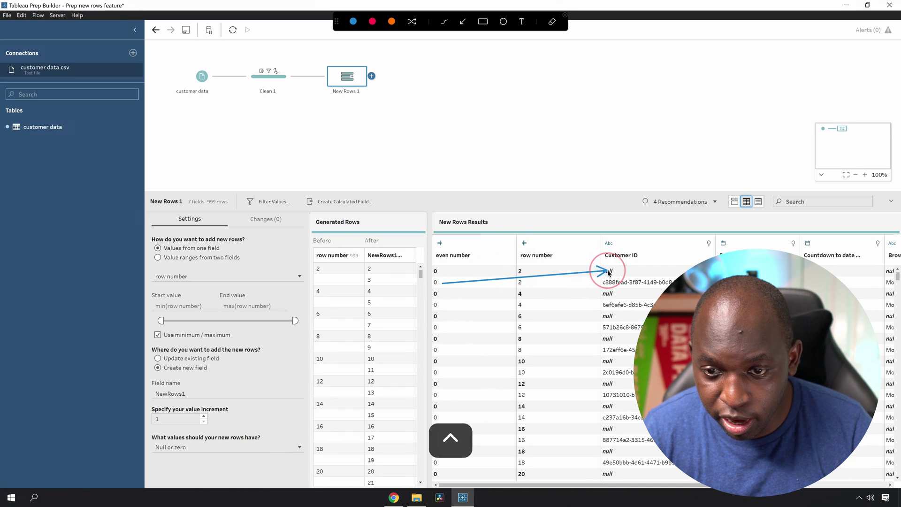
pyautogui.moveTo(479, 296); pyautogui.dragTo(591, 293)
pyautogui.moveTo(486, 315); pyautogui.dragTo(609, 315)
pyautogui.moveTo(497, 340); pyautogui.dragTo(610, 342)
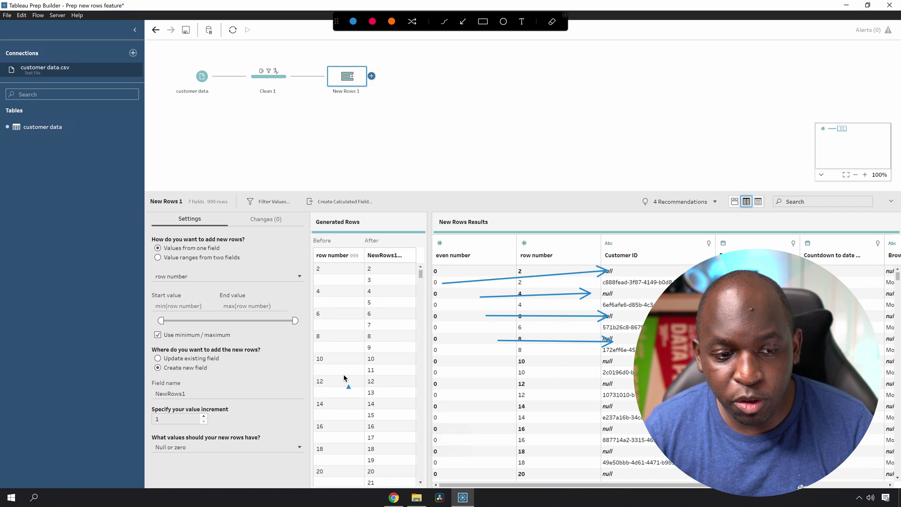
pyautogui.moveTo(287, 390); pyautogui.dragTo(252, 437)
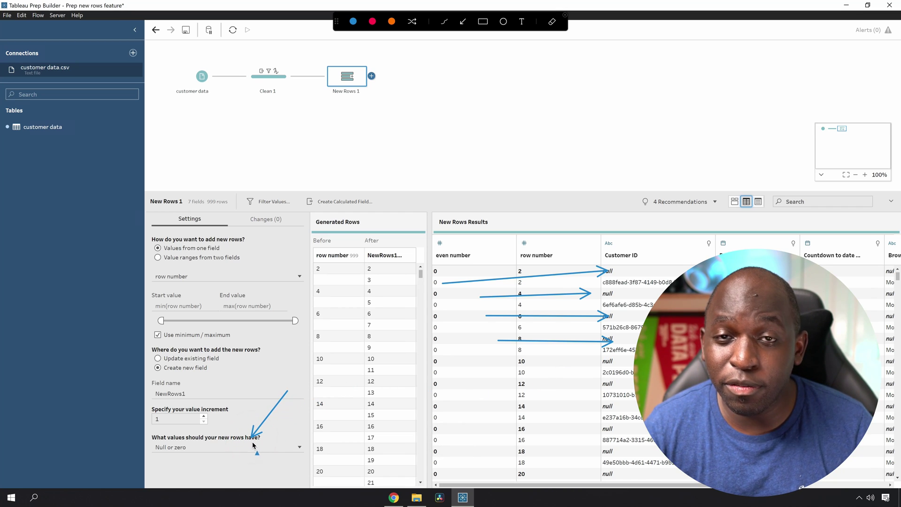
pyautogui.press('Escape')
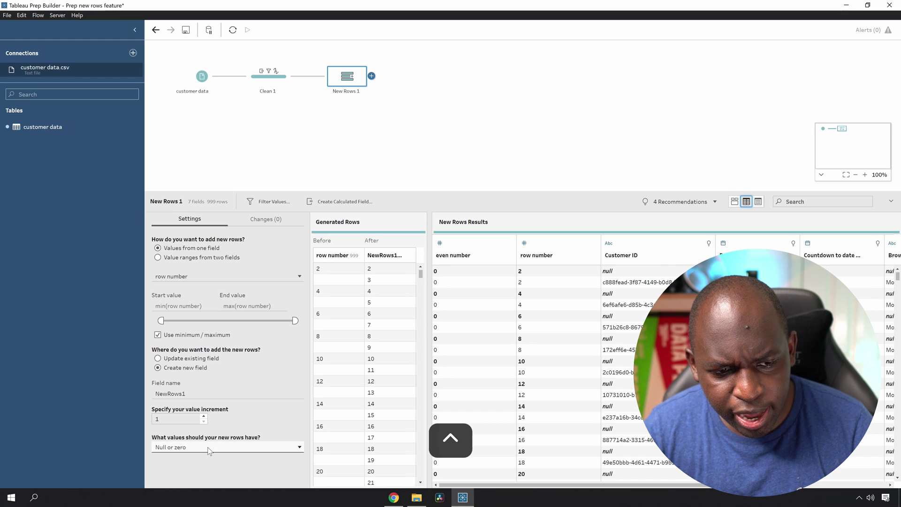
# Try filling the new rows with values copied from the previous row and compare the Customer ID values.
pyautogui.click(210, 448)
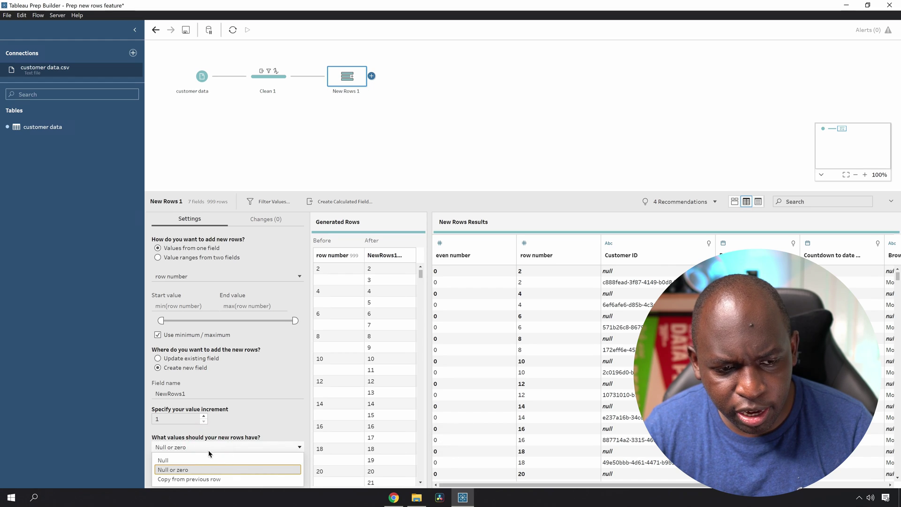
pyautogui.click(209, 481)
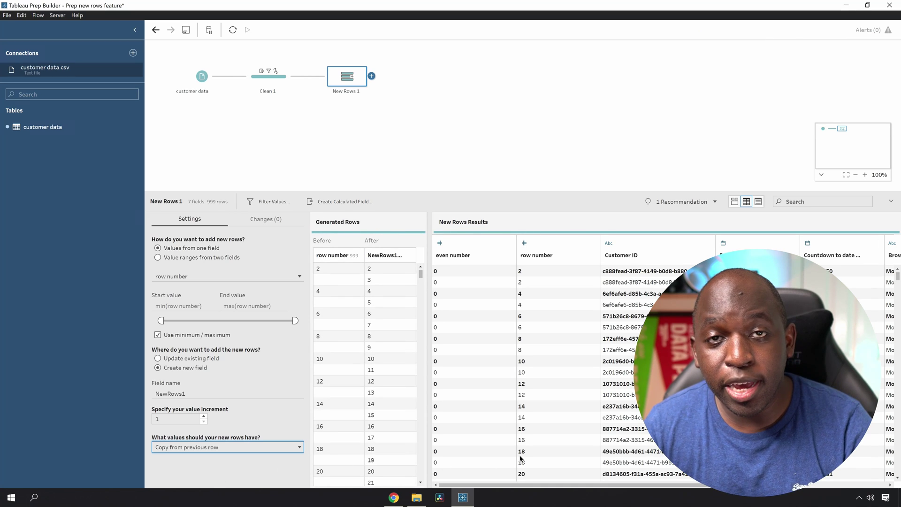
pyautogui.hotkey('ctrl', 'shift', 'd')
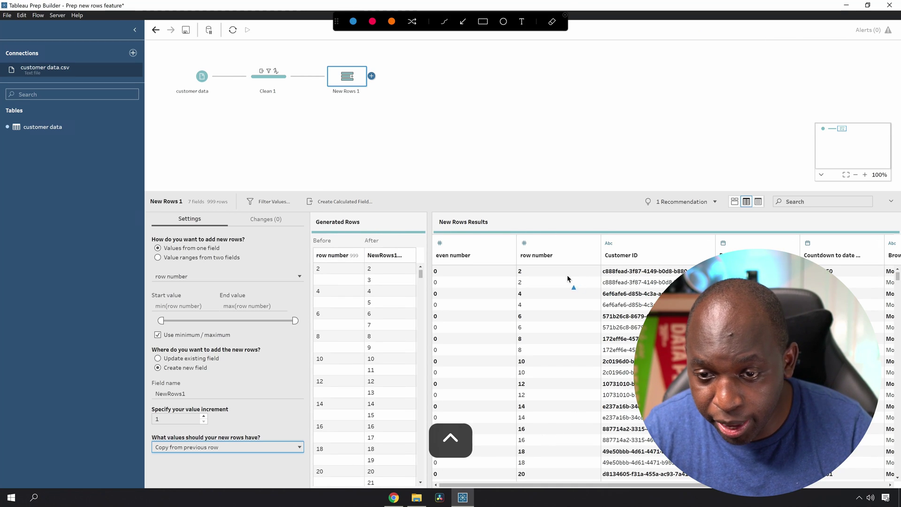
pyautogui.moveTo(538, 272); pyautogui.dragTo(606, 282)
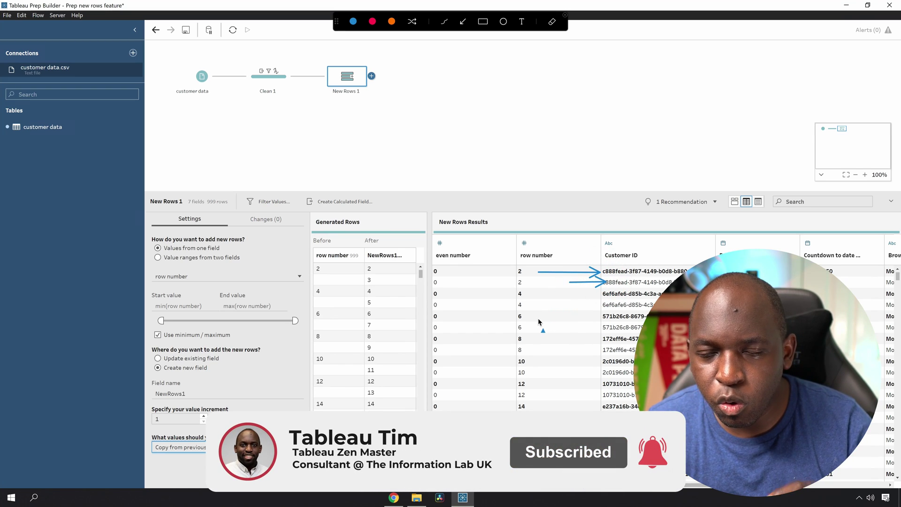
pyautogui.press('Escape')
# Set the new rows' values to Null and examine the NewRows1 field in the results.
pyautogui.click(202, 447)
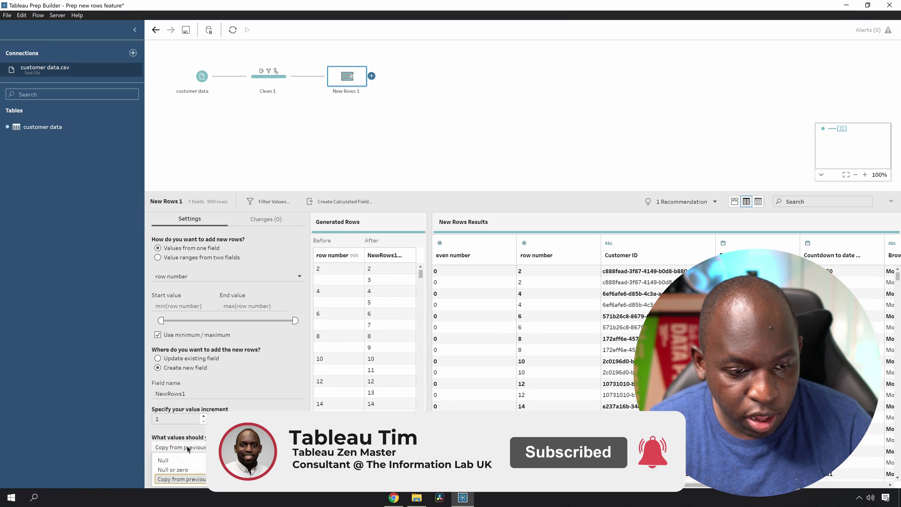
pyautogui.click(163, 461)
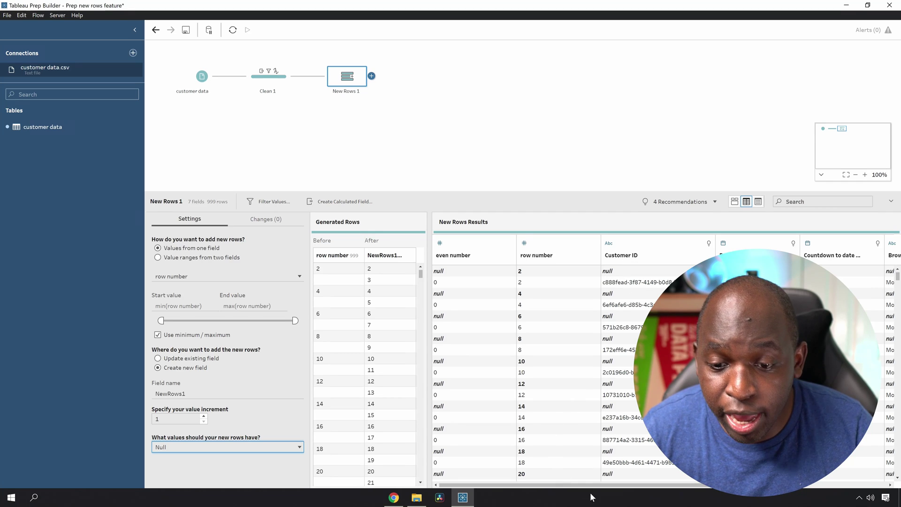
pyautogui.moveTo(599, 484); pyautogui.dragTo(748, 484)
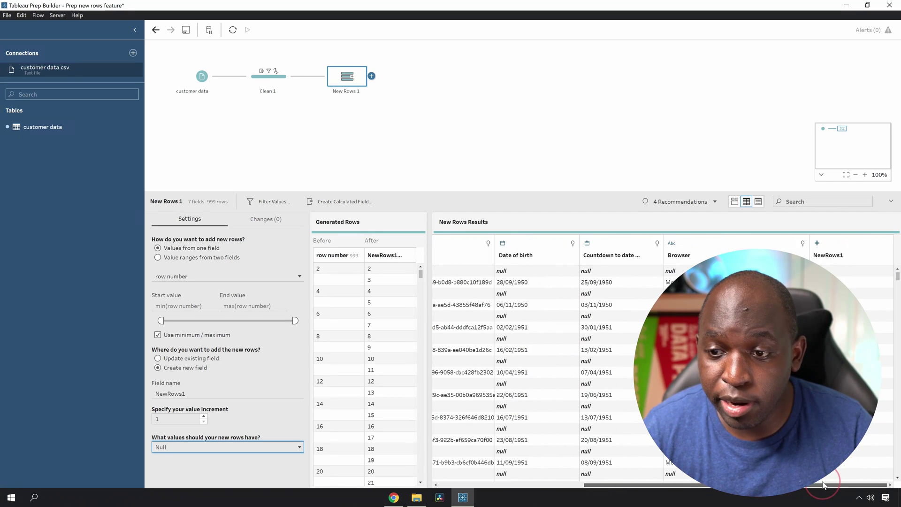
pyautogui.press('ctrl')
pyautogui.moveTo(857, 247); pyautogui.dragTo(855, 298)
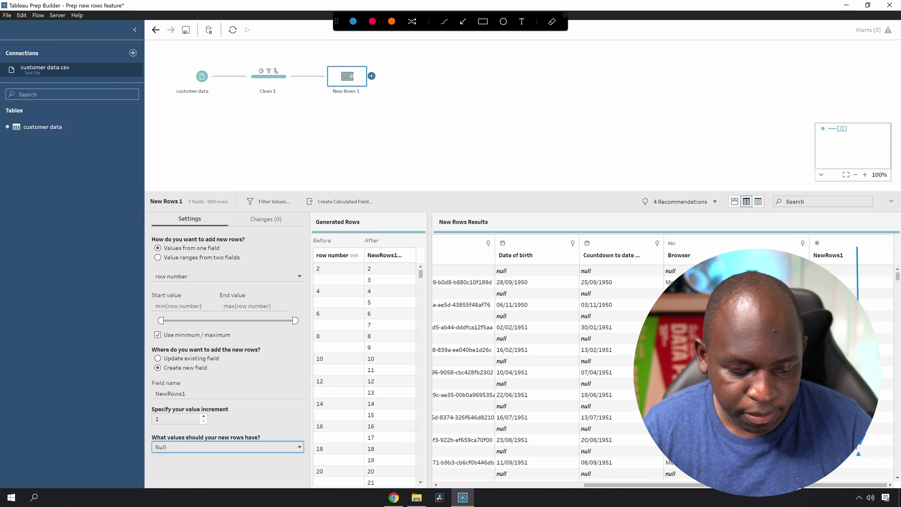
pyautogui.press('ctrl')
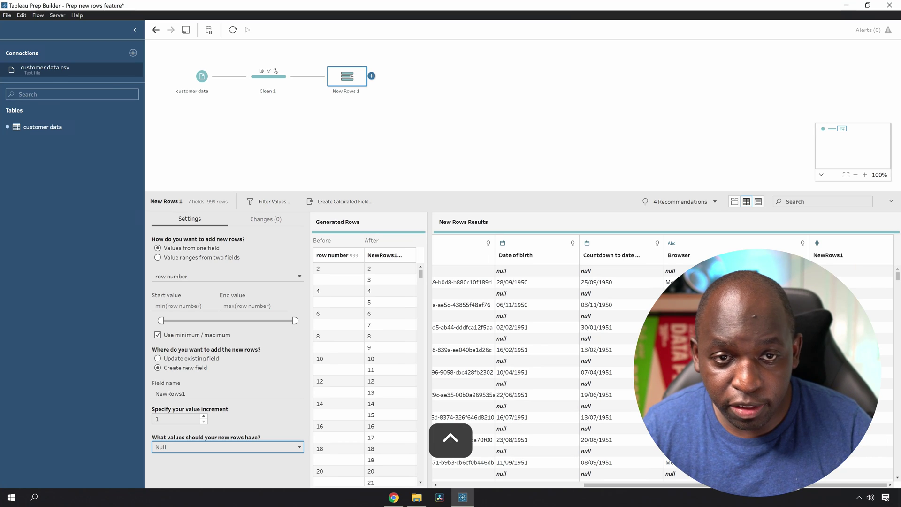
# Rename the New Rows 1 step as "sequence".
pyautogui.doubleClick(352, 92)
pyautogui.write('sequence')
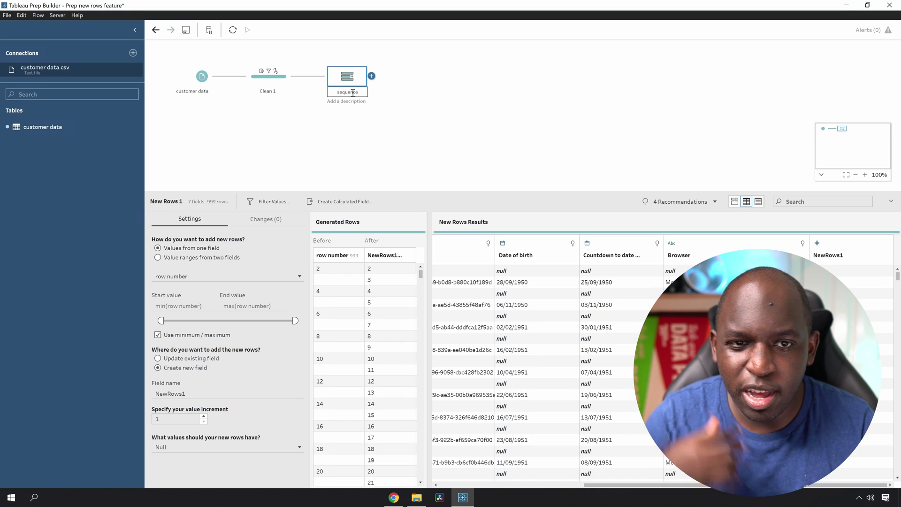
pyautogui.click(364, 137)
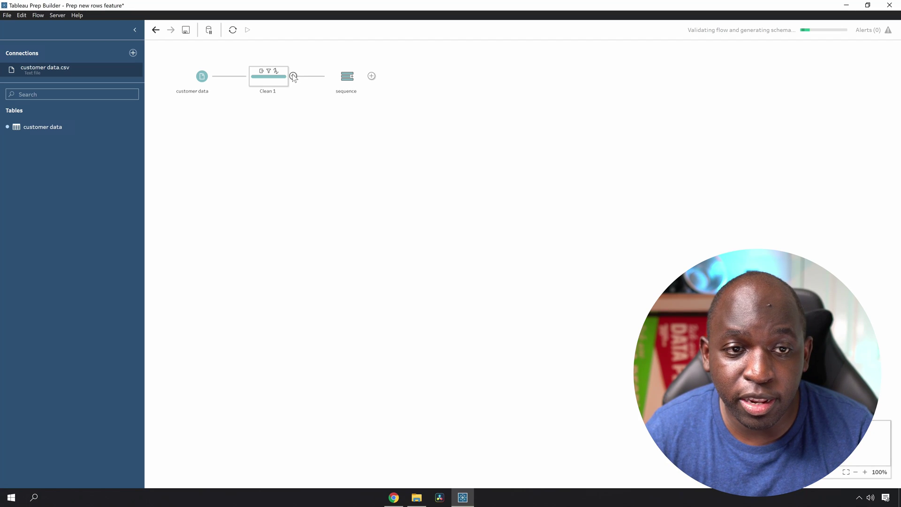
# Add a second New Rows step branching from Clean 1 and name it "dates".
pyautogui.click(292, 76)
pyautogui.click(315, 107)
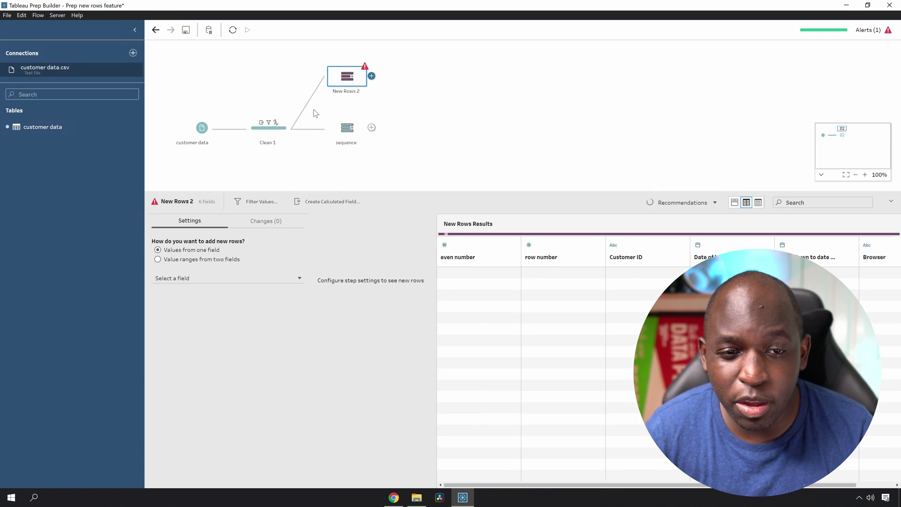
pyautogui.doubleClick(350, 90)
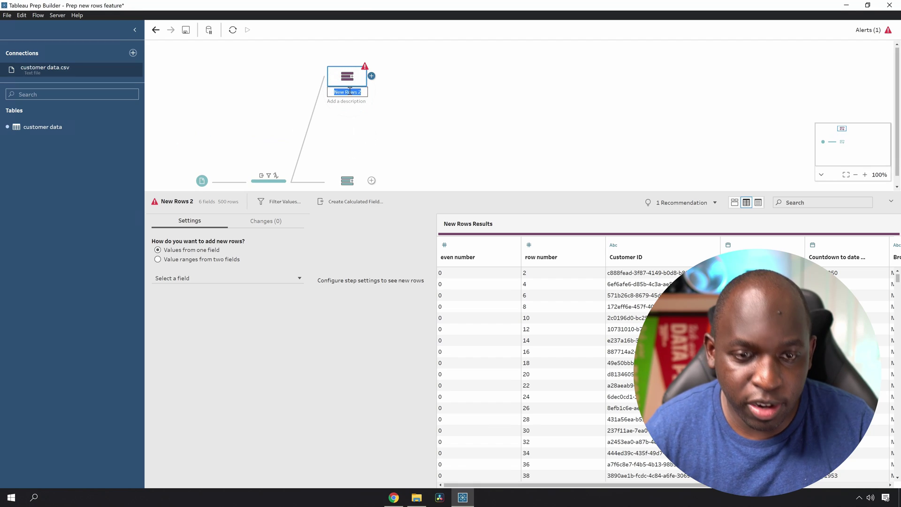
pyautogui.press('BackSpace')
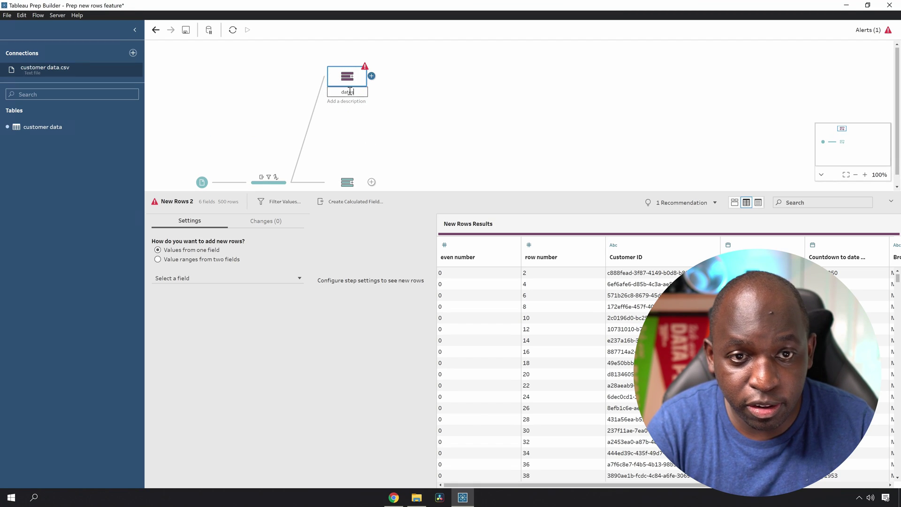
pyautogui.write('dates')
pyautogui.press('Return')
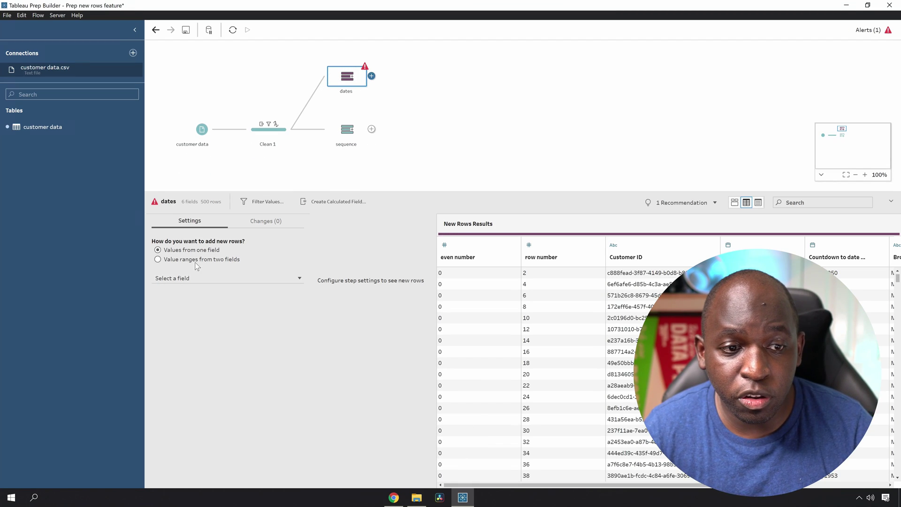
# Set Date of birth as the field from which the dates step generates new rows.
pyautogui.click(226, 278)
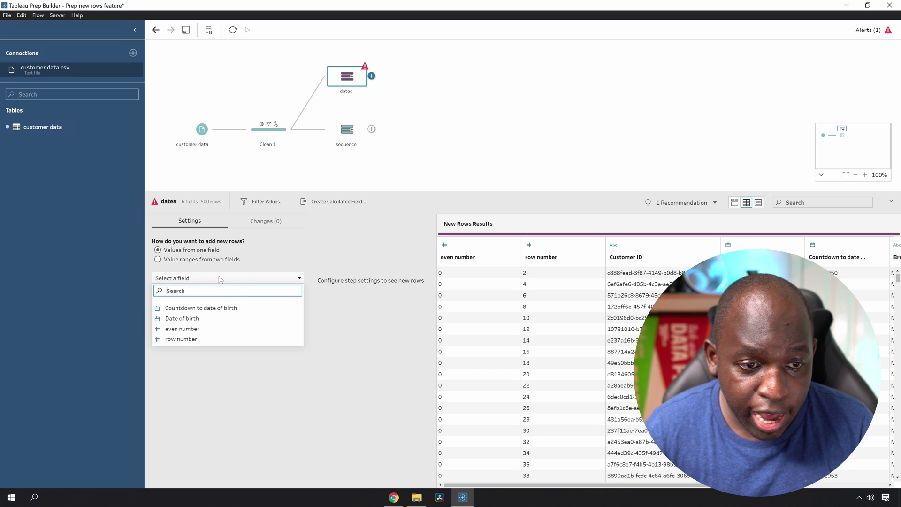
pyautogui.click(203, 319)
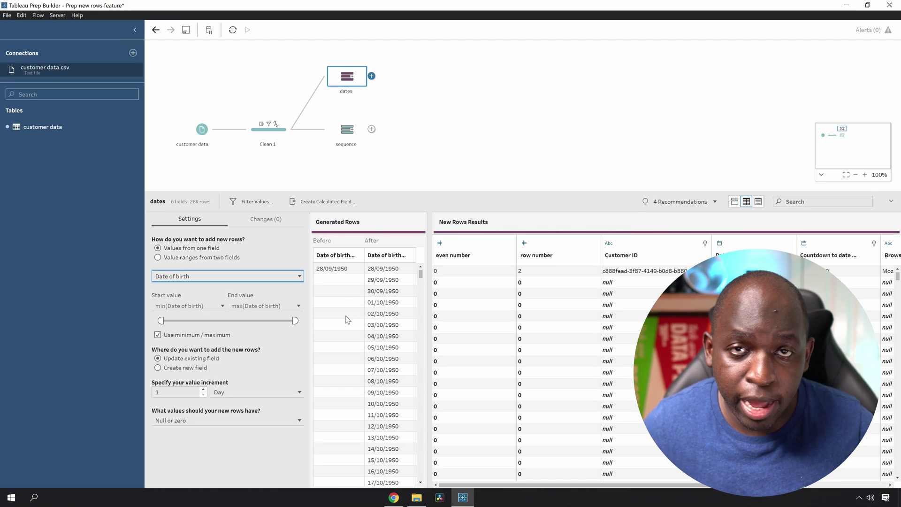
# Examine the dates step's start and end values, its before and after columns, the update existing field option and the value increment.
pyautogui.hotkey('ctrl', 'shift', 'd')
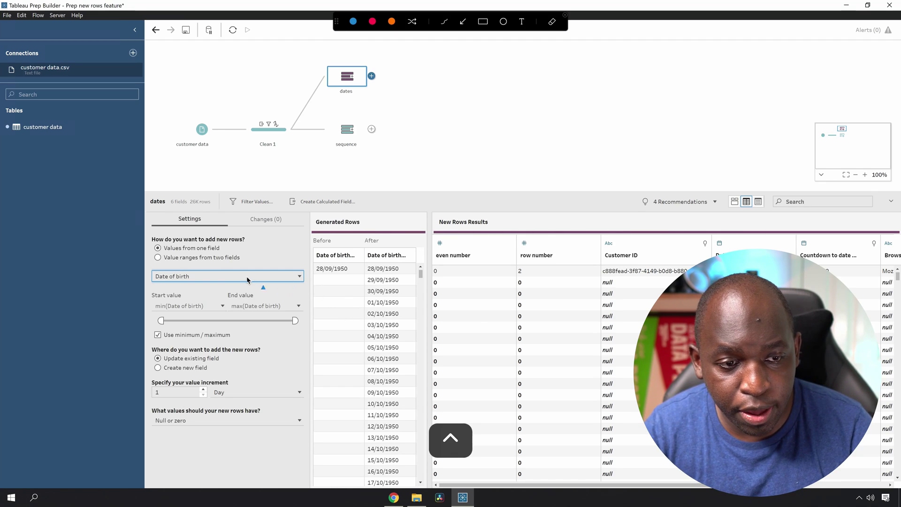
pyautogui.moveTo(207, 277)
pyautogui.mouseDown()
pyautogui.moveTo(187, 295)
pyautogui.moveTo(221, 282)
pyautogui.moveTo(238, 296)
pyautogui.mouseUp()
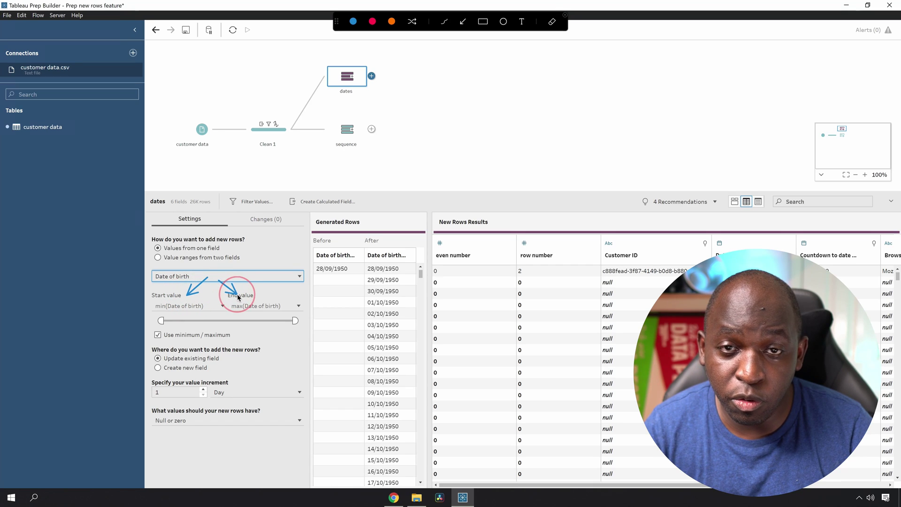
pyautogui.click(239, 300)
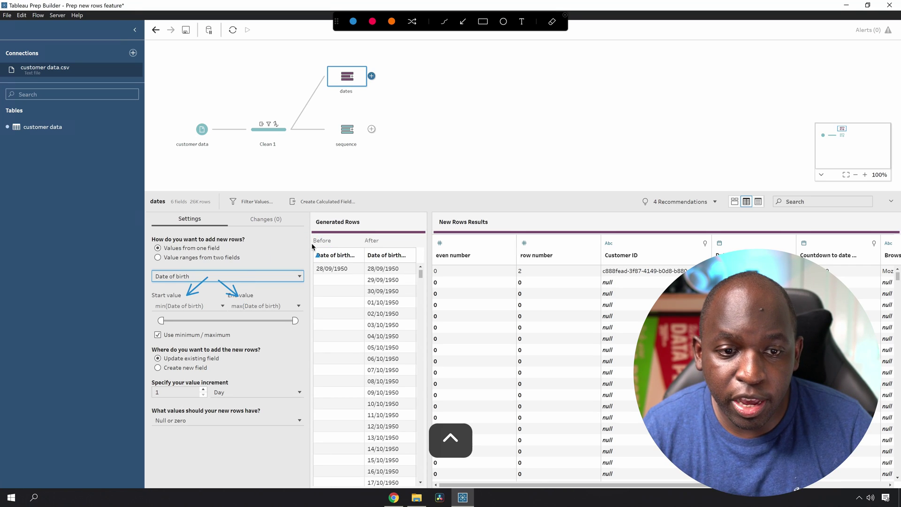
pyautogui.moveTo(344, 199); pyautogui.dragTo(338, 224)
pyautogui.moveTo(384, 191); pyautogui.dragTo(391, 226)
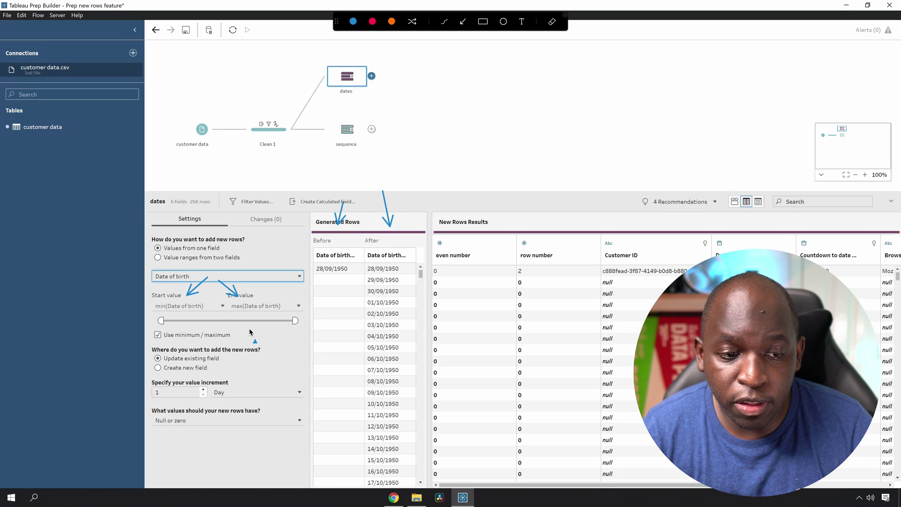
pyautogui.moveTo(248, 330)
pyautogui.mouseDown()
pyautogui.moveTo(212, 356)
pyautogui.moveTo(378, 254)
pyautogui.moveTo(371, 261)
pyautogui.mouseUp()
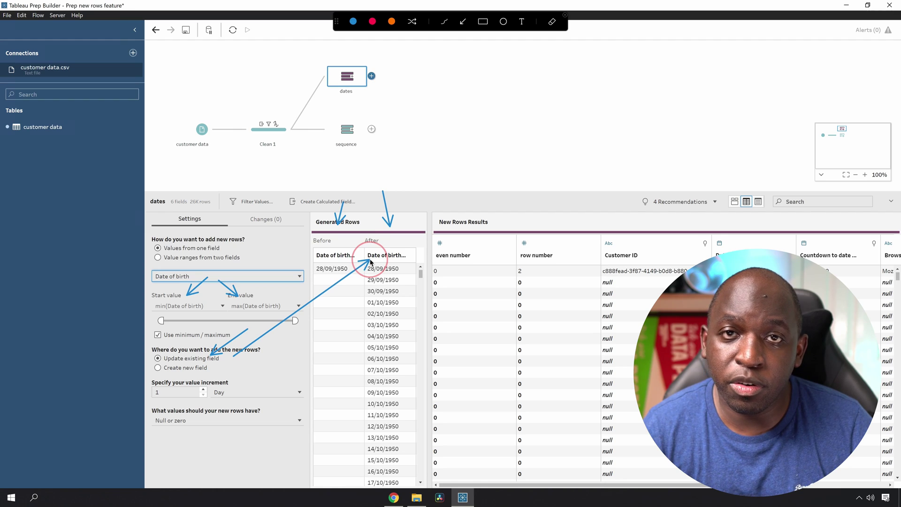
pyautogui.press('Escape')
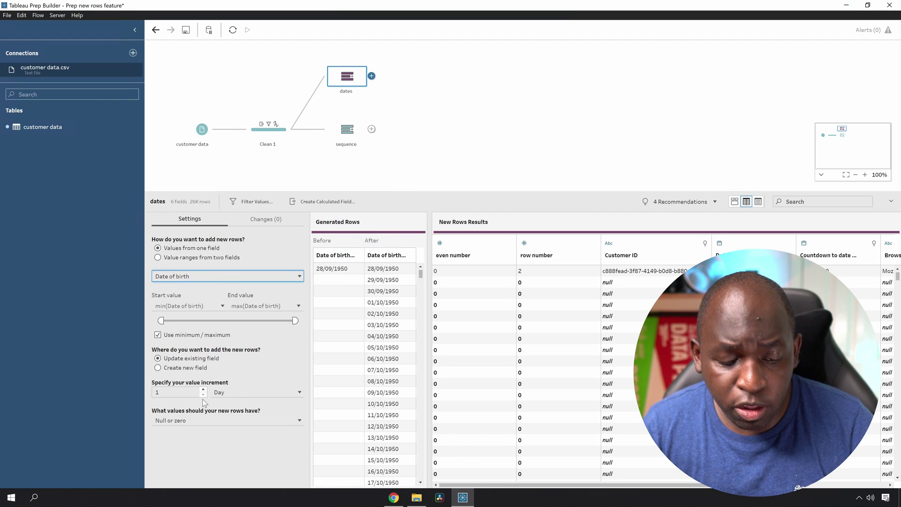
pyautogui.hotkey('ctrl', 'shift', 'a')
pyautogui.moveTo(232, 361); pyautogui.dragTo(205, 383)
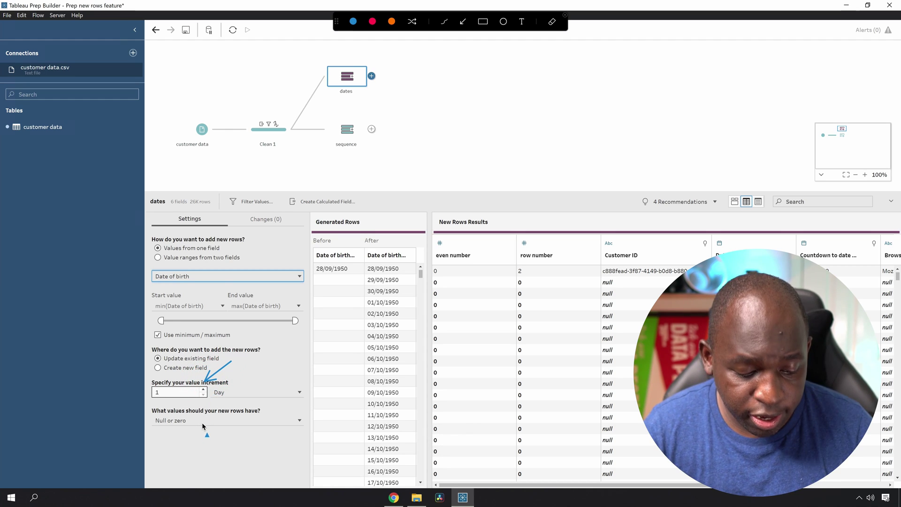
pyautogui.hotkey('ctrl', 'shift', 'a')
# Try Week and Month as the dates step's value increment, examine the generated dates, and restore the increment to Day.
pyautogui.click(246, 391)
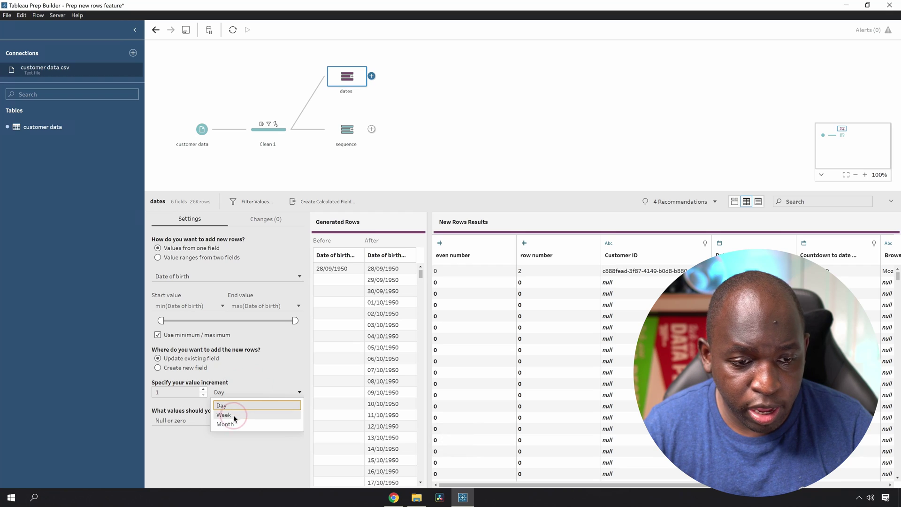
pyautogui.click(232, 415)
pyautogui.click(248, 393)
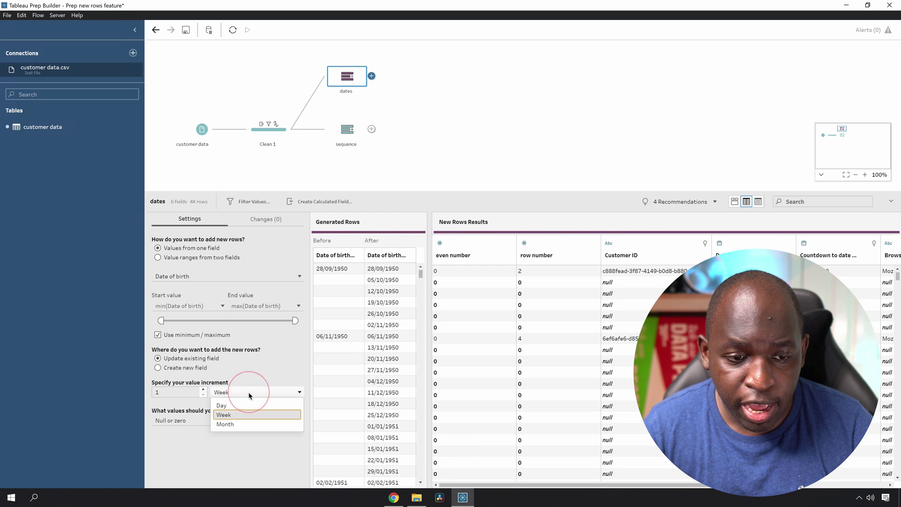
pyautogui.click(236, 425)
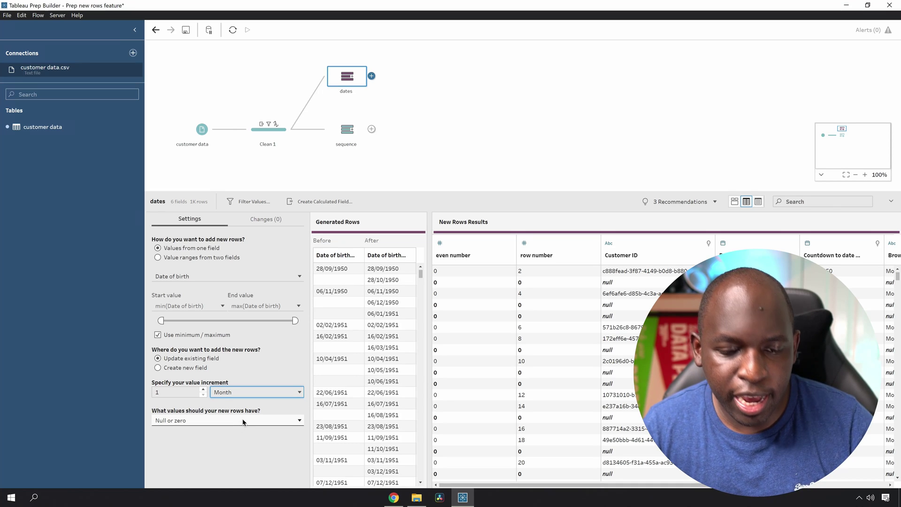
pyautogui.hotkey('ctrl', 'shift', '1')
pyautogui.moveTo(393, 216); pyautogui.dragTo(393, 259)
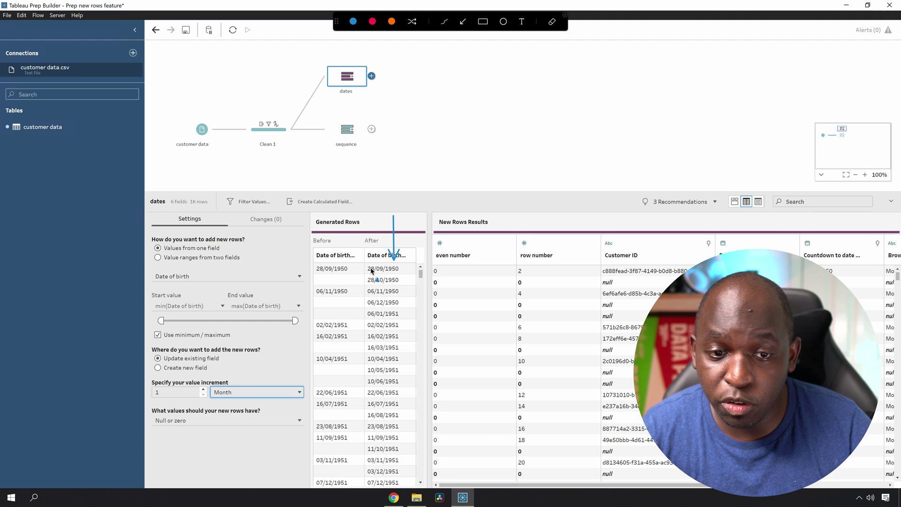
pyautogui.moveTo(391, 254); pyautogui.dragTo(373, 264)
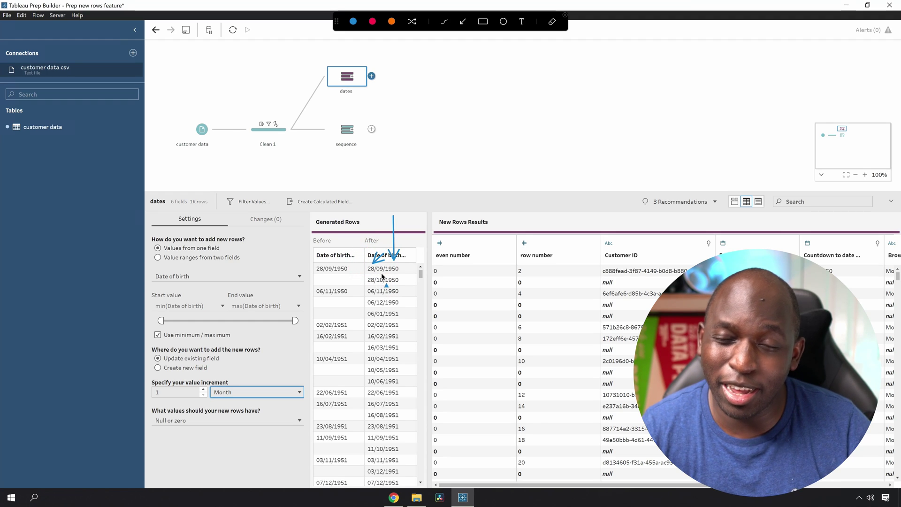
pyautogui.hotkey('ctrl', 'shift', 'h')
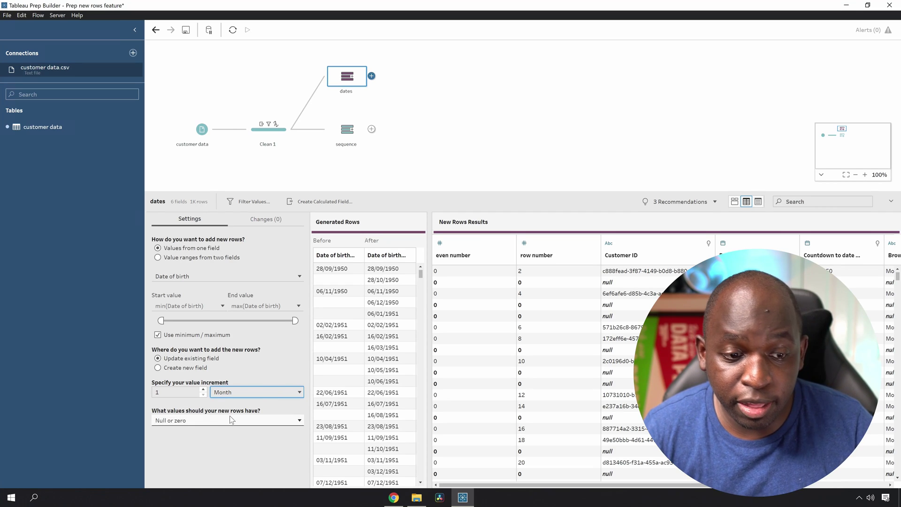
pyautogui.click(236, 393)
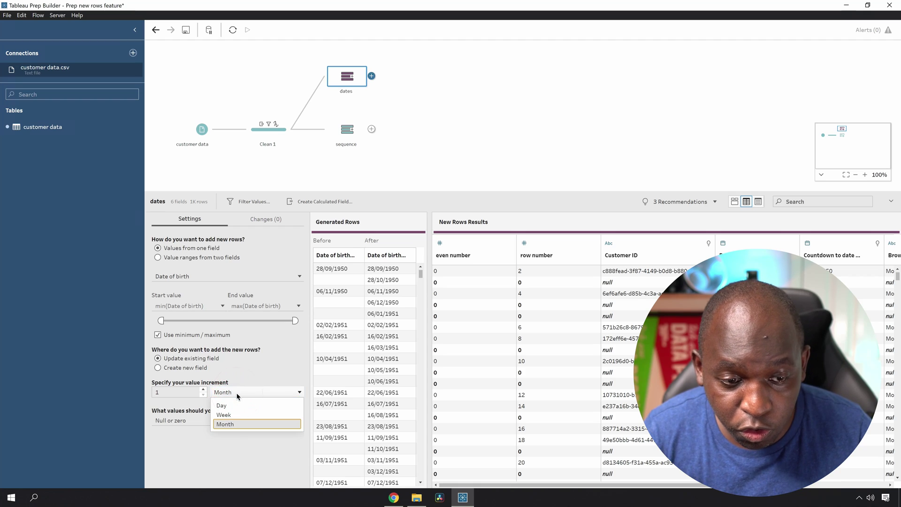
pyautogui.click(231, 407)
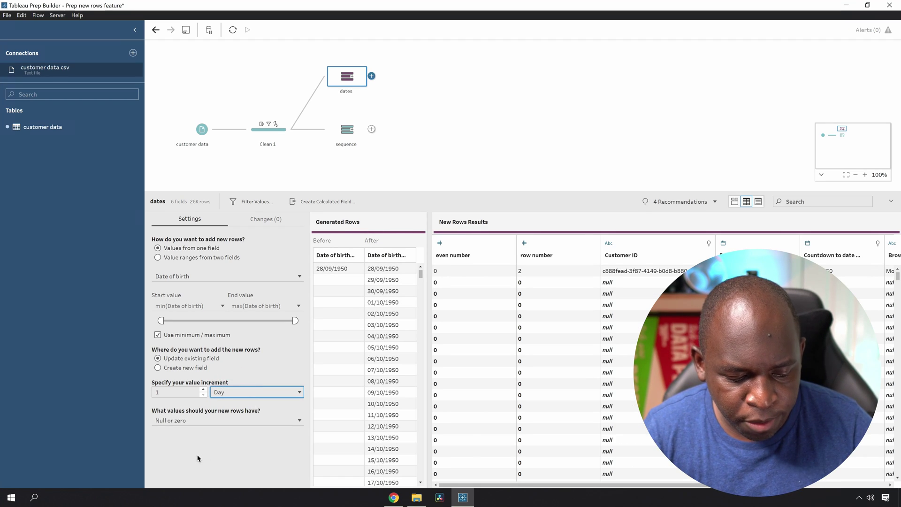
# Review the dates step's start and end values and turn off Use minimum / maximum.
pyautogui.hotkey('ctrl', 'shift', 'd')
pyautogui.moveTo(209, 281); pyautogui.dragTo(191, 297)
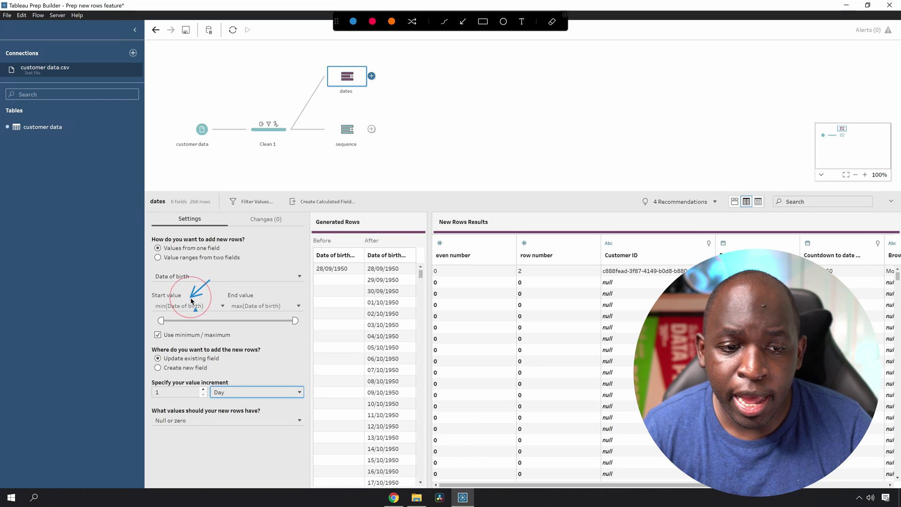
pyautogui.moveTo(236, 278); pyautogui.dragTo(252, 298)
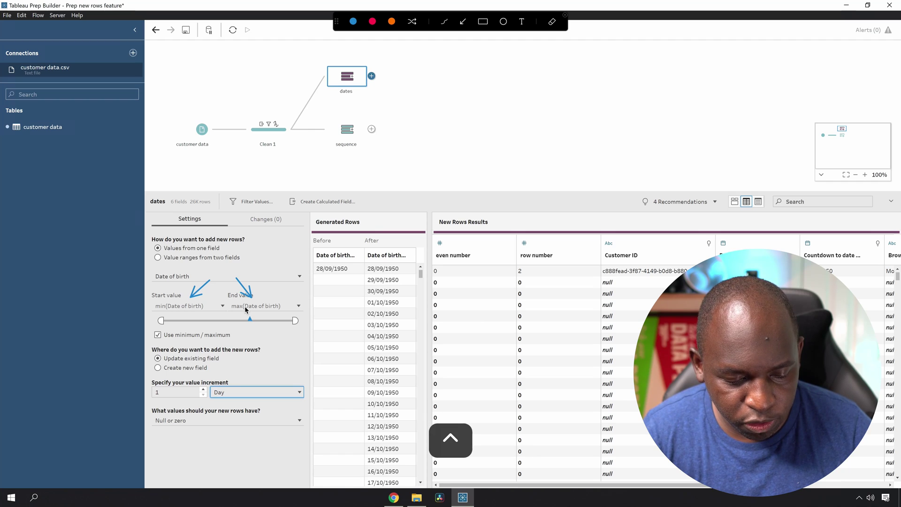
pyautogui.press('Escape')
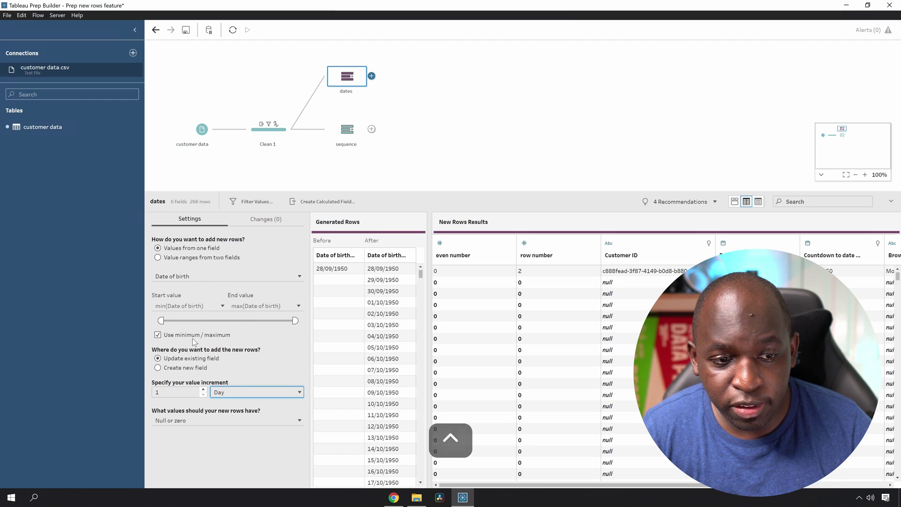
pyautogui.click(158, 335)
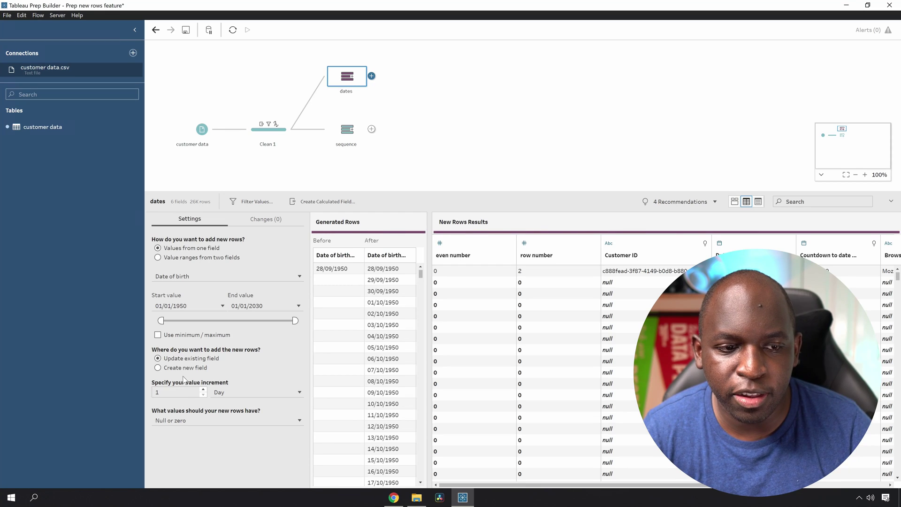
# Set the dates step's start value to 28/10/1950.
pyautogui.click(211, 306)
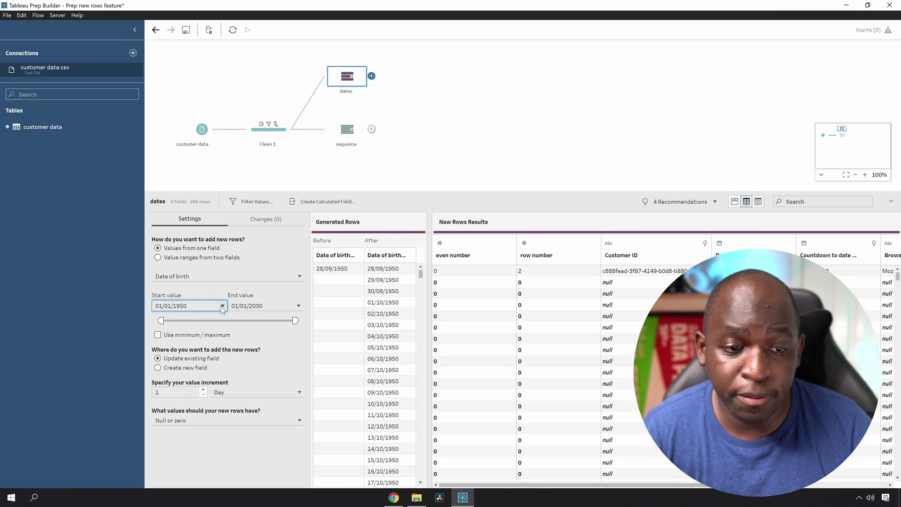
pyautogui.click(222, 306)
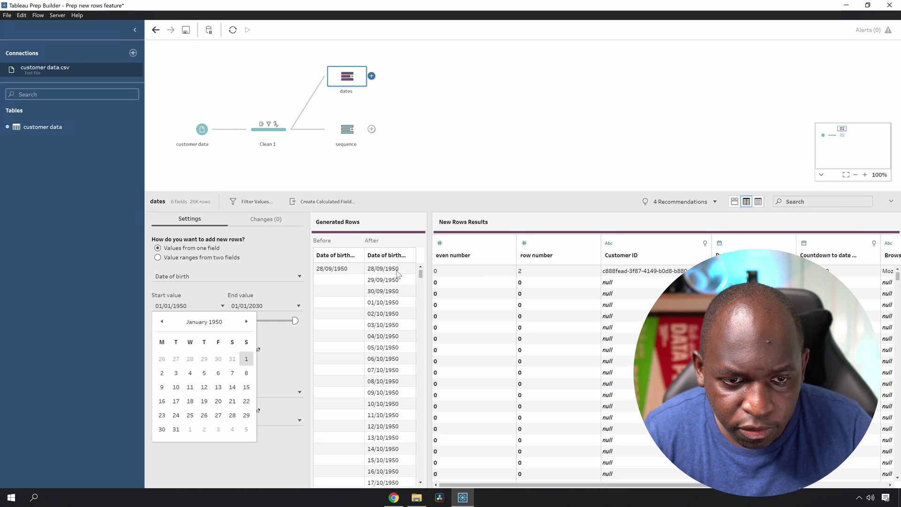
pyautogui.click(160, 305)
pyautogui.moveTo(158, 306); pyautogui.dragTo(151, 308)
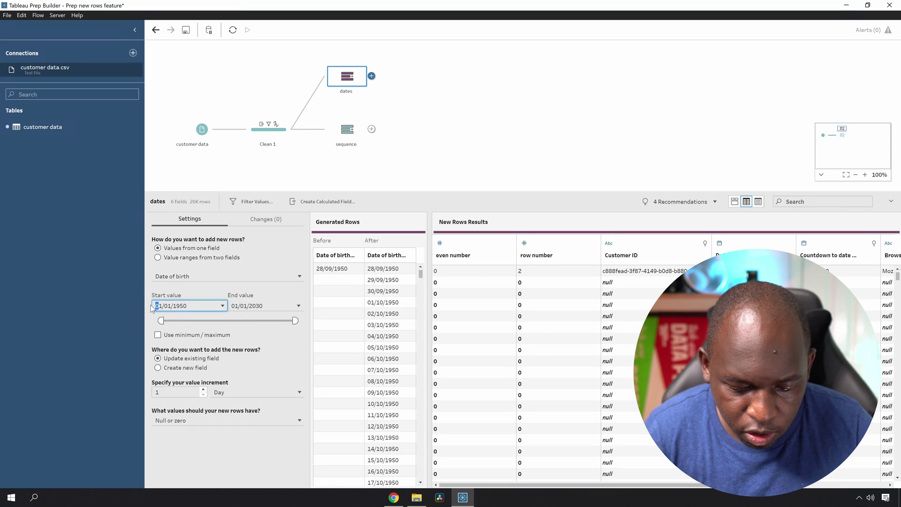
pyautogui.press('Right')
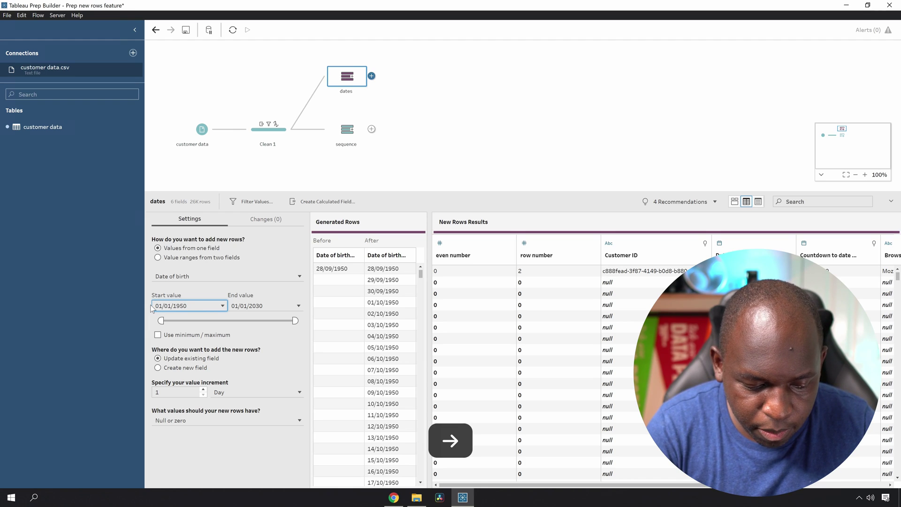
pyautogui.press('BackSpace')
pyautogui.press('Delete')
pyautogui.write('28')
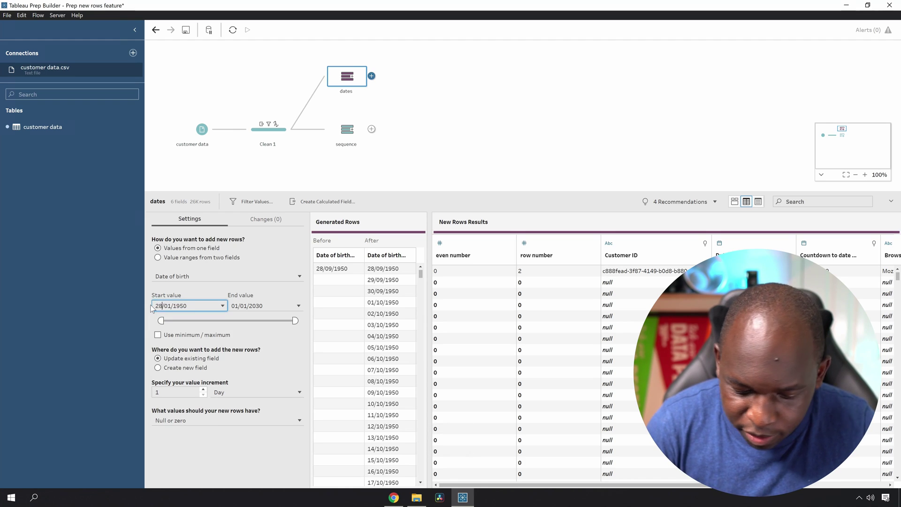
pyautogui.press('Right')
pyautogui.press('Right')
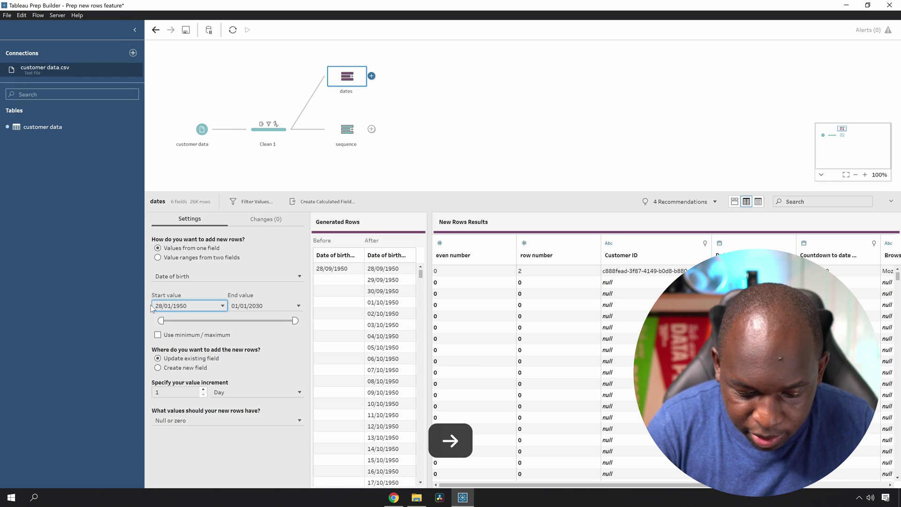
pyautogui.press('BackSpace')
pyautogui.press('BackSpace')
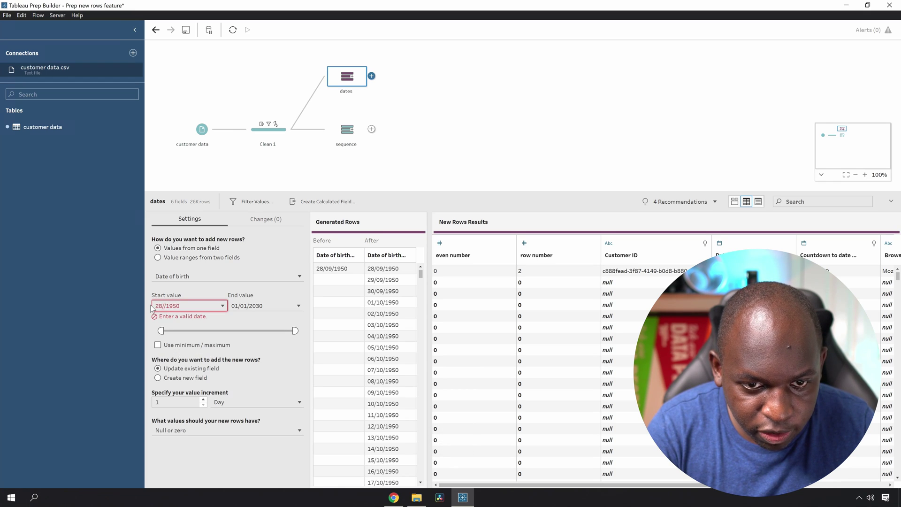
pyautogui.write('10')
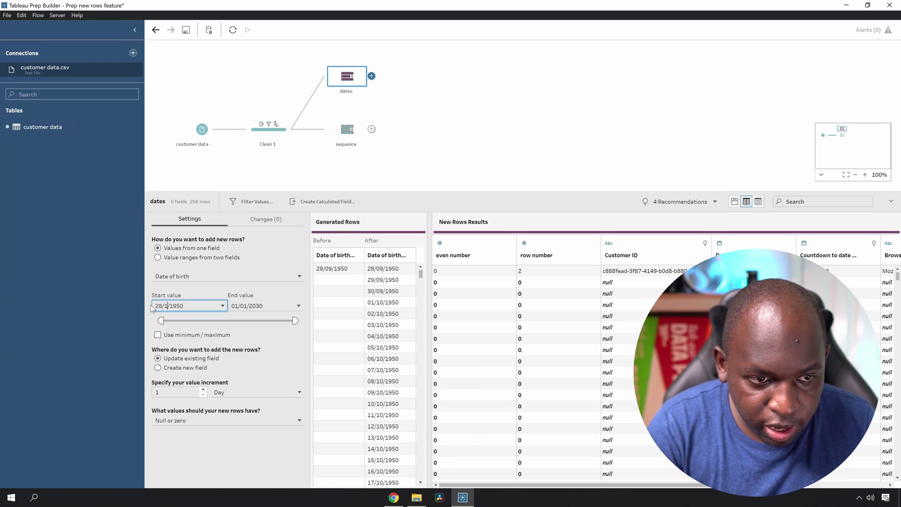
pyautogui.press('Return')
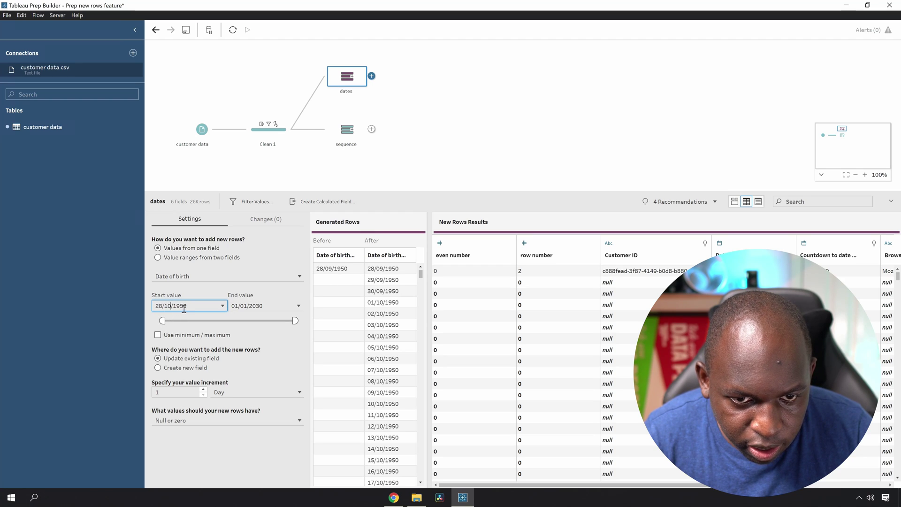
# Compare the custom start value with the dates listed in the before and after columns of the generated rows.
pyautogui.click(421, 275)
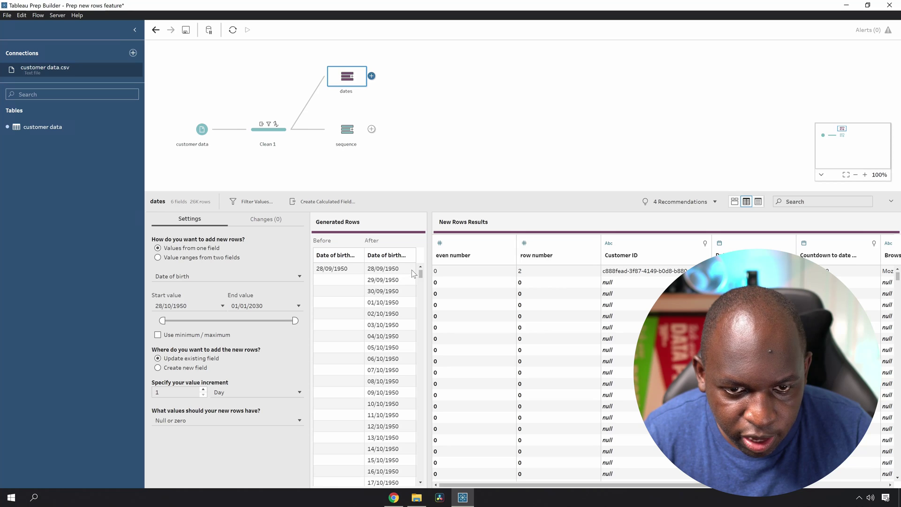
pyautogui.moveTo(422, 276)
pyautogui.mouseDown()
pyautogui.moveTo(421, 306)
pyautogui.moveTo(421, 273)
pyautogui.mouseUp()
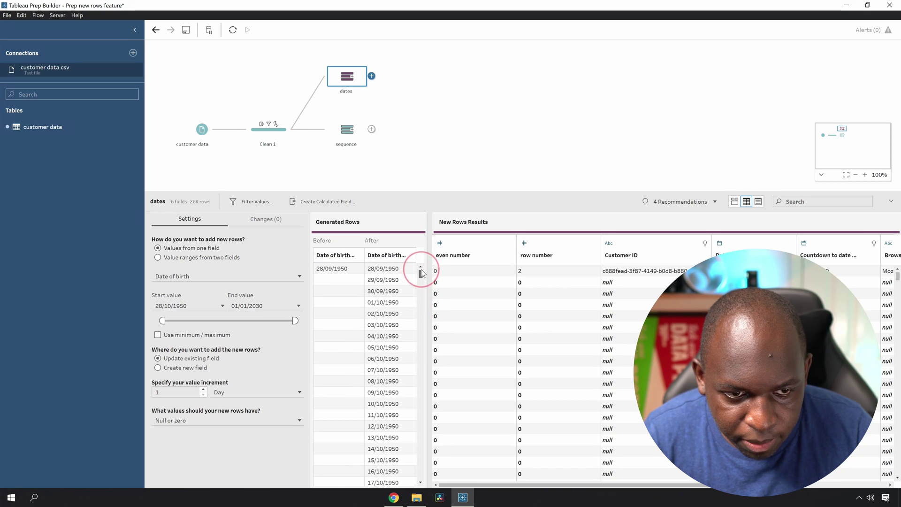
pyautogui.click(162, 305)
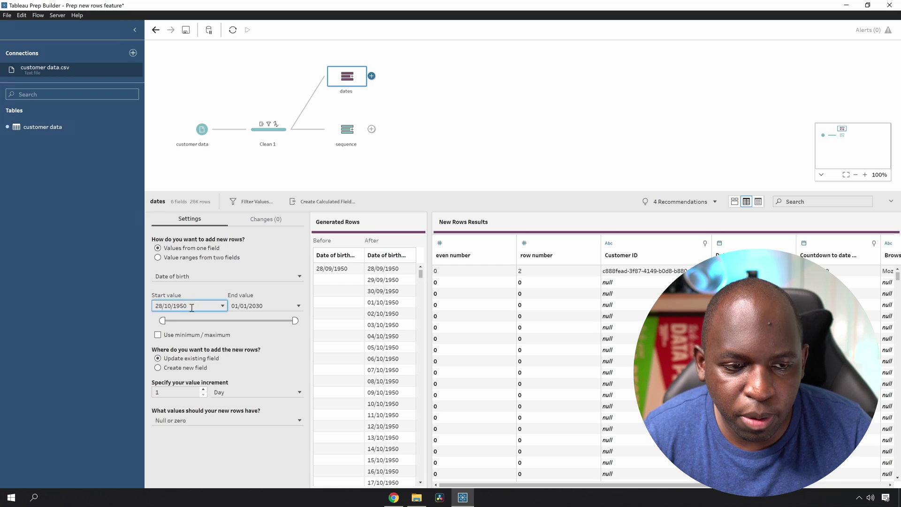
pyautogui.click(414, 279)
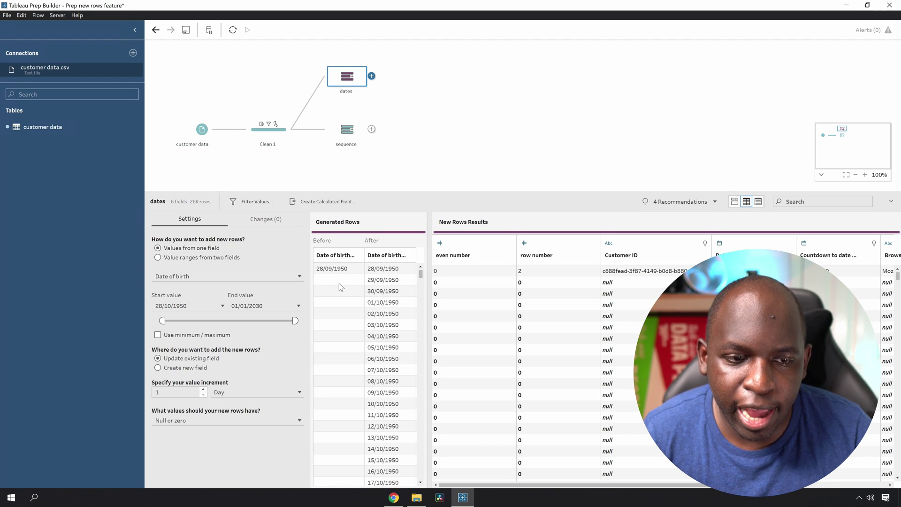
pyautogui.moveTo(421, 274)
pyautogui.mouseDown()
pyautogui.moveTo(419, 291)
pyautogui.moveTo(423, 272)
pyautogui.mouseUp()
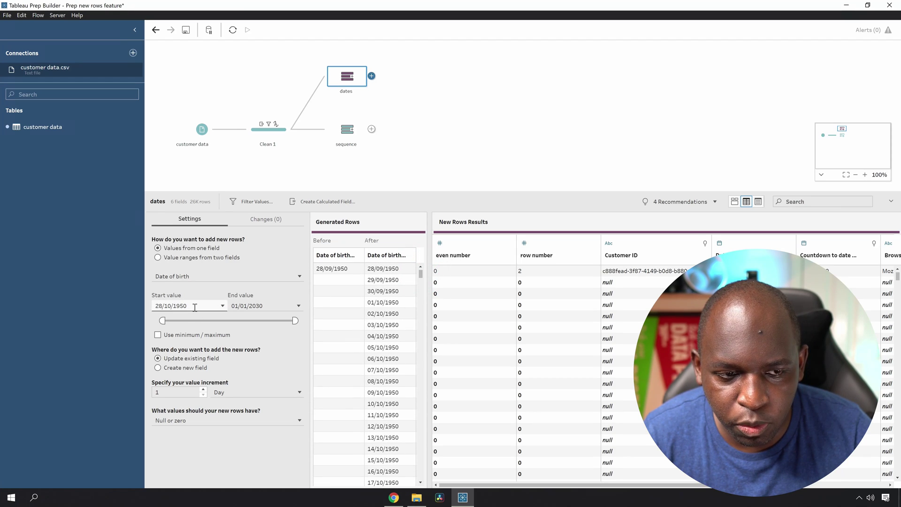
pyautogui.hotkey('ctrl', 'shift', 'a')
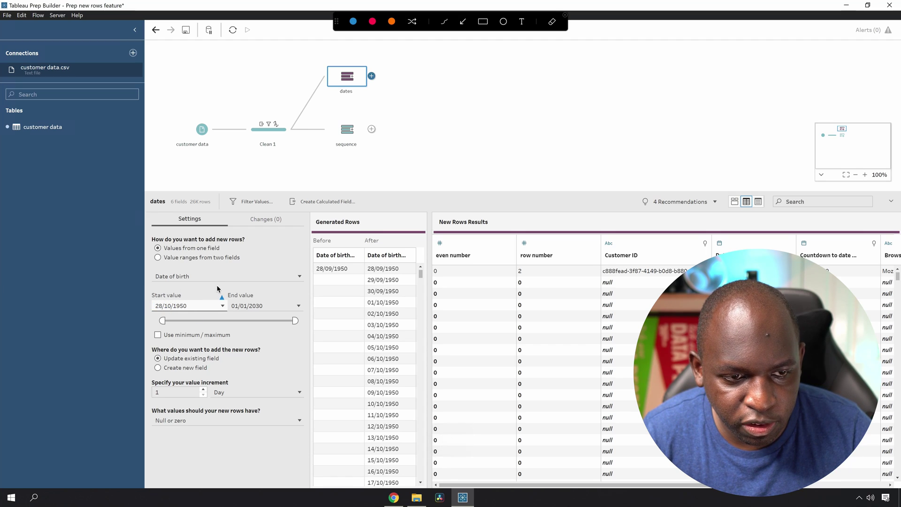
pyautogui.moveTo(217, 283); pyautogui.dragTo(190, 305)
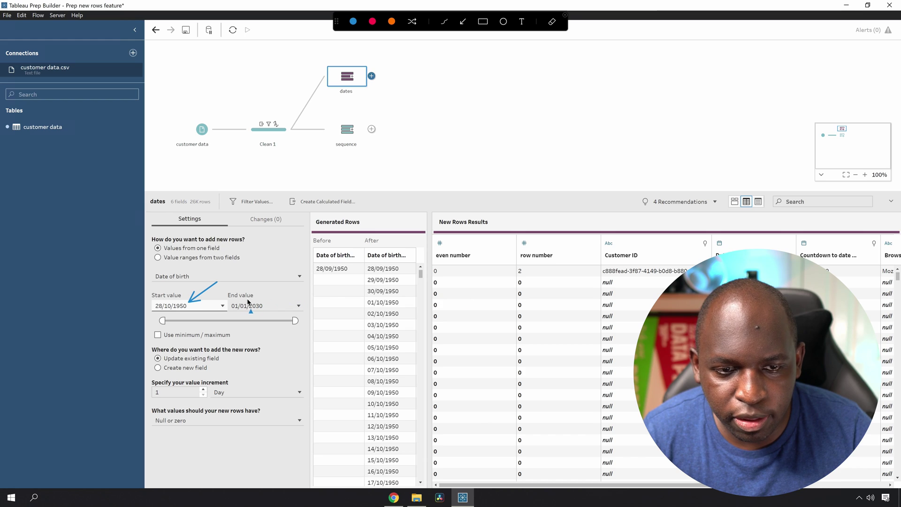
pyautogui.moveTo(407, 239); pyautogui.dragTo(395, 268)
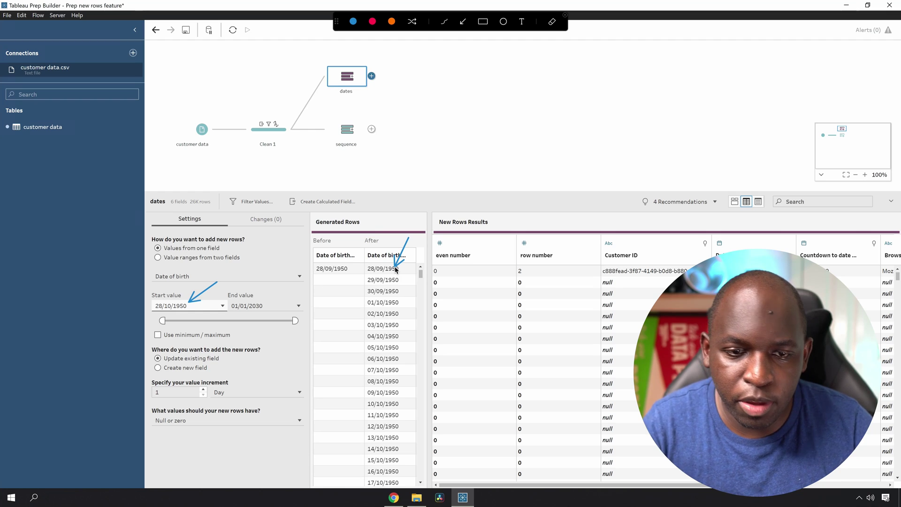
pyautogui.hotkey('ctrl', 'shift', 'a')
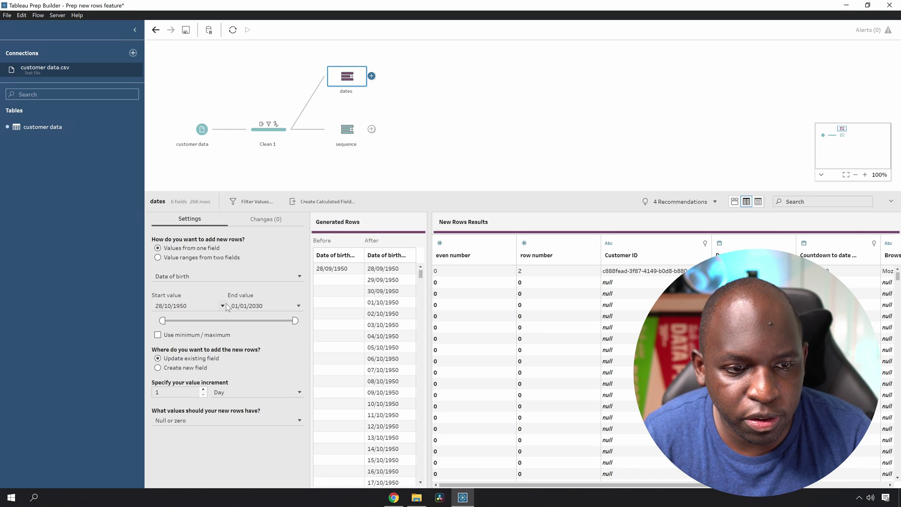
pyautogui.click(223, 307)
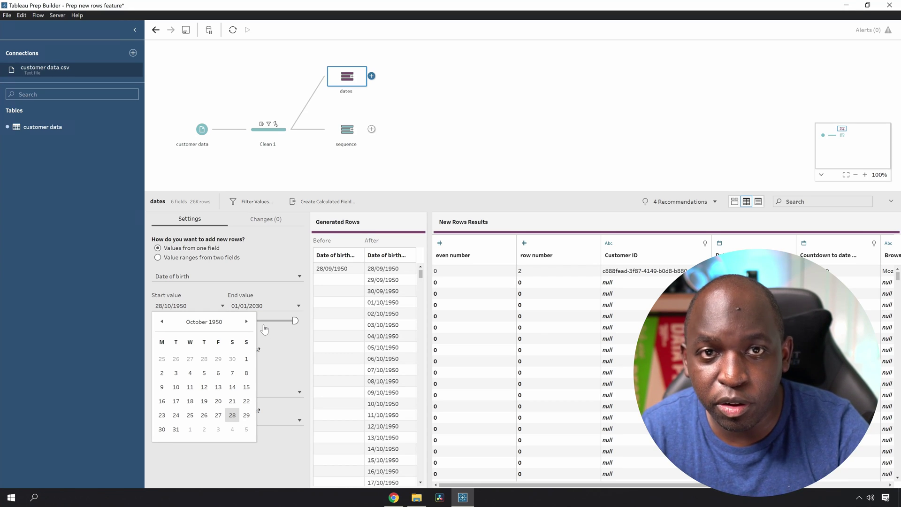
pyautogui.click(274, 253)
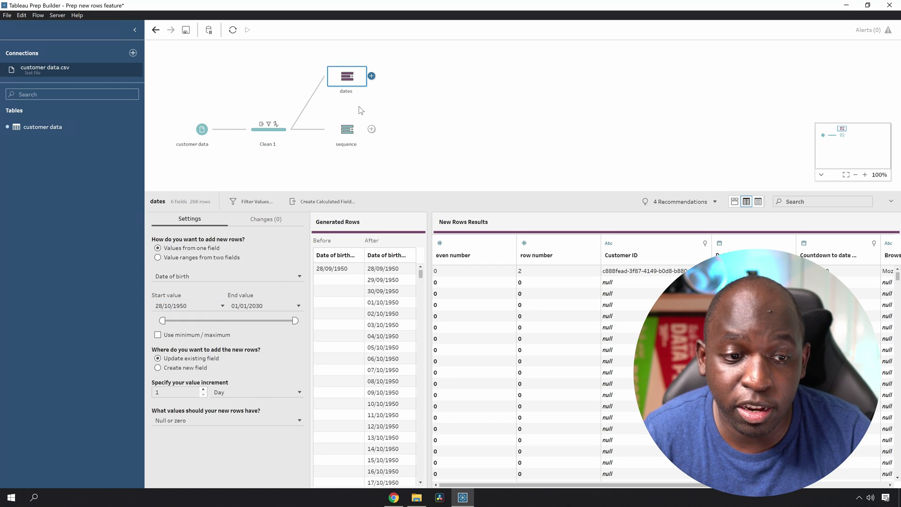
# Add a third New Rows step after Clean 1 and name it "between range".
pyautogui.click(292, 129)
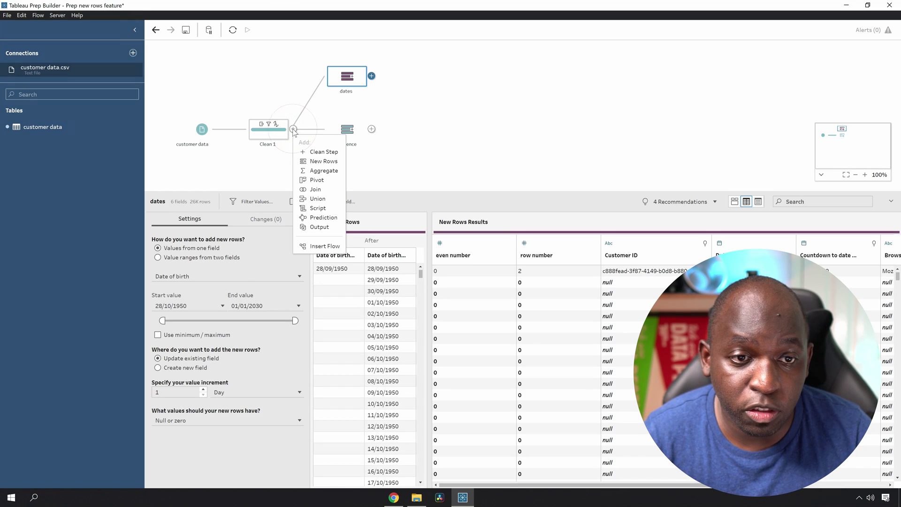
pyautogui.click(323, 161)
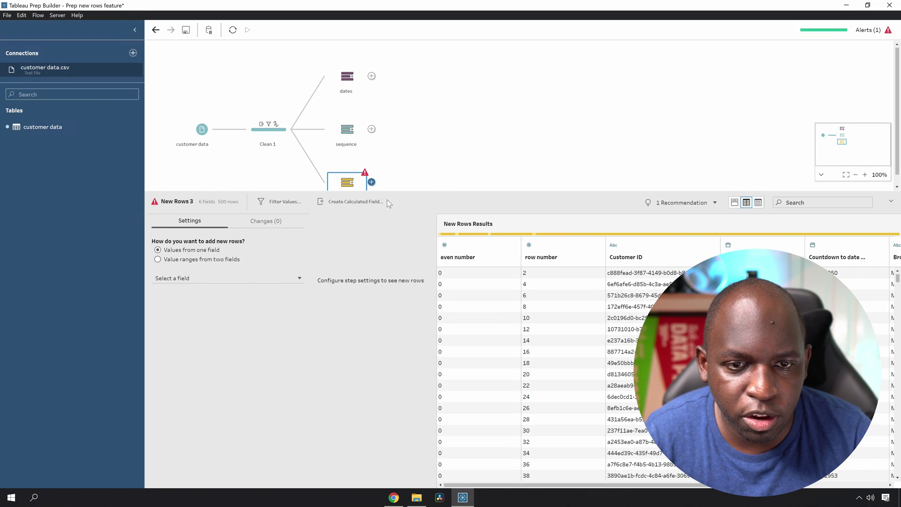
pyautogui.moveTo(396, 192); pyautogui.dragTo(397, 231)
pyautogui.doubleClick(351, 197)
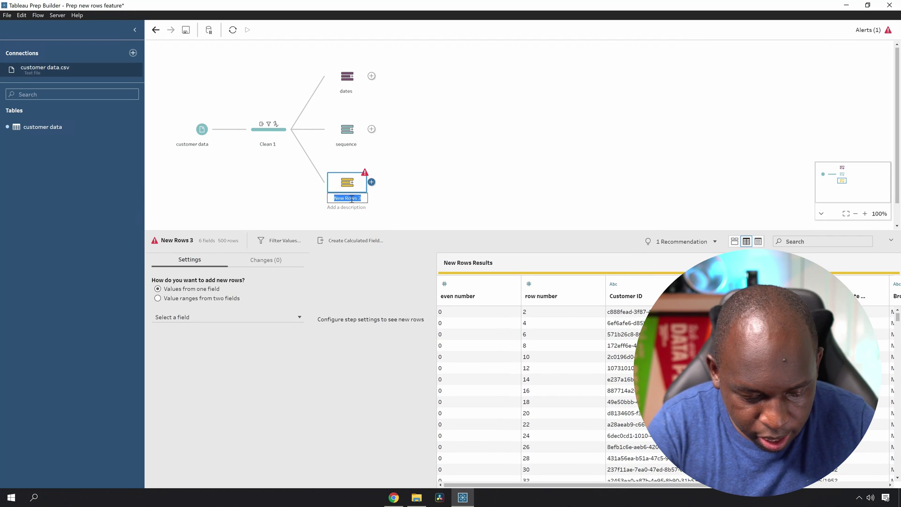
pyautogui.write('between ra')
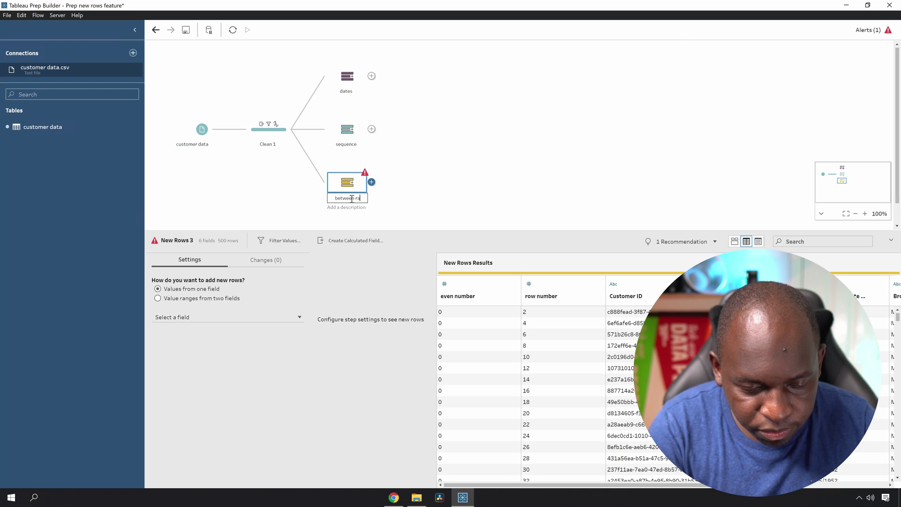
pyautogui.write('nge')
pyautogui.press('Return')
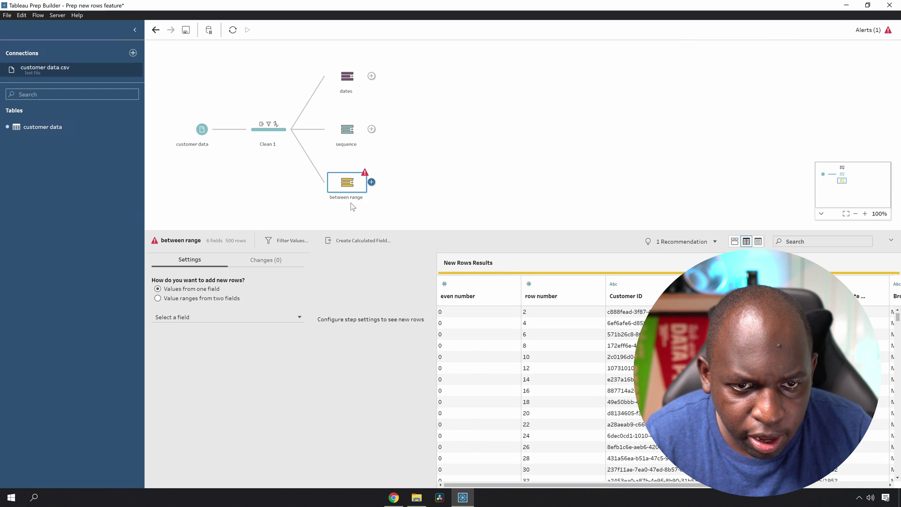
# Generate the between range rows from two fields, starting at Countdown to date of birth and ending at Date of birth.
pyautogui.click(158, 298)
pyautogui.click(196, 318)
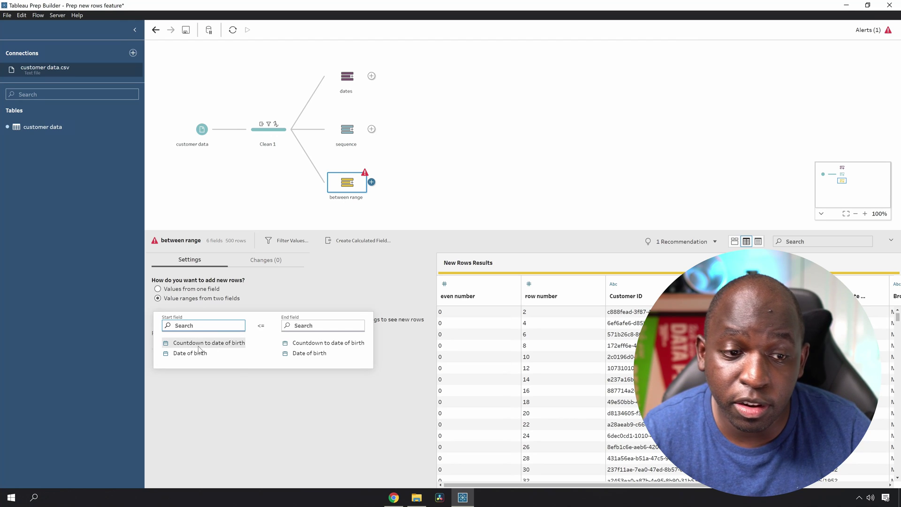
pyautogui.click(215, 346)
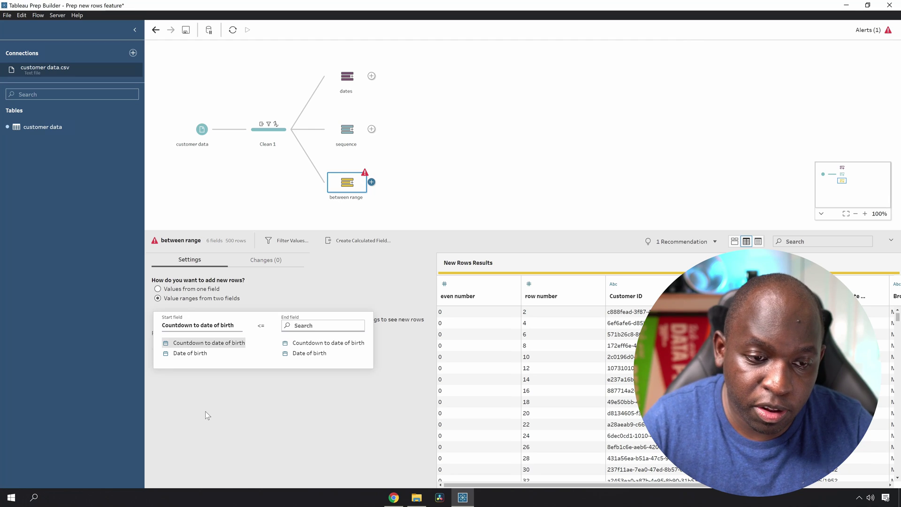
pyautogui.click(330, 353)
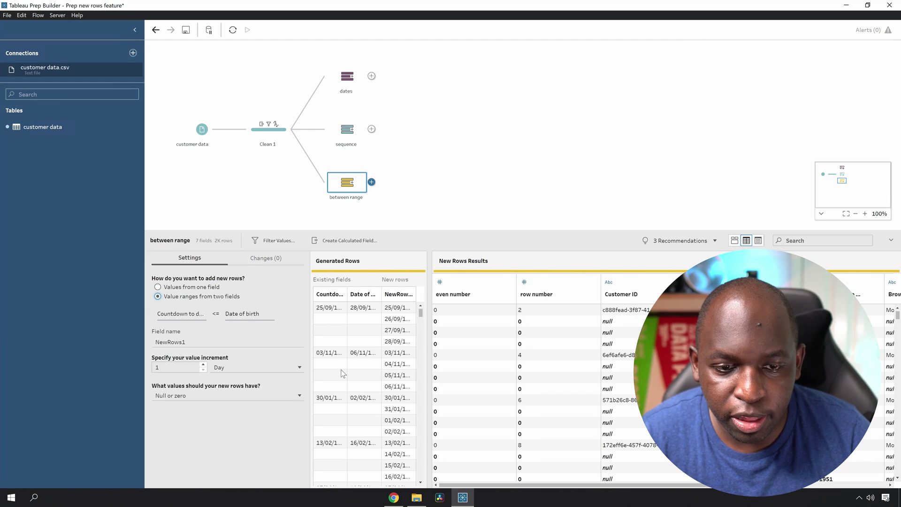
# Widen the Generated Rows pane and outline it to examine the existing fields beside the new rows.
pyautogui.press('ctrl')
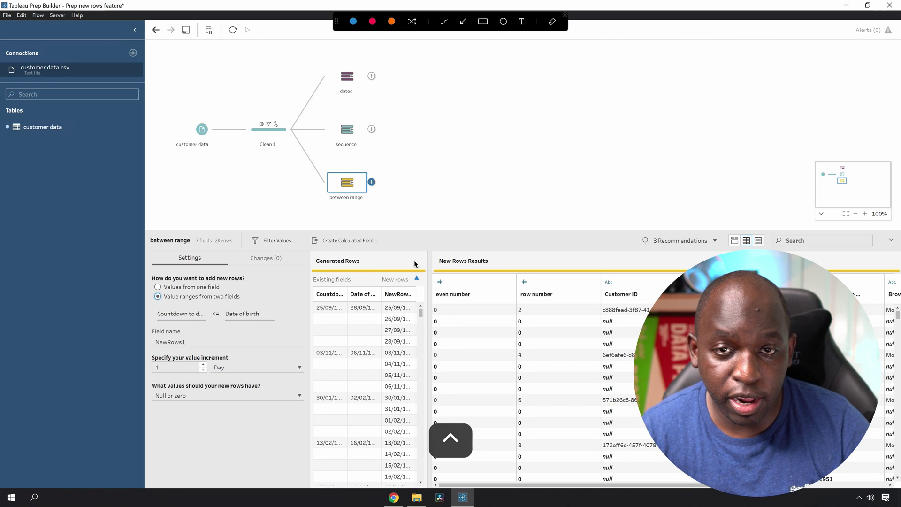
pyautogui.click(482, 21)
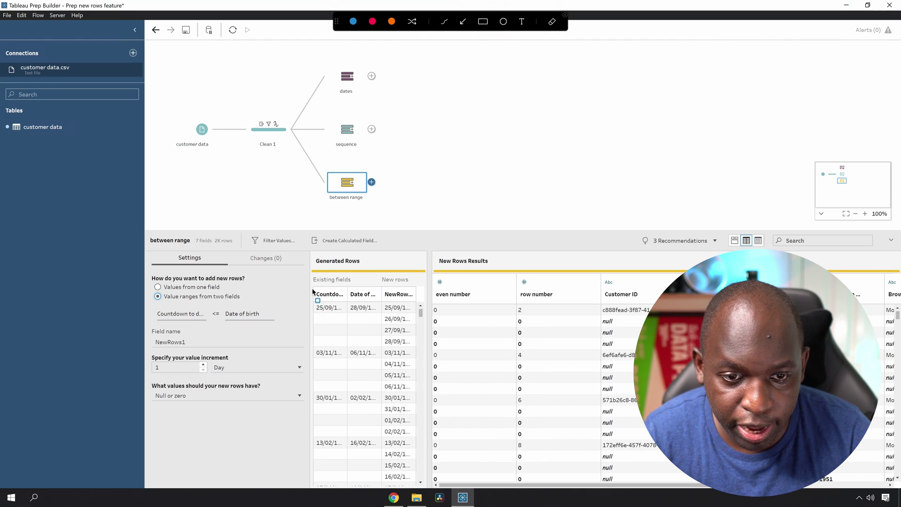
pyautogui.moveTo(310, 281)
pyautogui.mouseDown()
pyautogui.moveTo(376, 338)
pyautogui.moveTo(423, 359)
pyautogui.mouseUp()
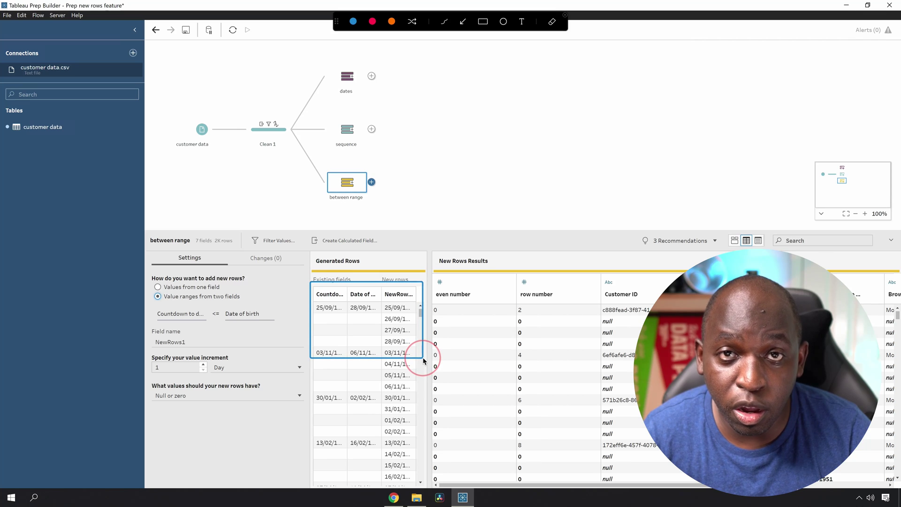
pyautogui.press('ctrl')
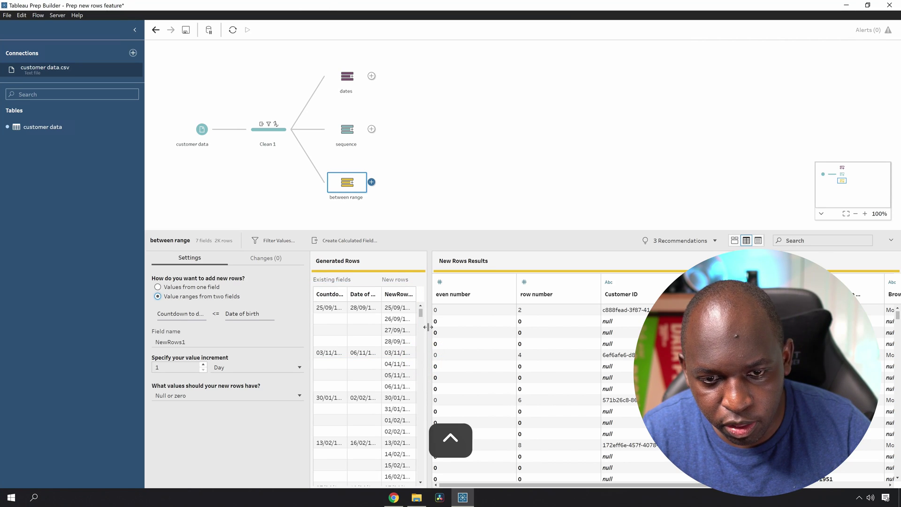
pyautogui.moveTo(428, 327); pyautogui.dragTo(479, 329)
pyautogui.press('ctrl')
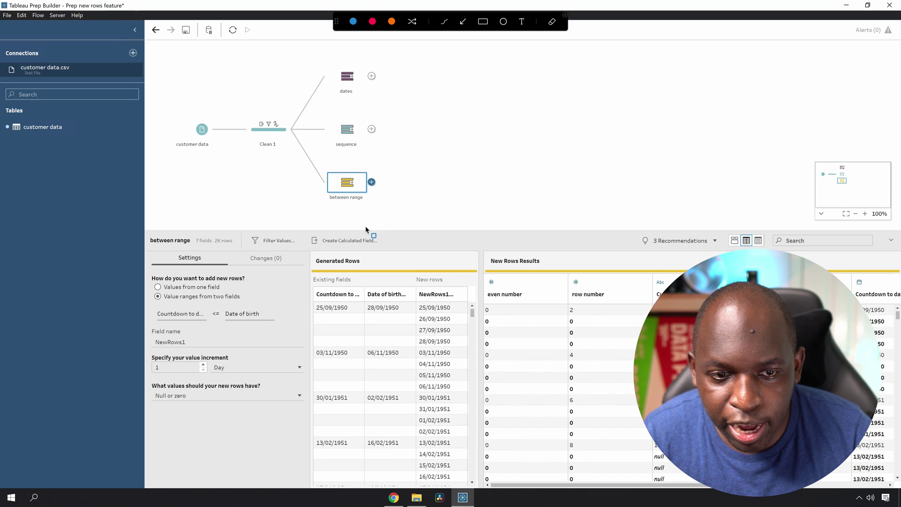
pyautogui.moveTo(310, 249)
pyautogui.mouseDown()
pyautogui.moveTo(473, 375)
pyautogui.moveTo(478, 407)
pyautogui.mouseUp()
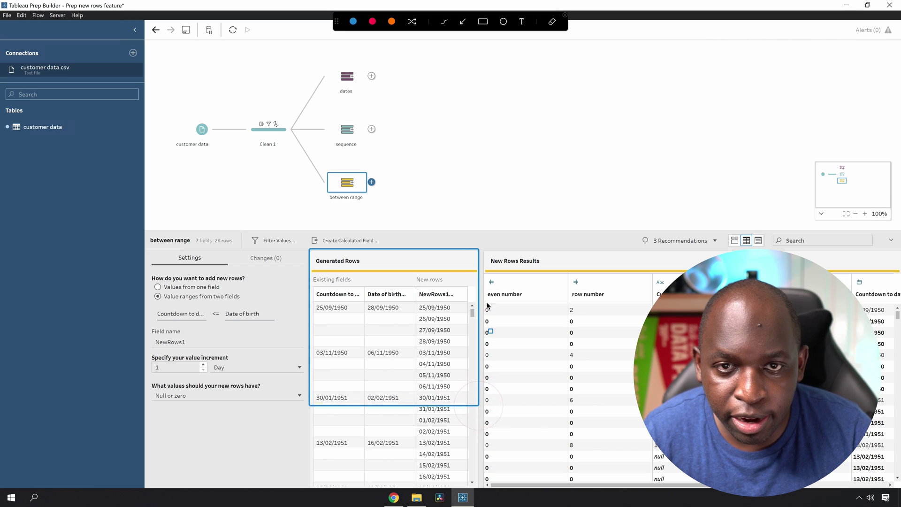
# Mark the first group of generated dates and trace its start and end dates to the new rows, then clear the annotations.
pyautogui.click(392, 22)
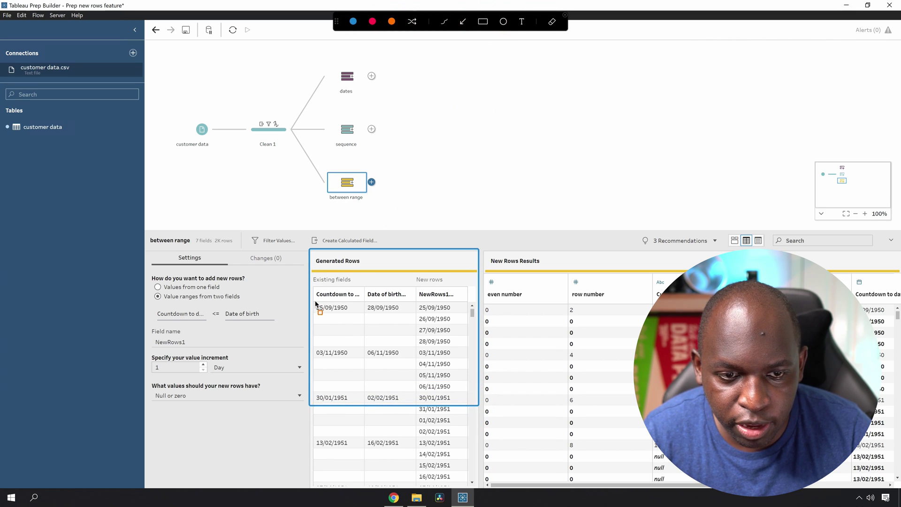
pyautogui.moveTo(315, 292)
pyautogui.mouseDown()
pyautogui.moveTo(347, 324)
pyautogui.moveTo(444, 332)
pyautogui.moveTo(469, 349)
pyautogui.mouseUp()
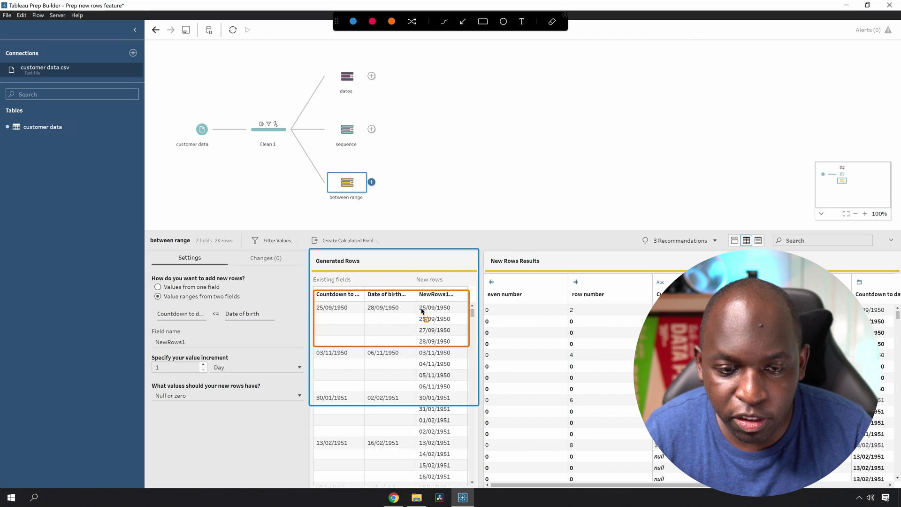
pyautogui.click(462, 22)
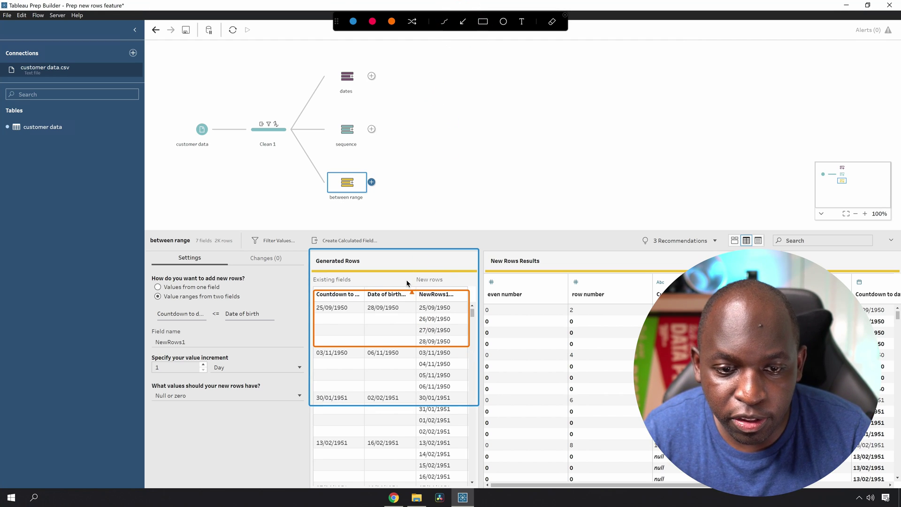
pyautogui.moveTo(397, 308); pyautogui.dragTo(416, 342)
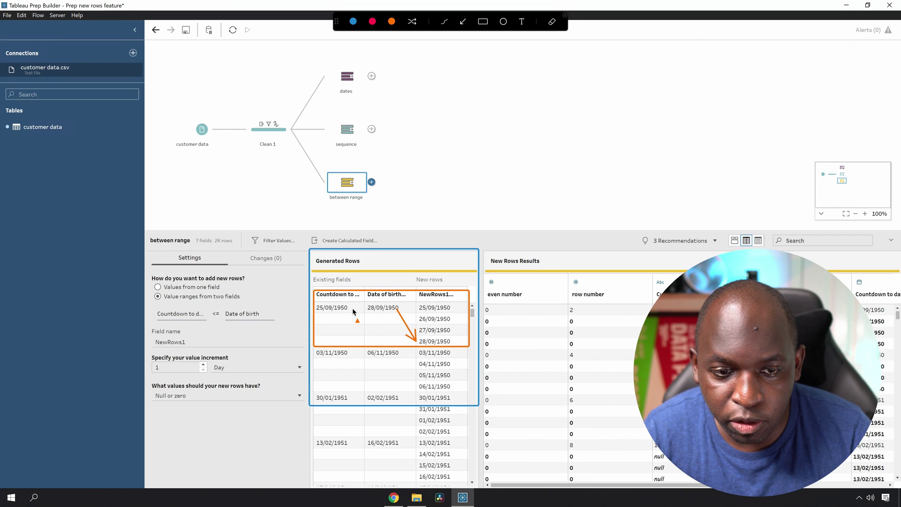
pyautogui.moveTo(352, 308); pyautogui.dragTo(422, 310)
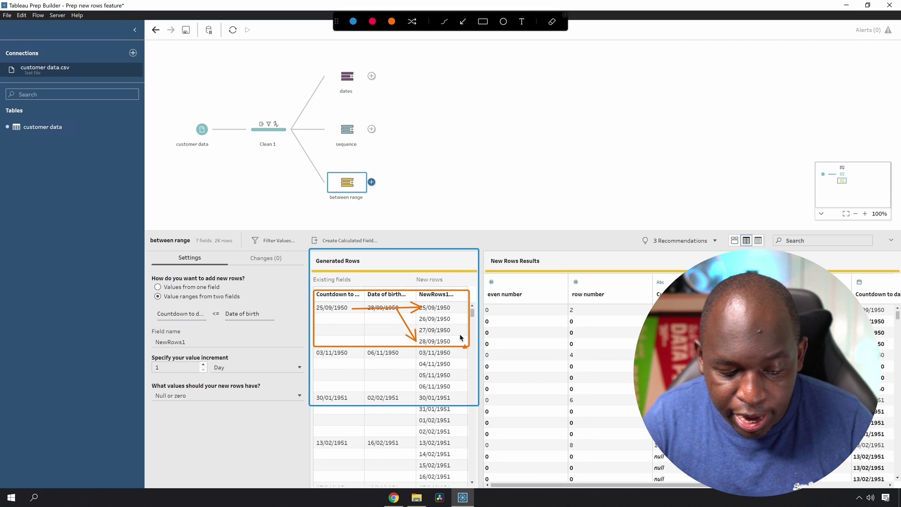
pyautogui.press('Up')
pyautogui.press('Escape')
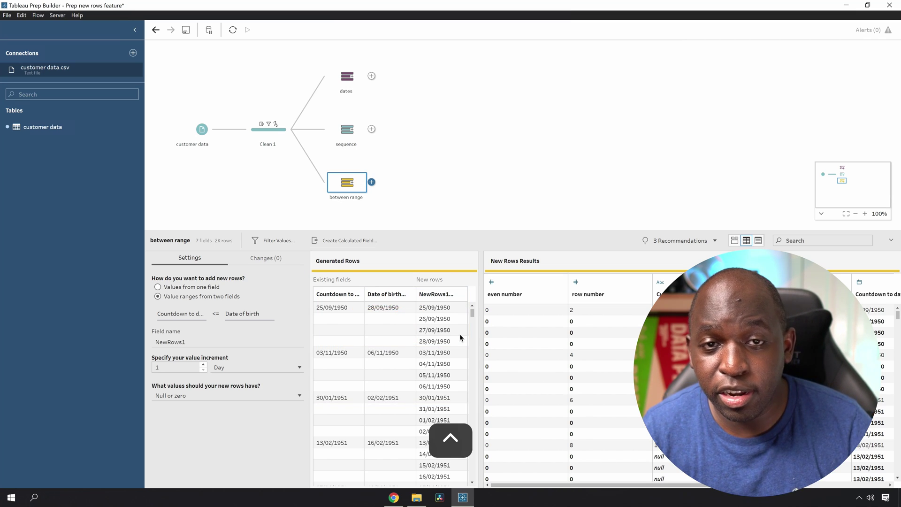
# Outline the first group of rows in New Rows Results to examine how their other fields are filled.
pyautogui.press('ctrl')
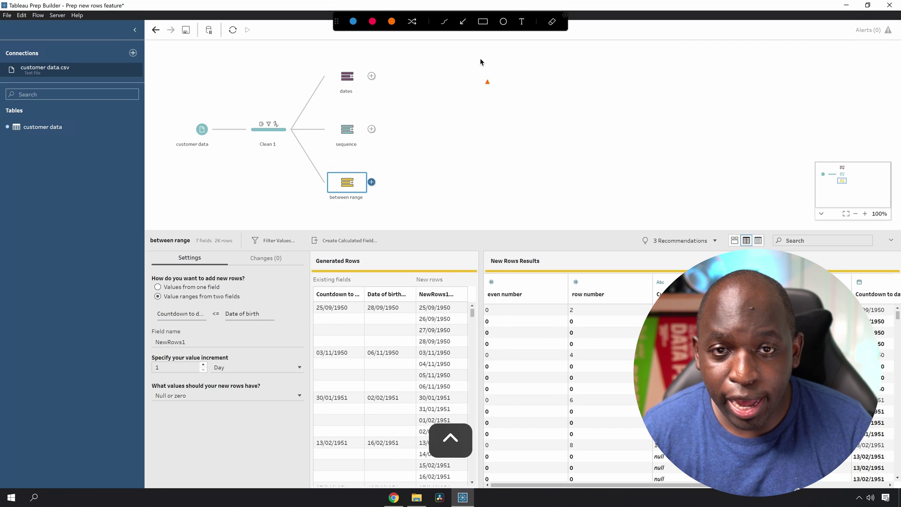
pyautogui.click(485, 24)
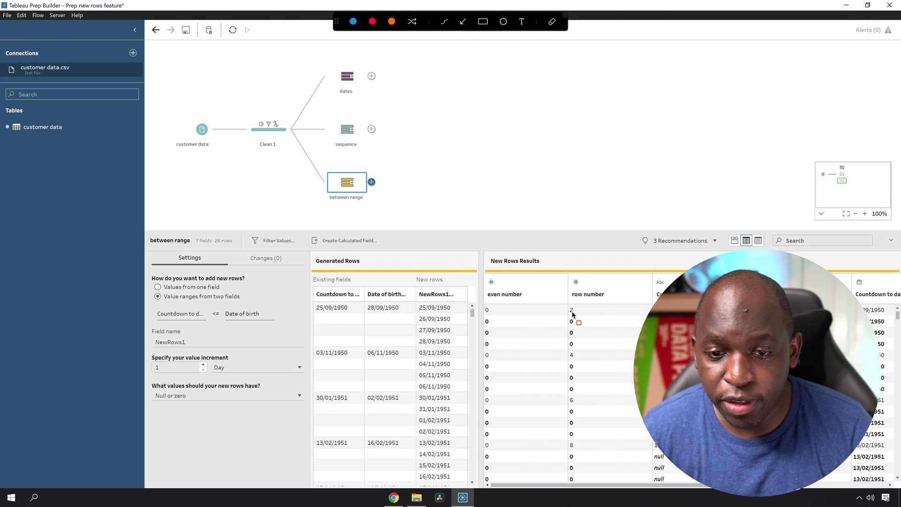
pyautogui.moveTo(478, 290)
pyautogui.mouseDown()
pyautogui.moveTo(664, 341)
pyautogui.moveTo(890, 353)
pyautogui.moveTo(884, 348)
pyautogui.mouseUp()
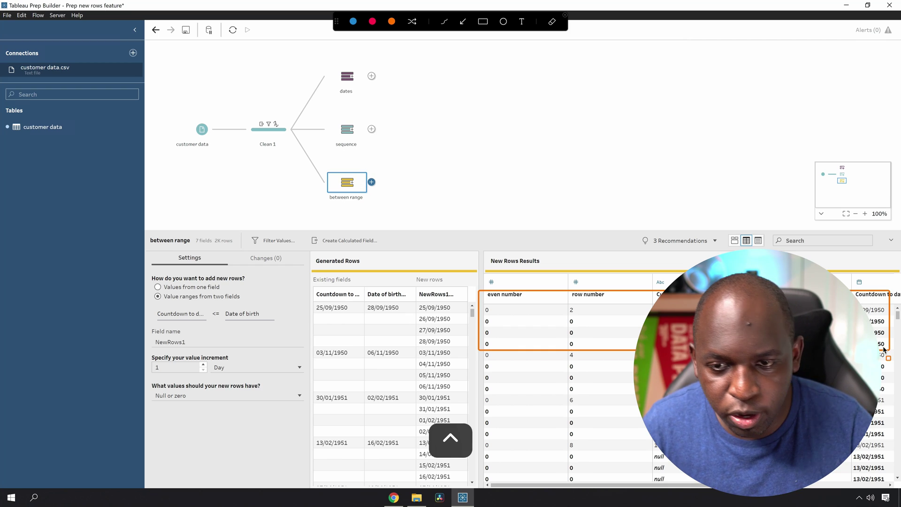
pyautogui.press('Escape')
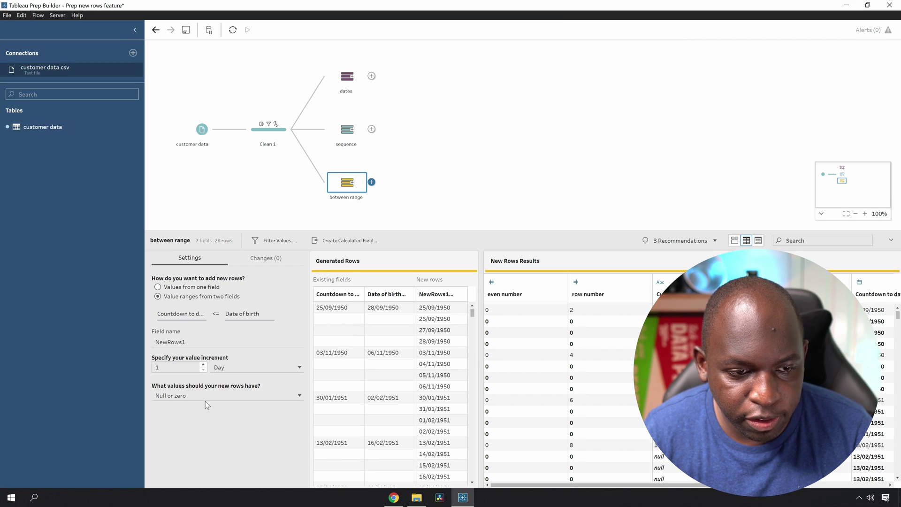
# Set the new rows' values to Copy from previous row and examine the first group of results and the three branches.
pyautogui.click(190, 395)
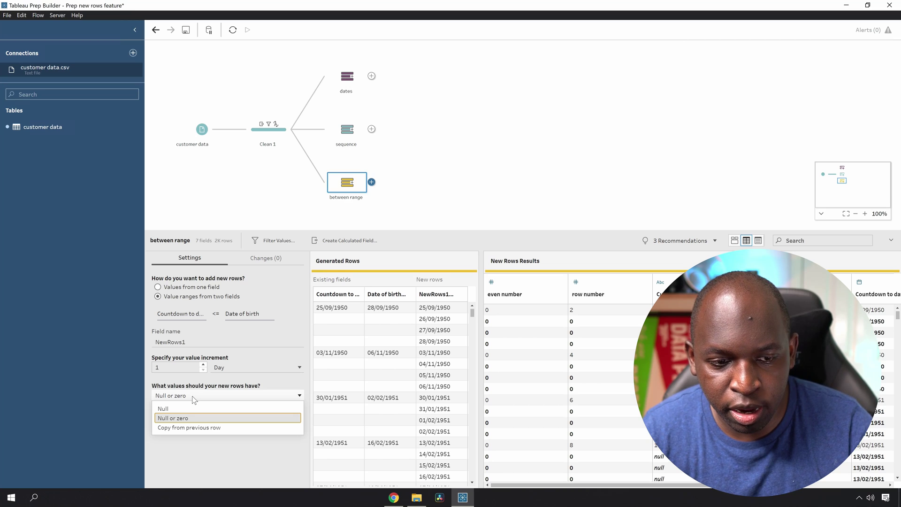
pyautogui.click(193, 430)
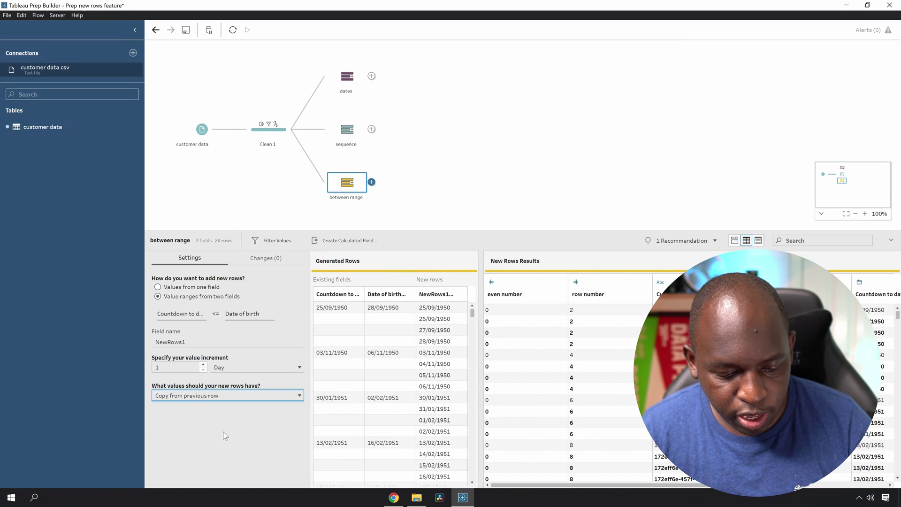
pyautogui.hotkey('ctrl', 'shift', 'a')
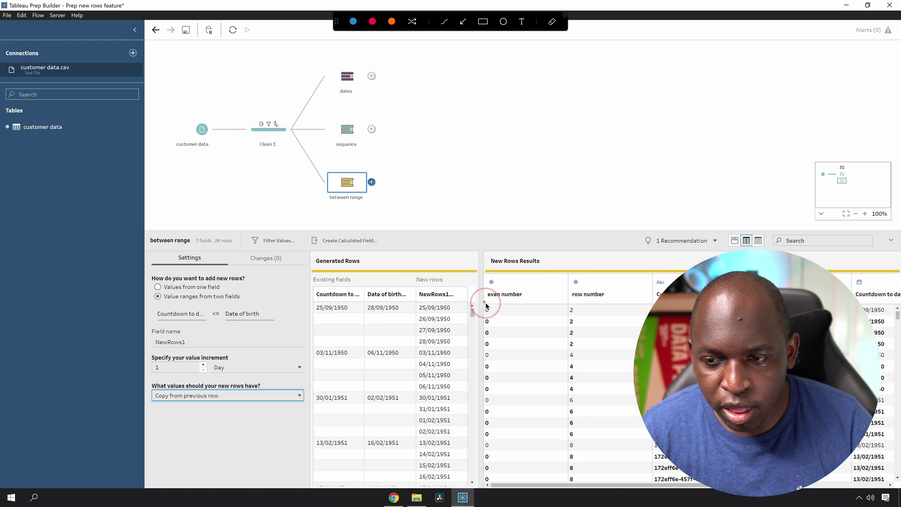
pyautogui.moveTo(484, 302)
pyautogui.mouseDown()
pyautogui.moveTo(649, 354)
pyautogui.moveTo(892, 354)
pyautogui.mouseUp()
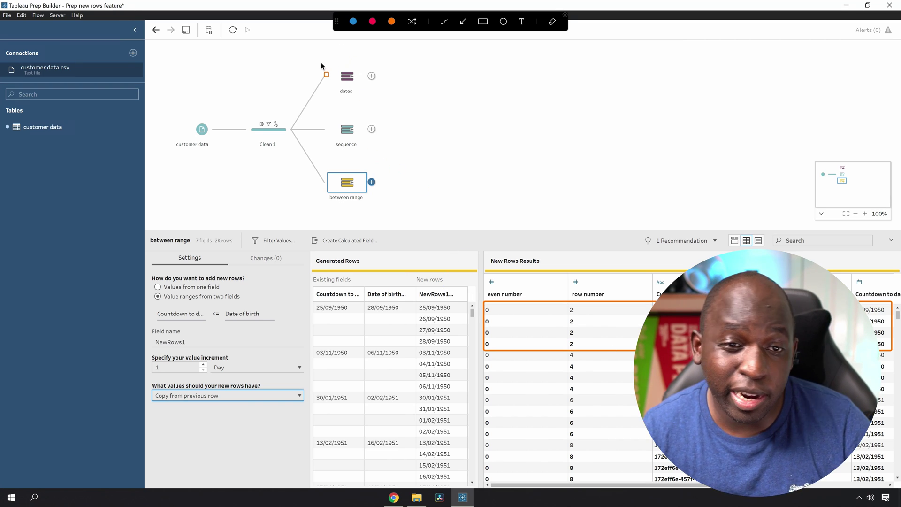
pyautogui.moveTo(312, 55); pyautogui.dragTo(390, 225)
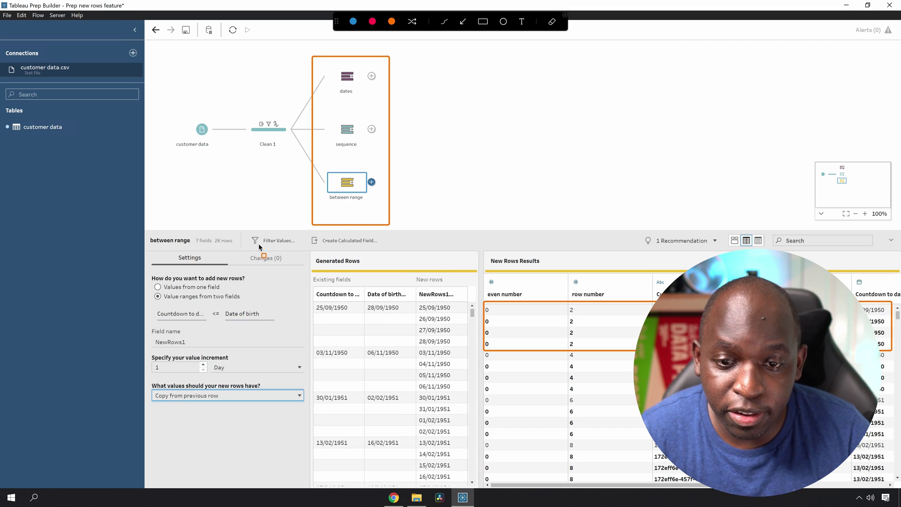
pyautogui.press('Escape')
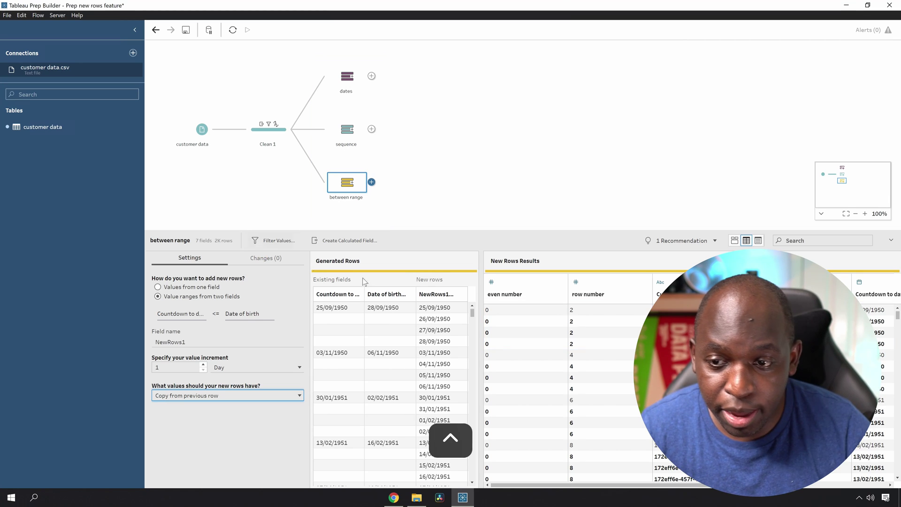
# Show the results as field profiles and remove the even number field from the between range step.
pyautogui.click(734, 240)
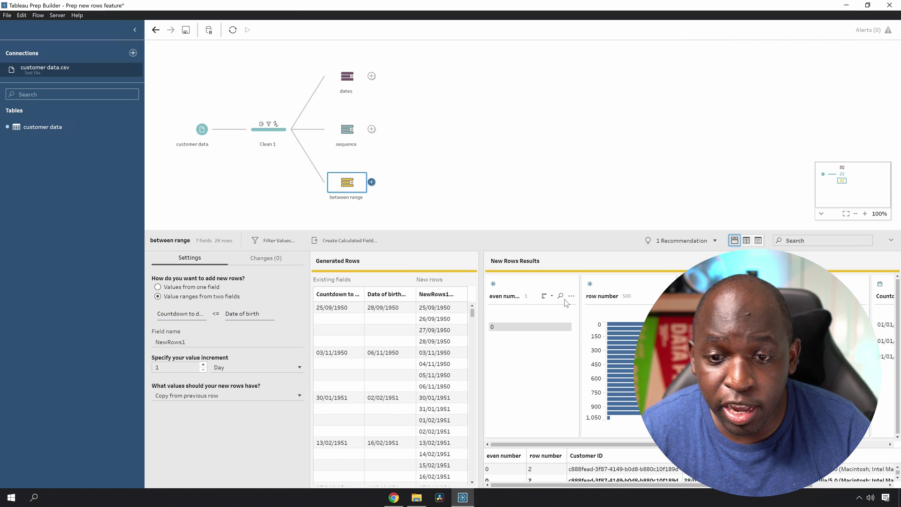
pyautogui.click(570, 296)
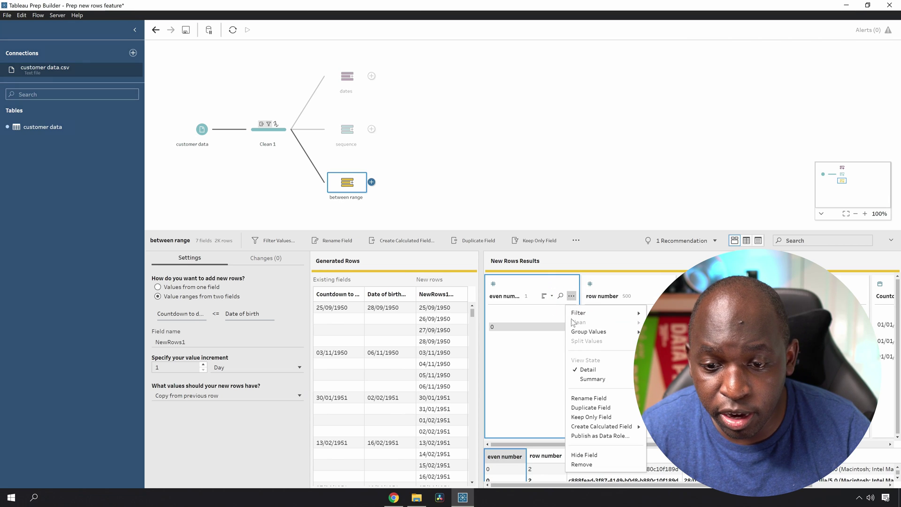
pyautogui.click(582, 465)
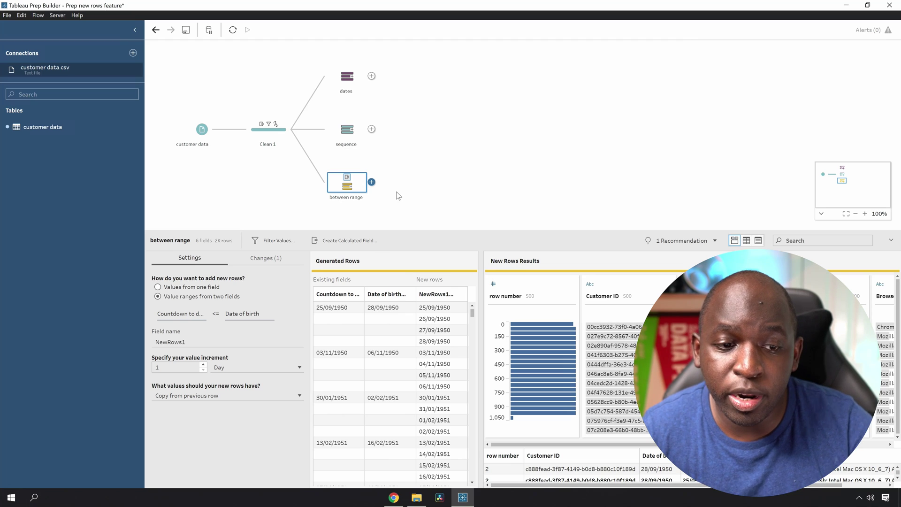
# Add a calculated field named Calculation1 with the formula 'test' to the between range step and save it.
pyautogui.press('ctrl')
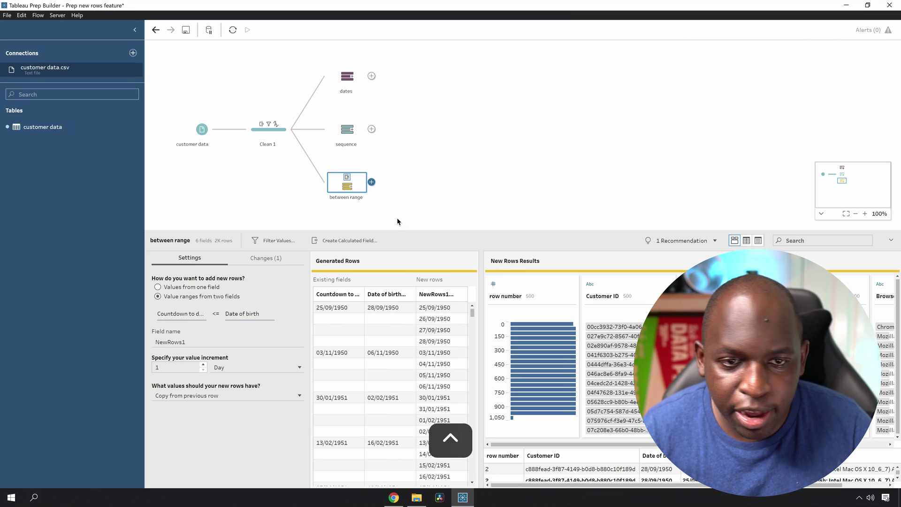
pyautogui.click(367, 244)
pyautogui.click(286, 221)
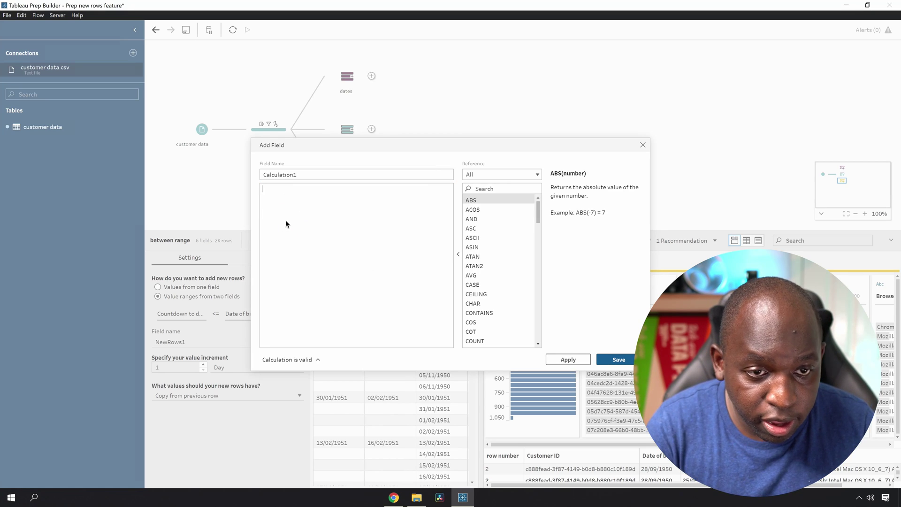
pyautogui.write("''")
pyautogui.press('Left')
pyautogui.write('test')
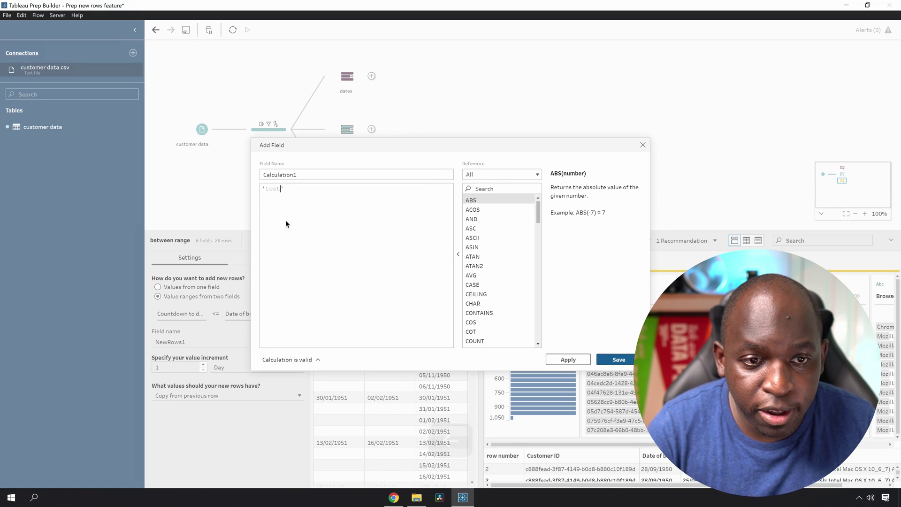
pyautogui.click(567, 359)
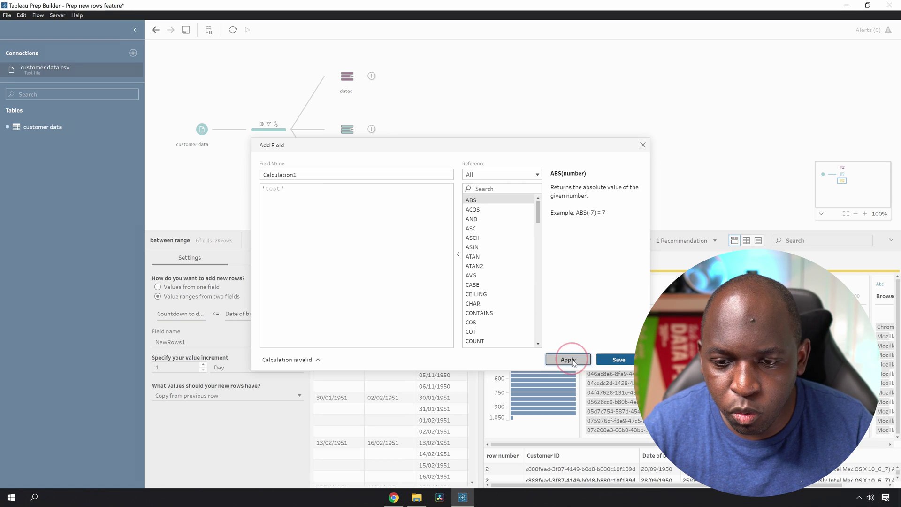
pyautogui.click(618, 361)
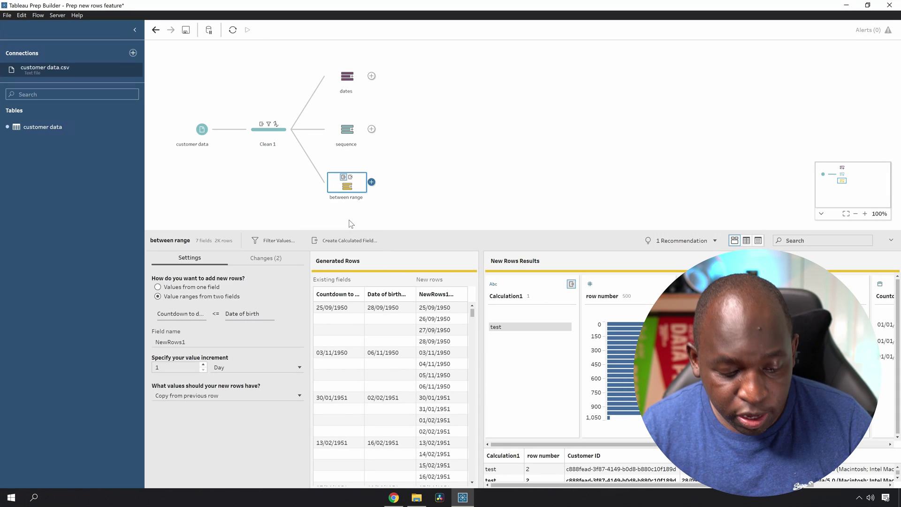
# Outline the change icons above the between range step, clear the annotation, and reopen that step to review its settings and results.
pyautogui.press('Up')
pyautogui.hotkey('ctrl', 'shift', 'd')
pyautogui.moveTo(328, 163); pyautogui.dragTo(362, 184)
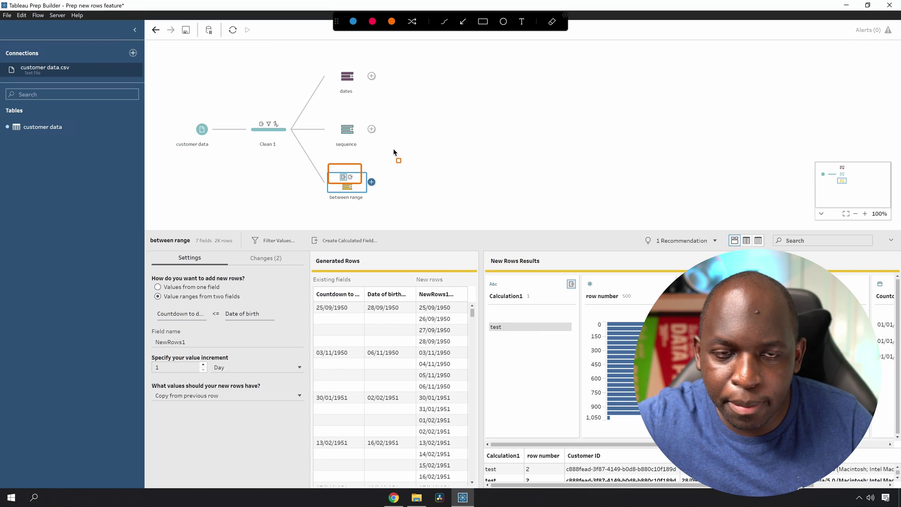
pyautogui.press('Escape')
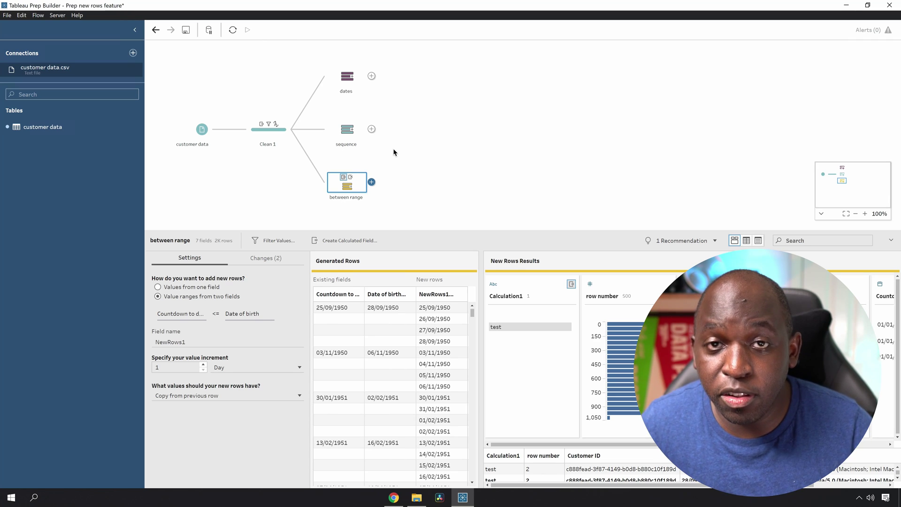
pyautogui.click(470, 207)
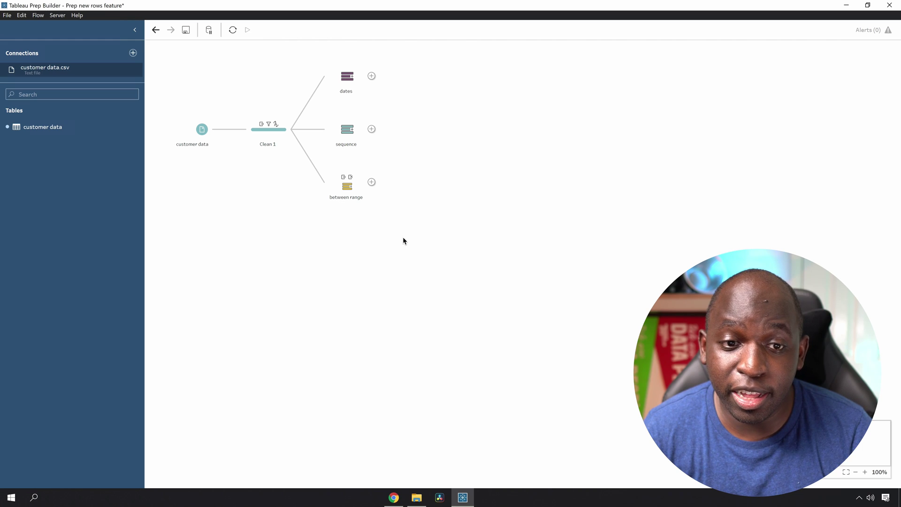
pyautogui.click(345, 192)
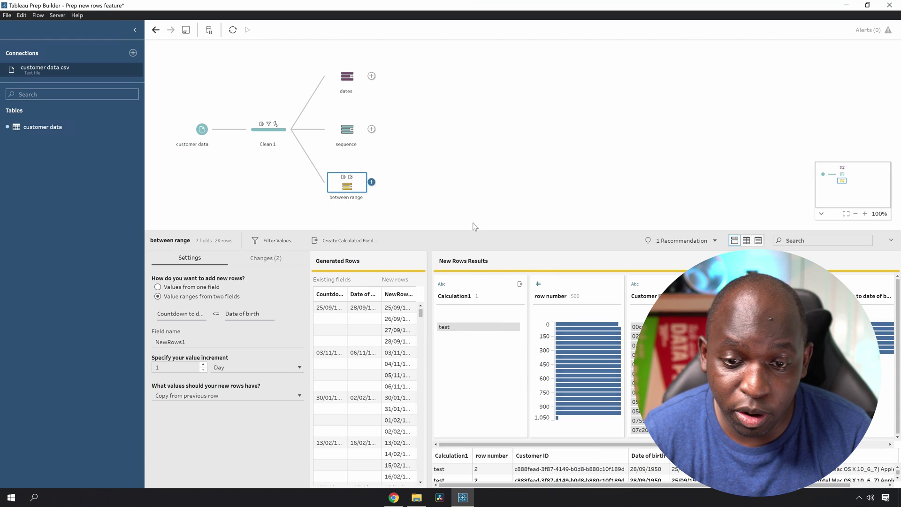